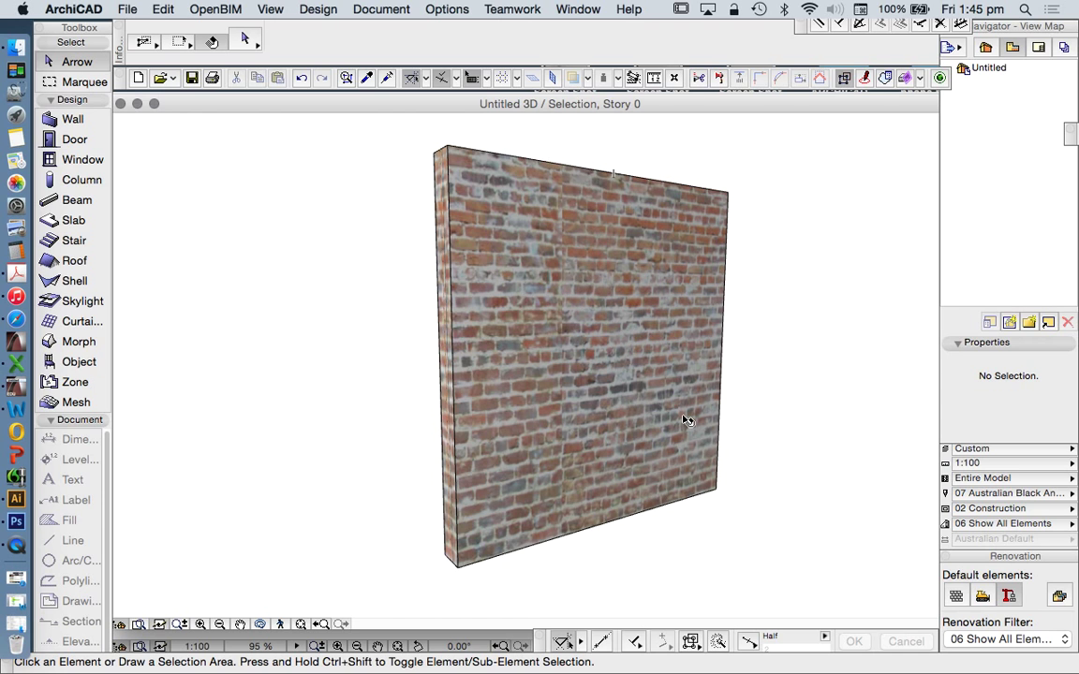
Check the brick wall's settings, close them unchanged, and deselect the wall
left_click(570, 243)
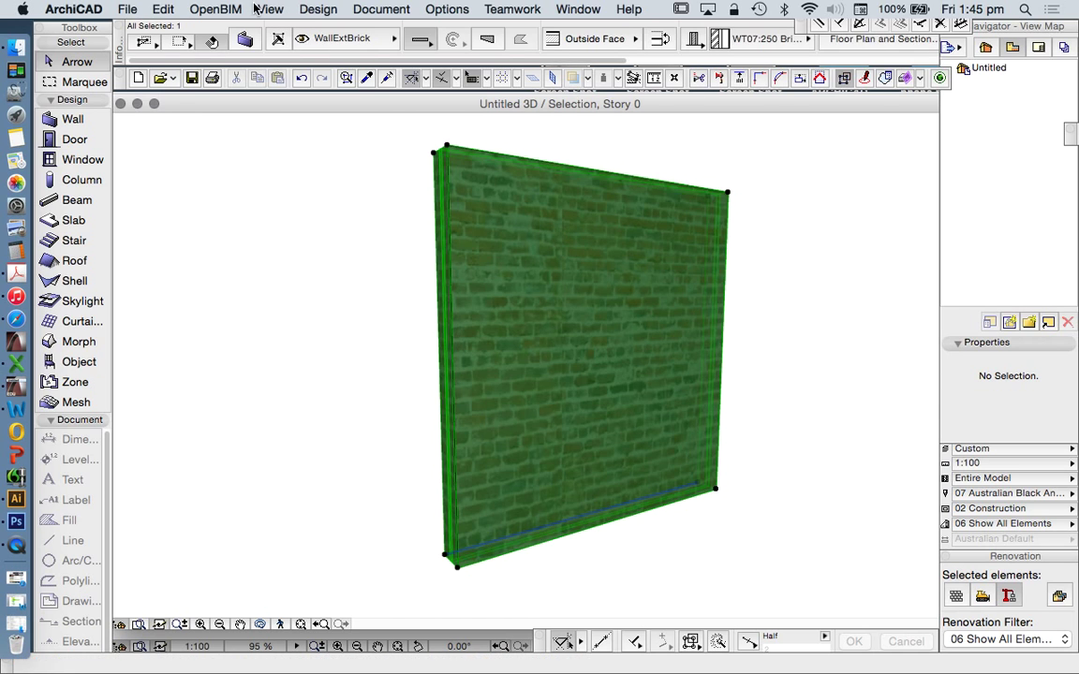
left_click(245, 42)
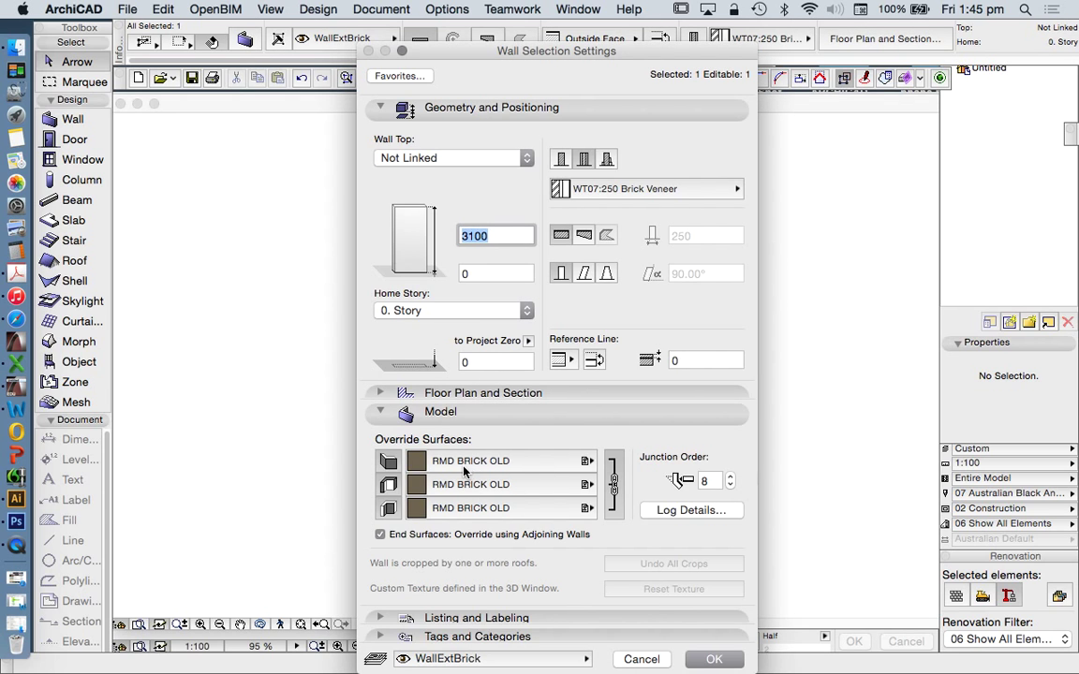
left_click(643, 659)
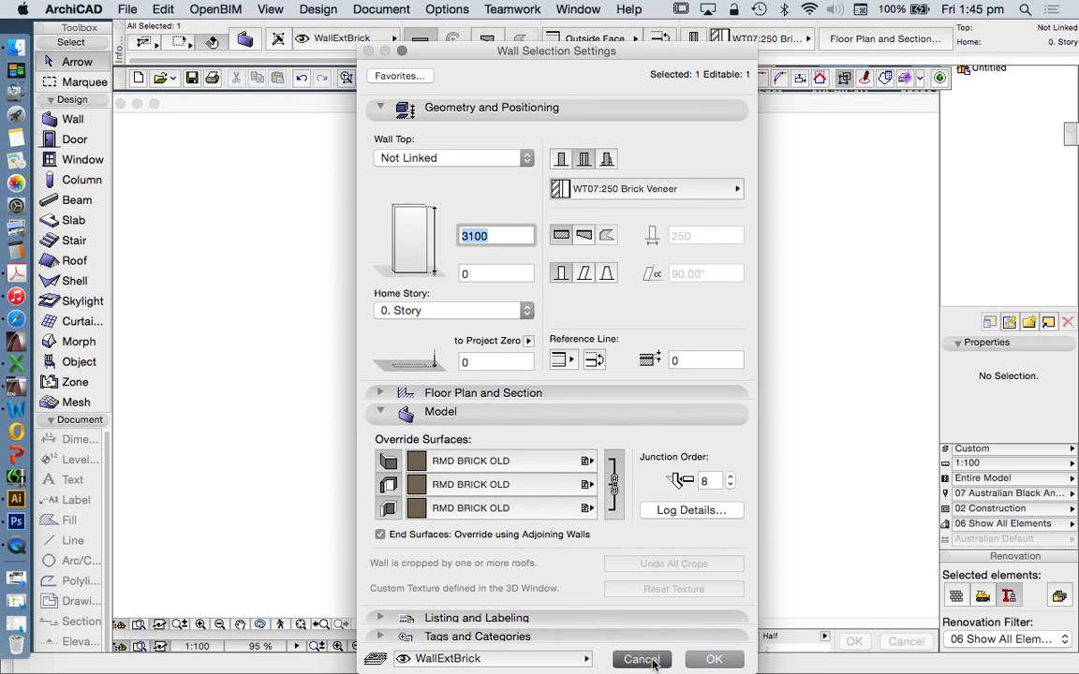
left_click(743, 266)
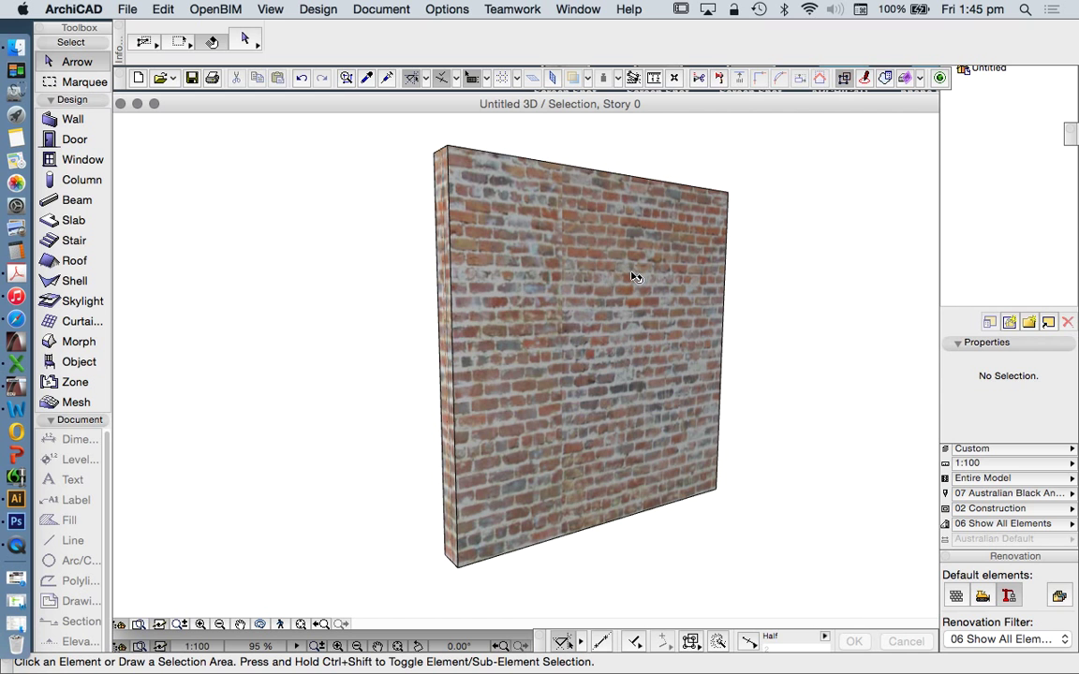
Zoom and orbit around the wall in 3D to inspect its brick texture up close
scroll(573, 233, "up", 2)
scroll(572, 301, "up", 6)
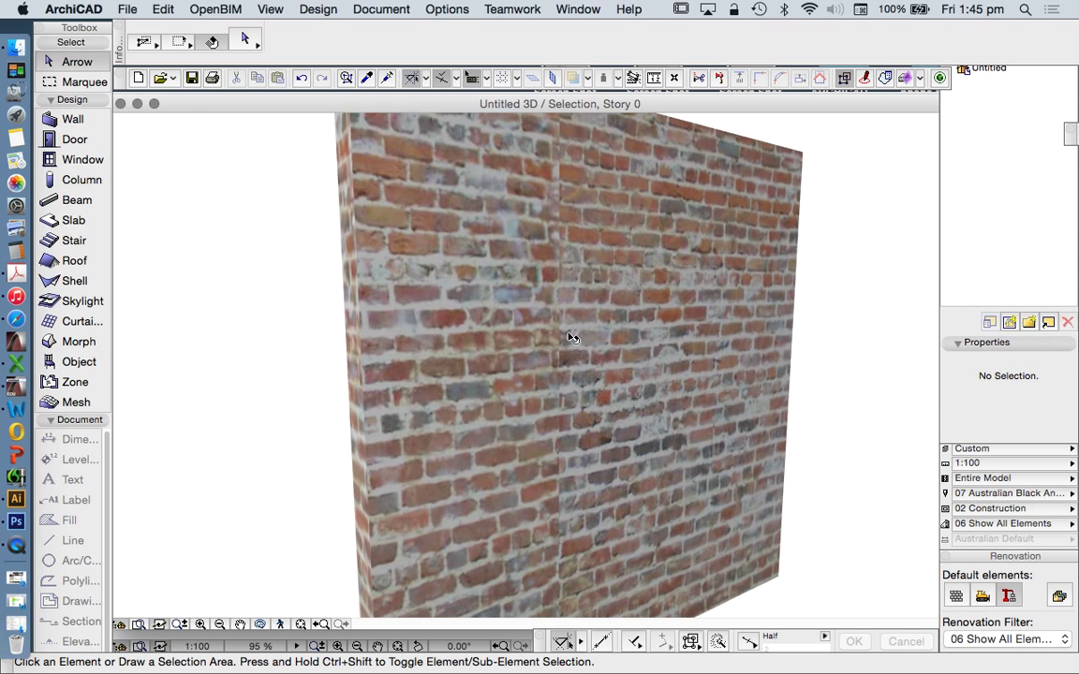
scroll(571, 301, "down", 2)
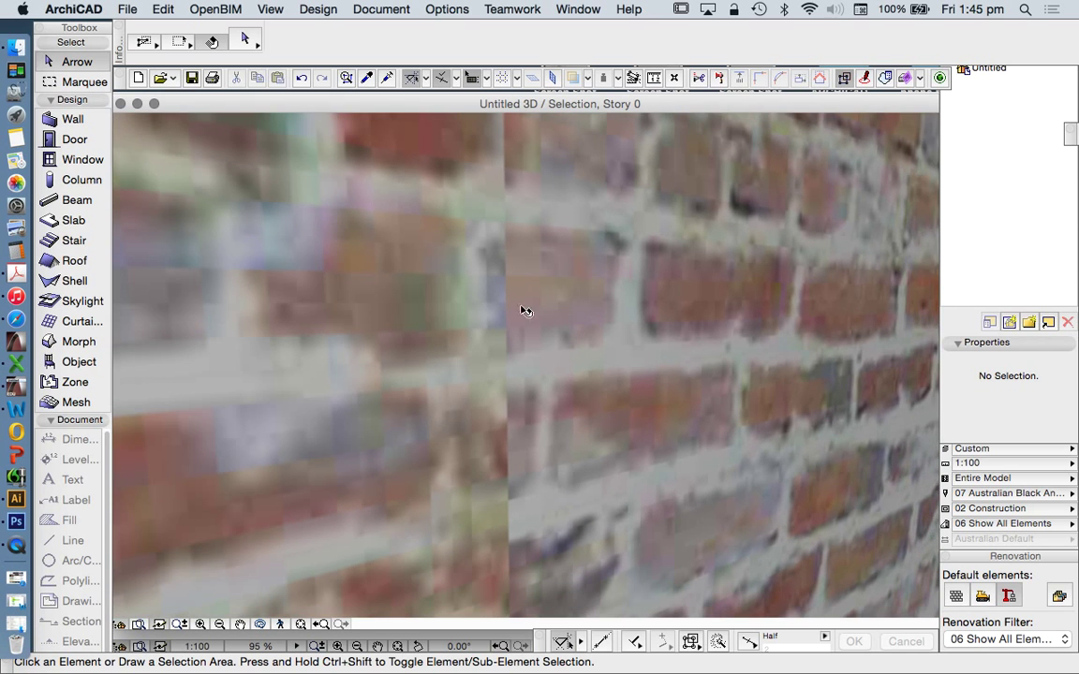
scroll(442, 308, "down", 1)
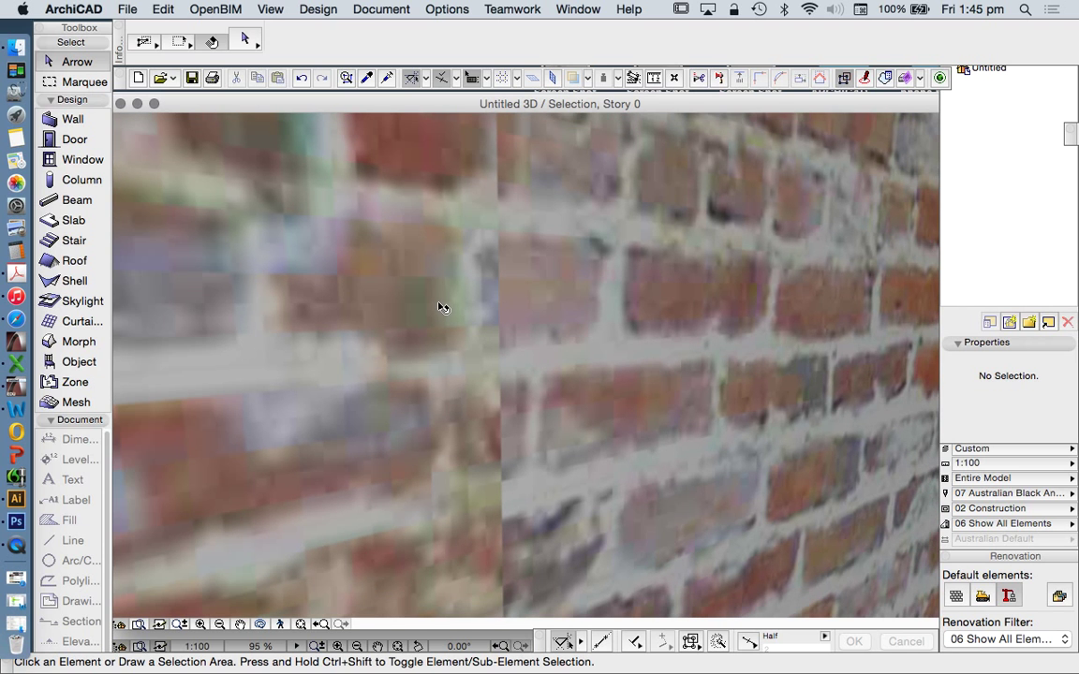
scroll(517, 296, "down", 5)
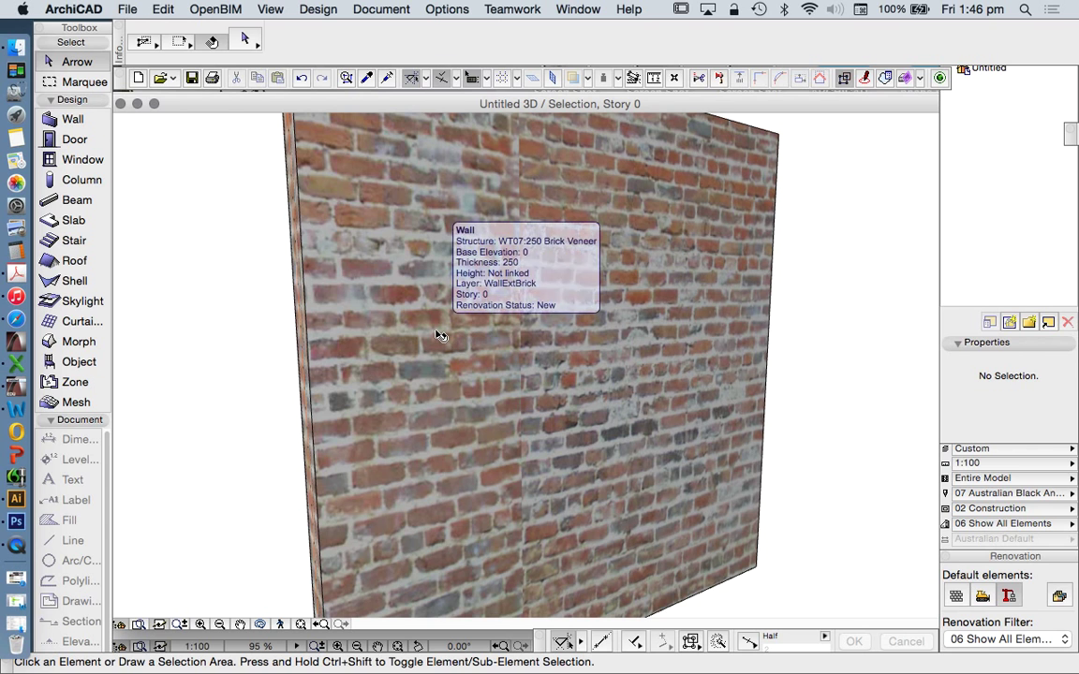
scroll(536, 321, "down", 10)
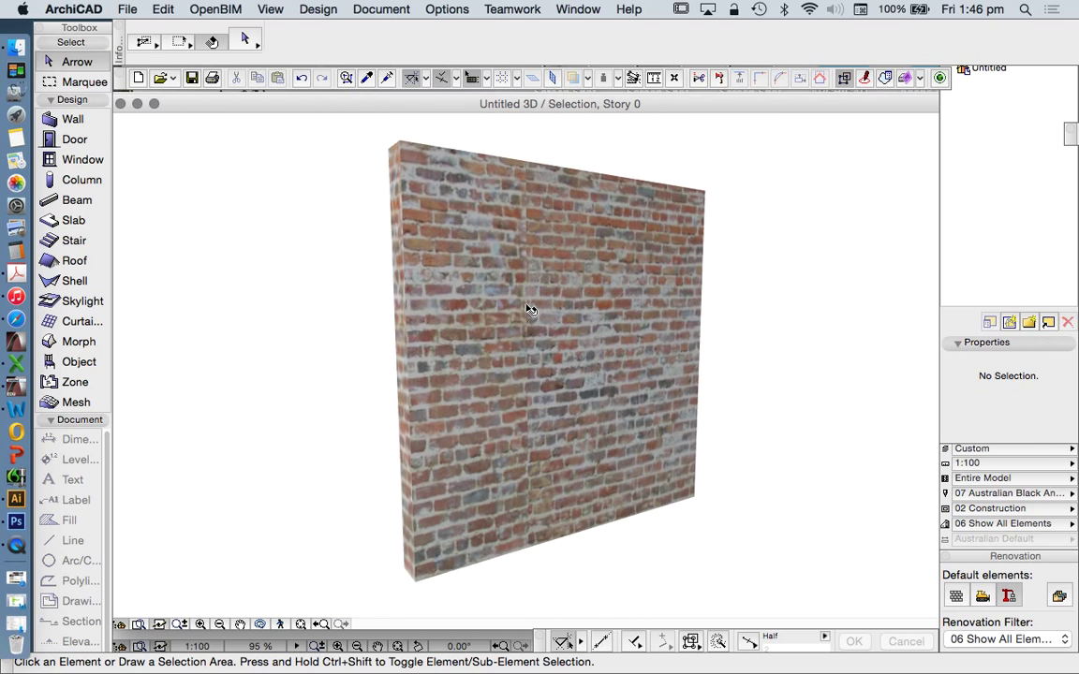
scroll(524, 281, "down", 2)
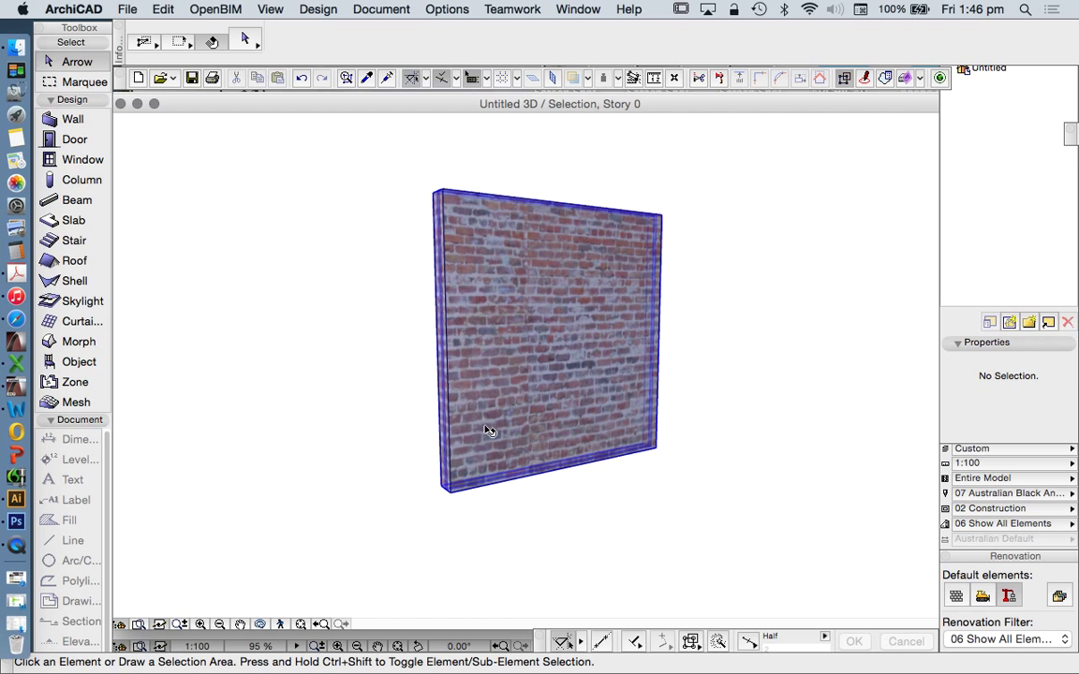
left_click_drag(398, 369, 476, 364)
scroll(482, 342, "up", 4)
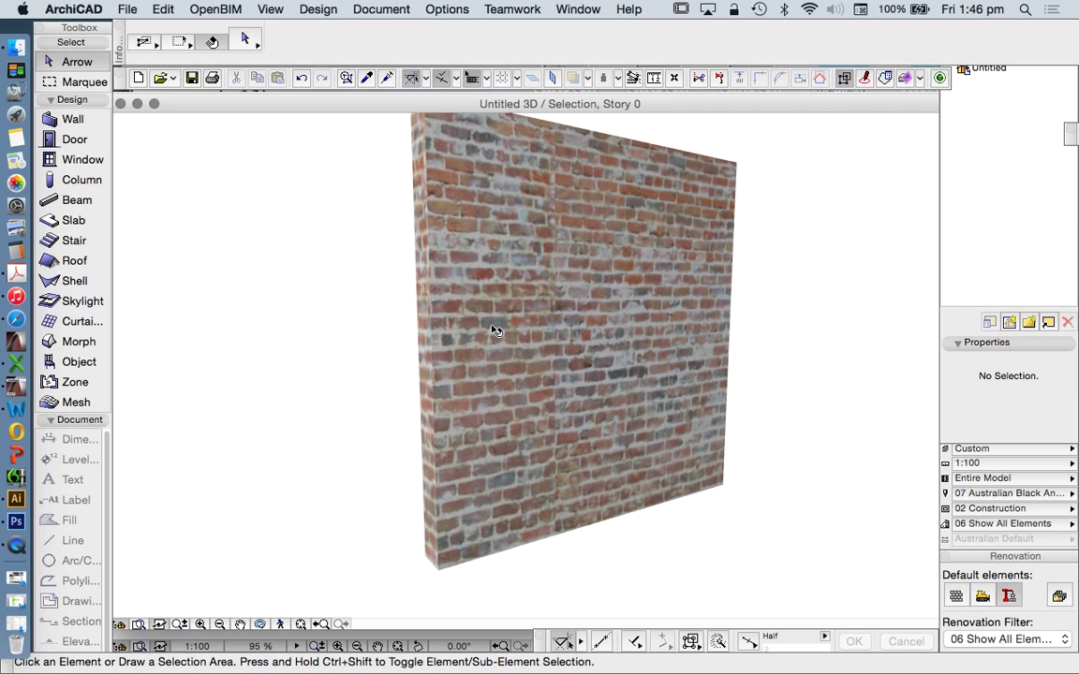
scroll(482, 322, "up", 5)
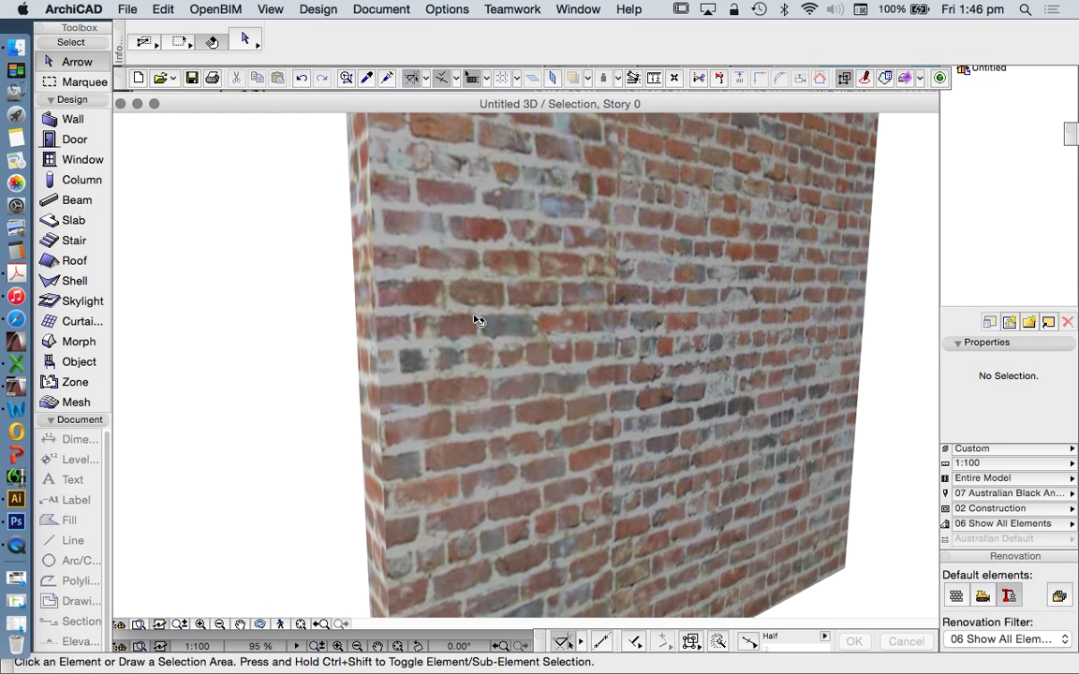
scroll(480, 321, "up", 3)
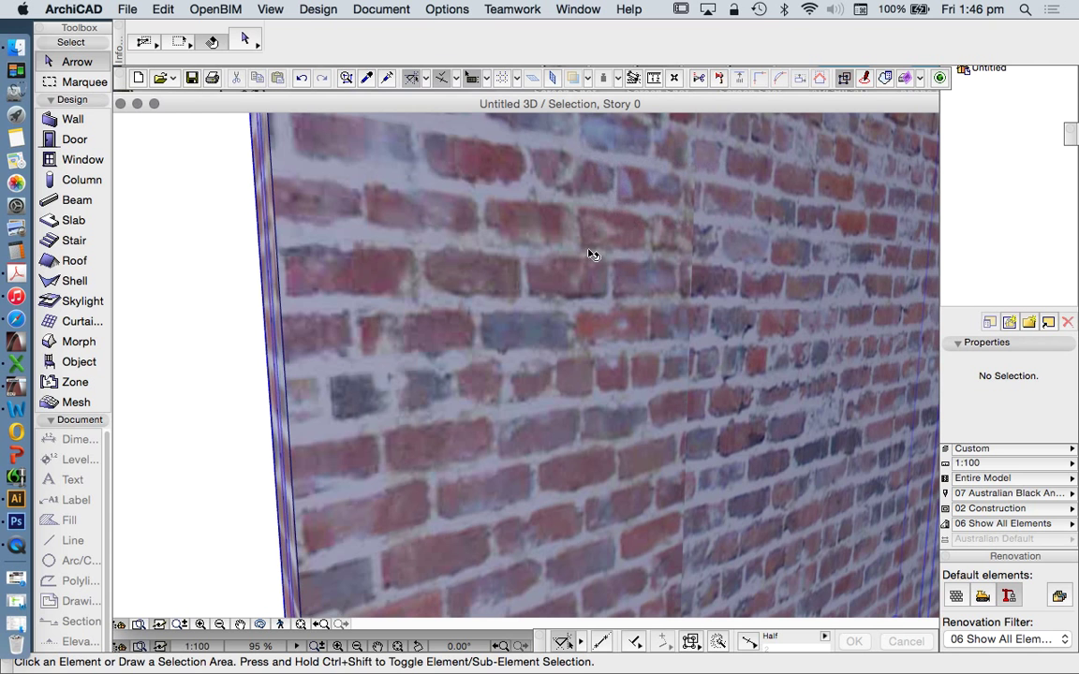
scroll(570, 287, "down", 3)
scroll(562, 284, "down", 3)
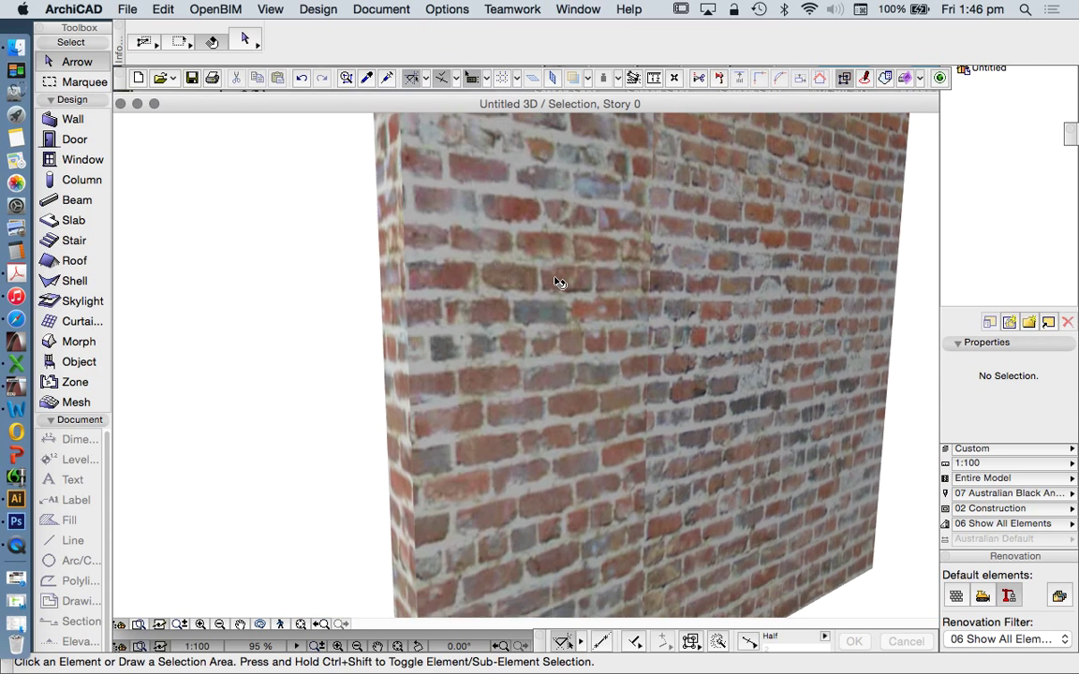
scroll(595, 328, "down", 2)
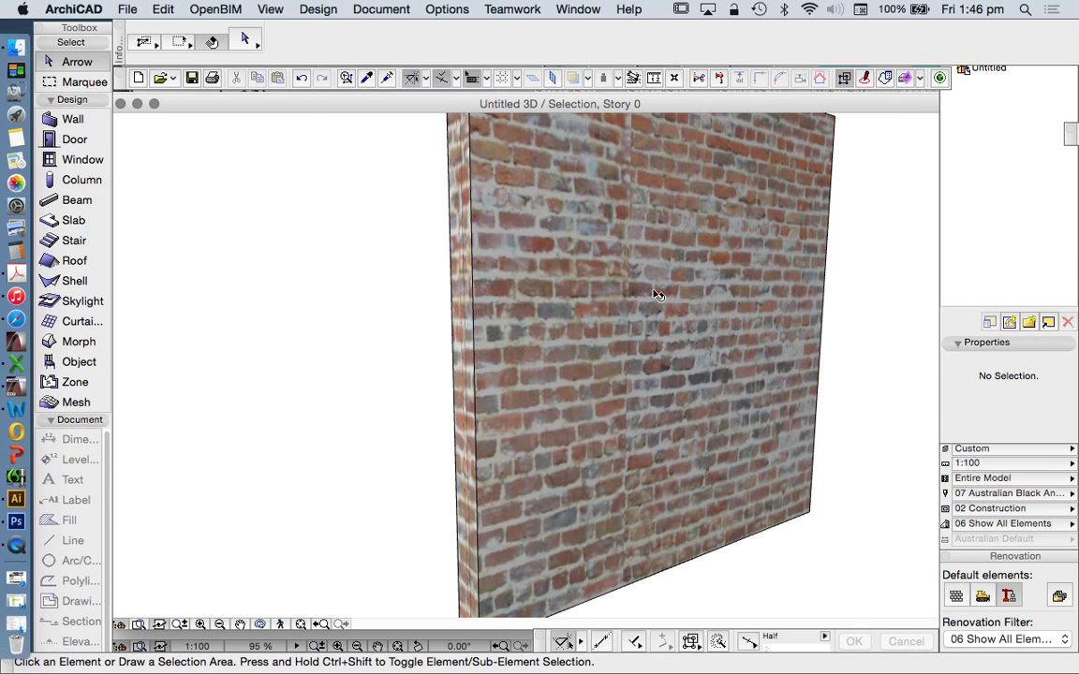
left_click_drag(803, 317, 469, 241)
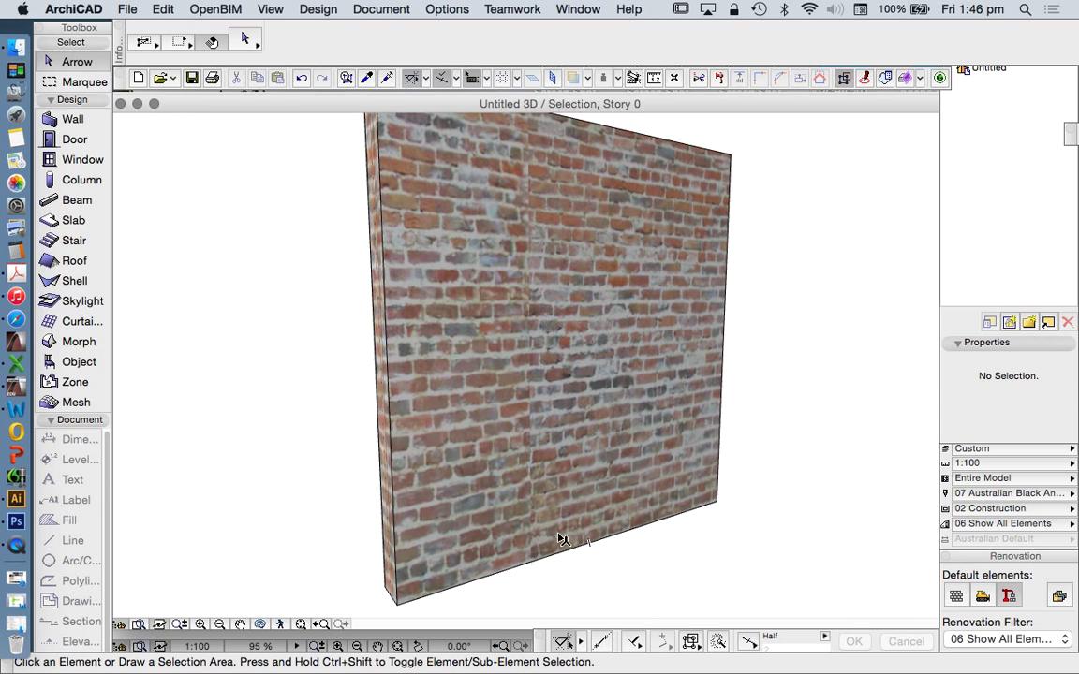
scroll(522, 165, "up", 2)
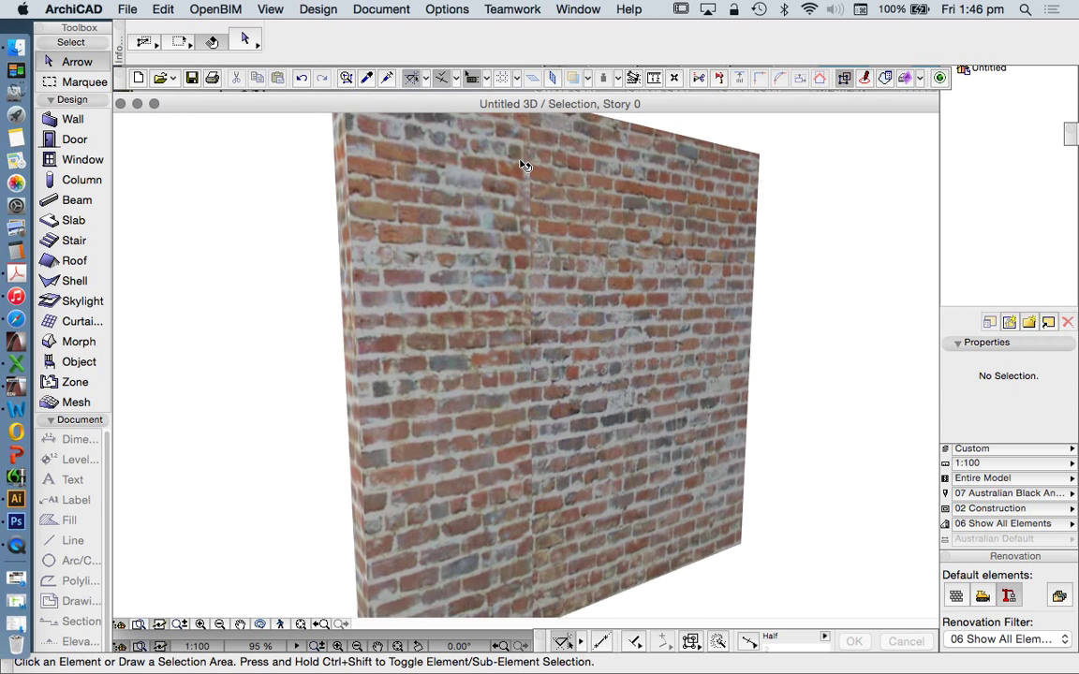
scroll(525, 166, "up", 3)
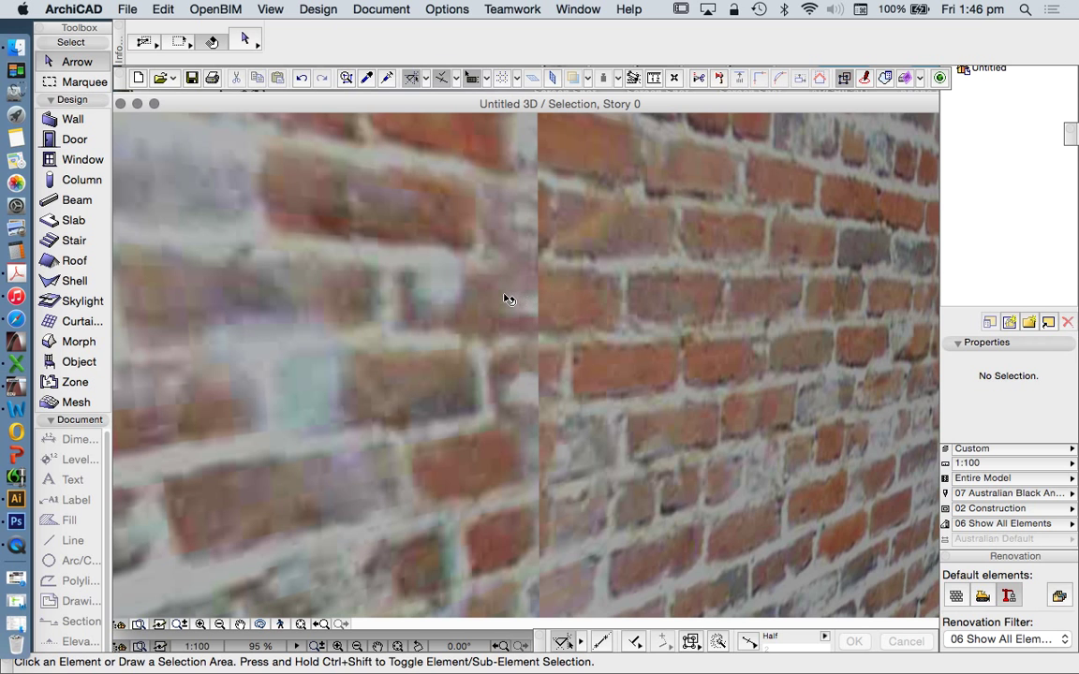
scroll(510, 297, "down", 3)
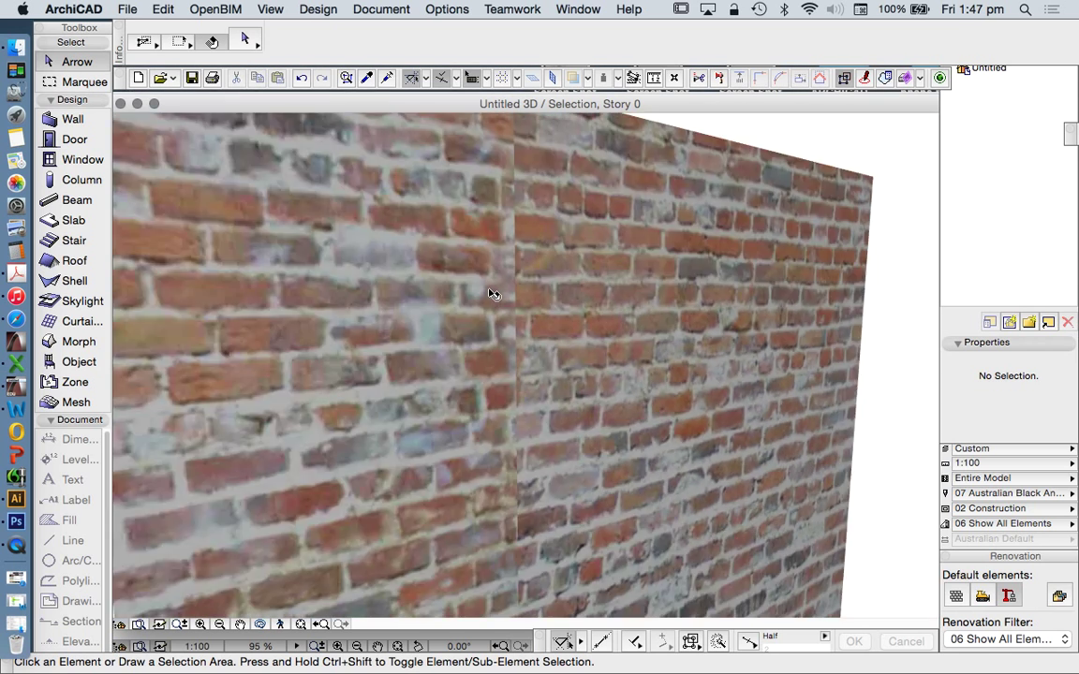
scroll(493, 294, "down", 5)
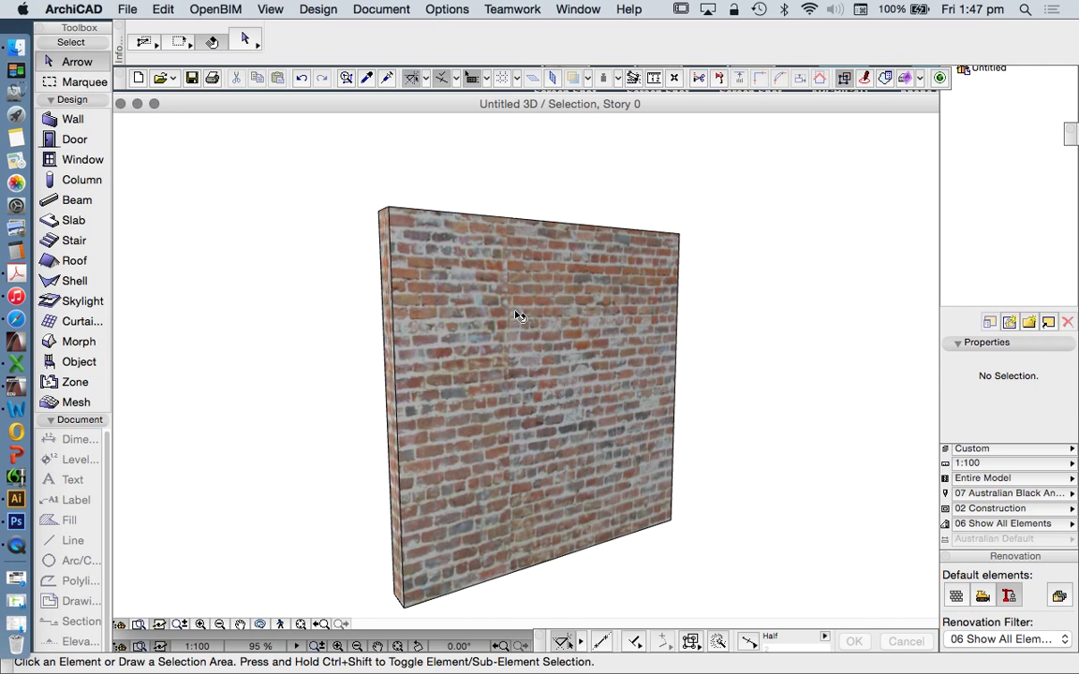
mouse_move(518, 314)
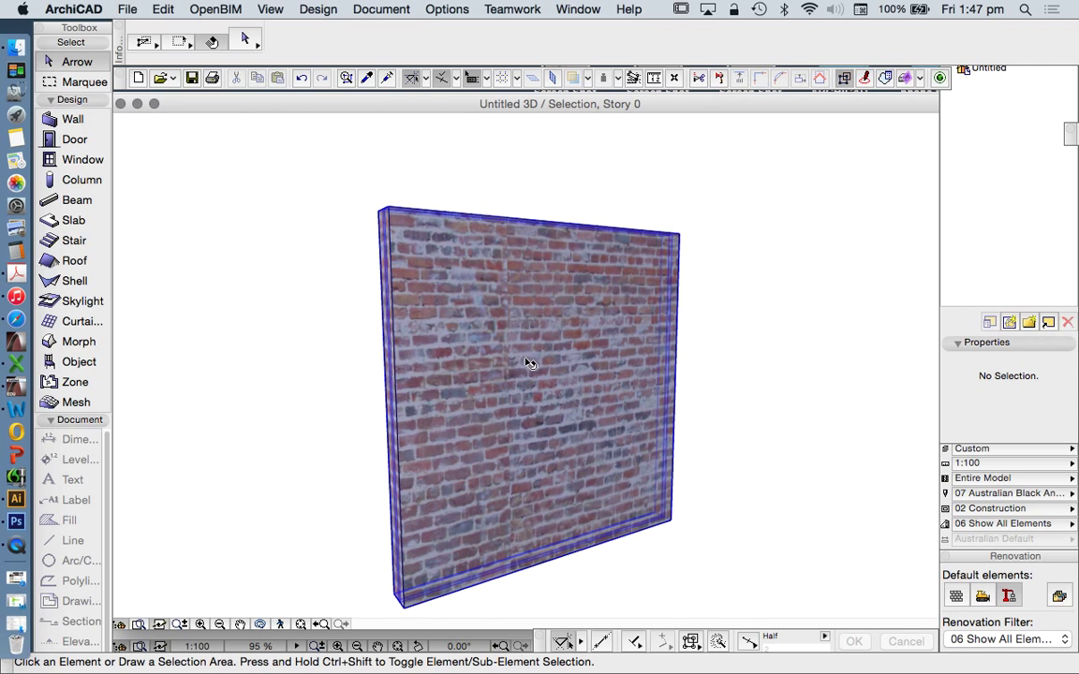
left_click(381, 5)
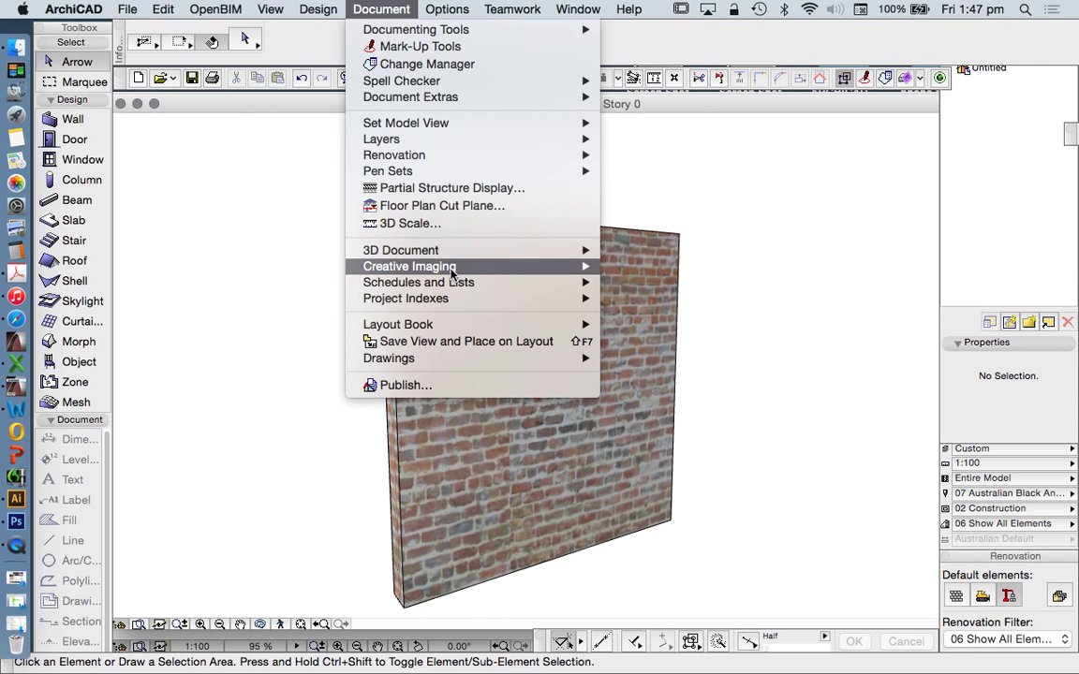
In PhotoRendering Settings, lower the sun light from 200% to 180% and refresh the preview
mouse_move(525, 266)
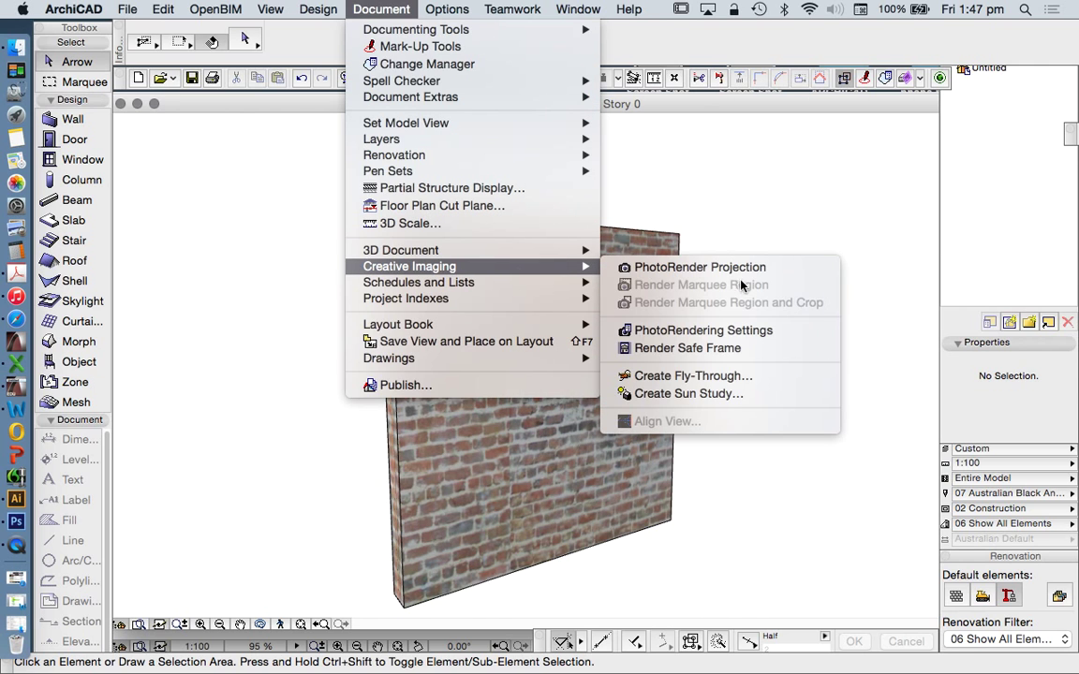
left_click(740, 333)
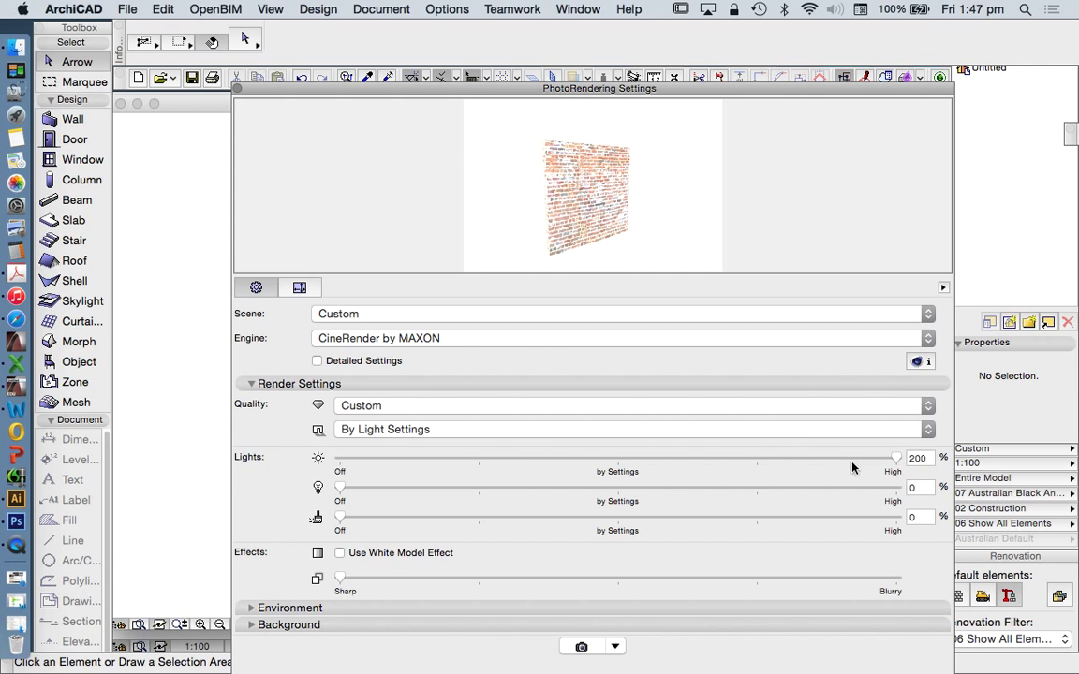
left_click_drag(858, 463, 840, 459)
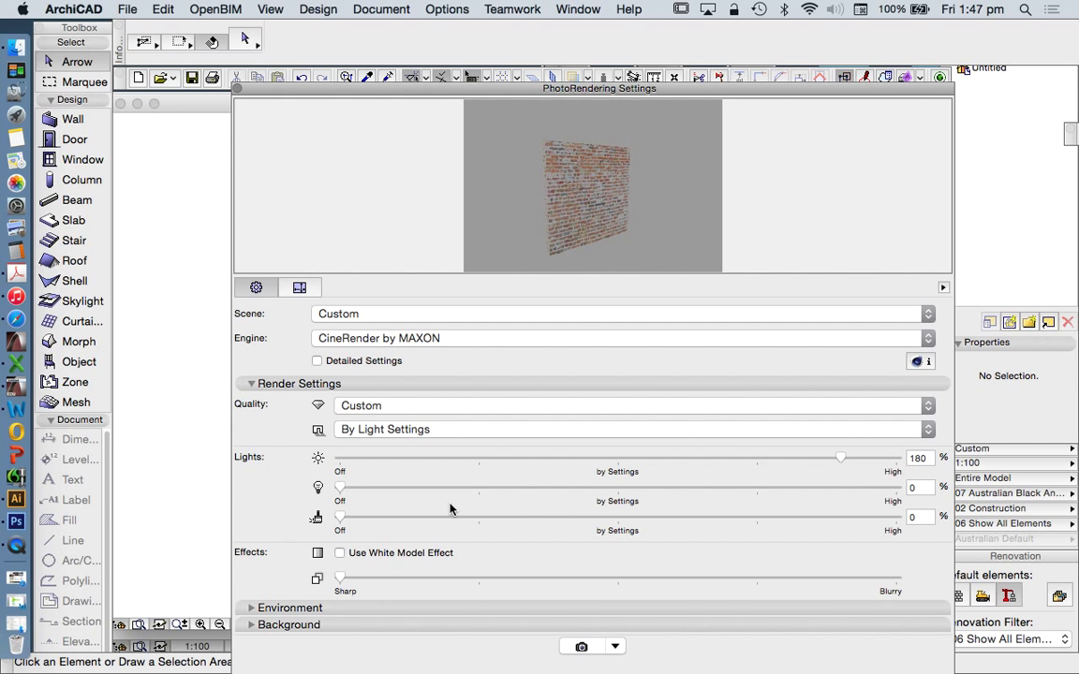
left_click(591, 186)
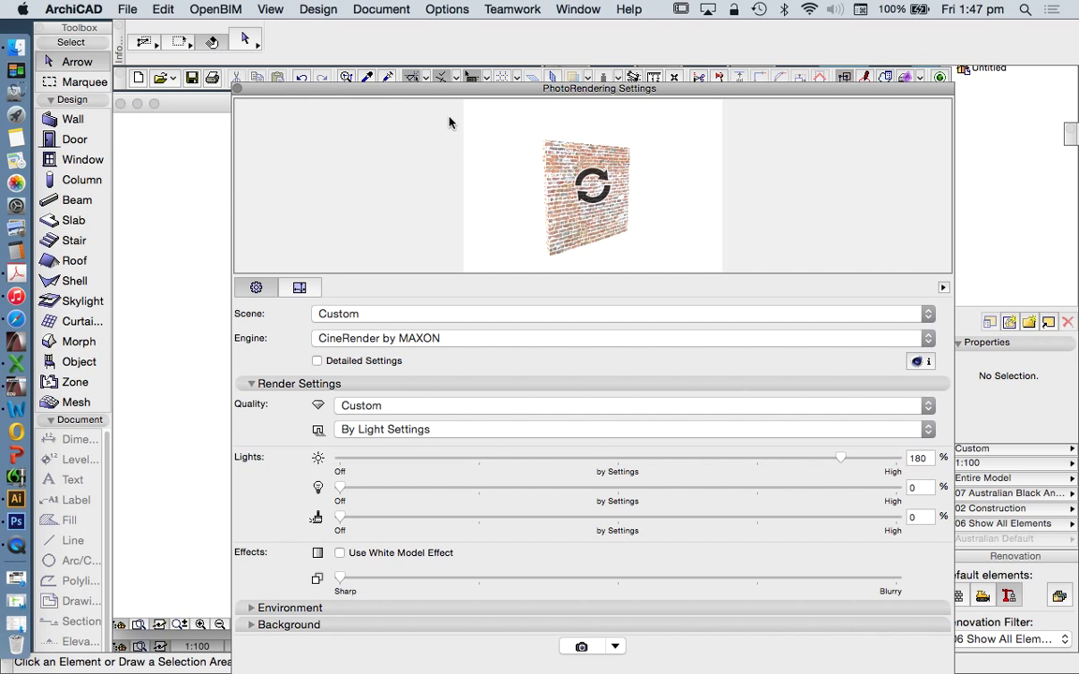
Render a PhotoRender Projection of the wall, then close the 600x400 picture without saving
left_click(237, 89)
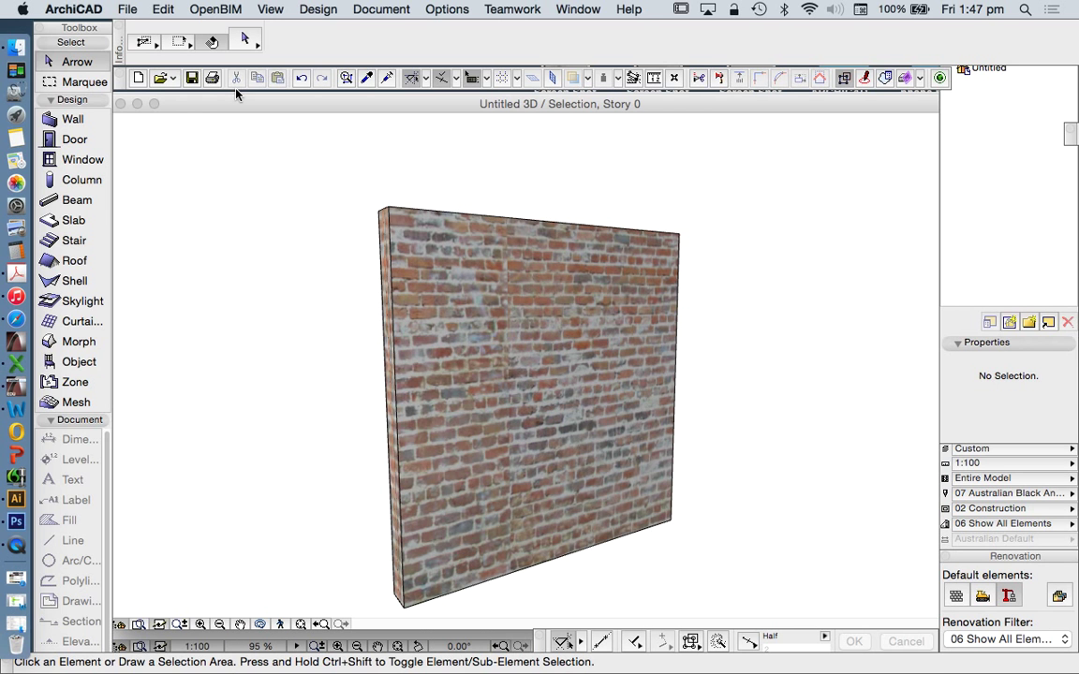
scroll(450, 491, "up", 5)
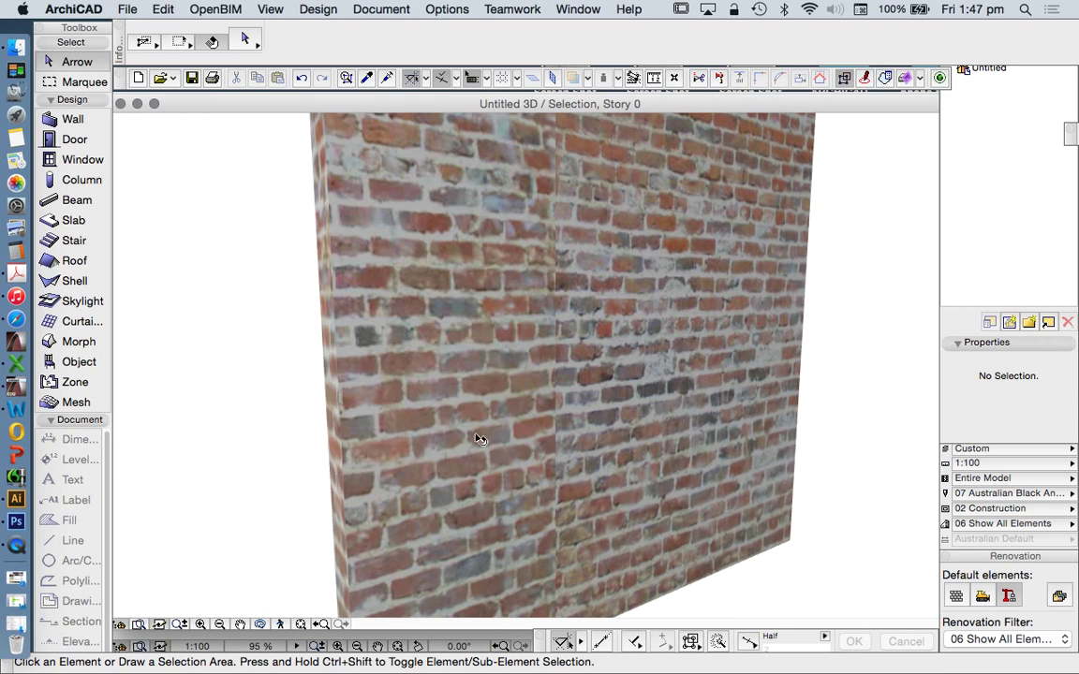
scroll(600, 220, "up", 3)
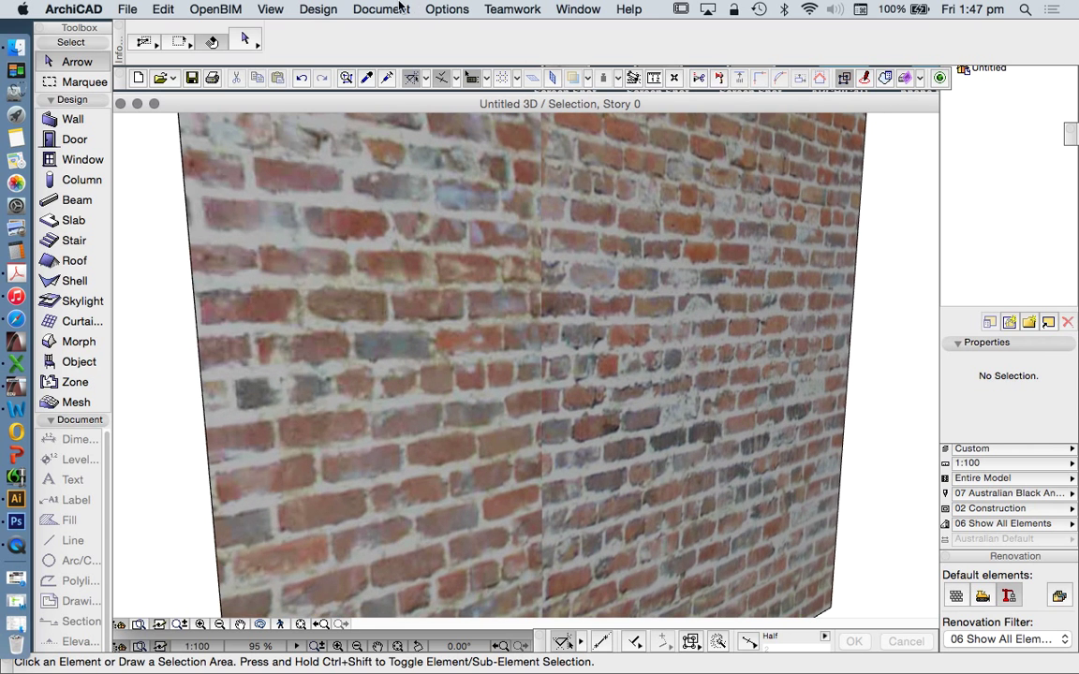
left_click(383, 9)
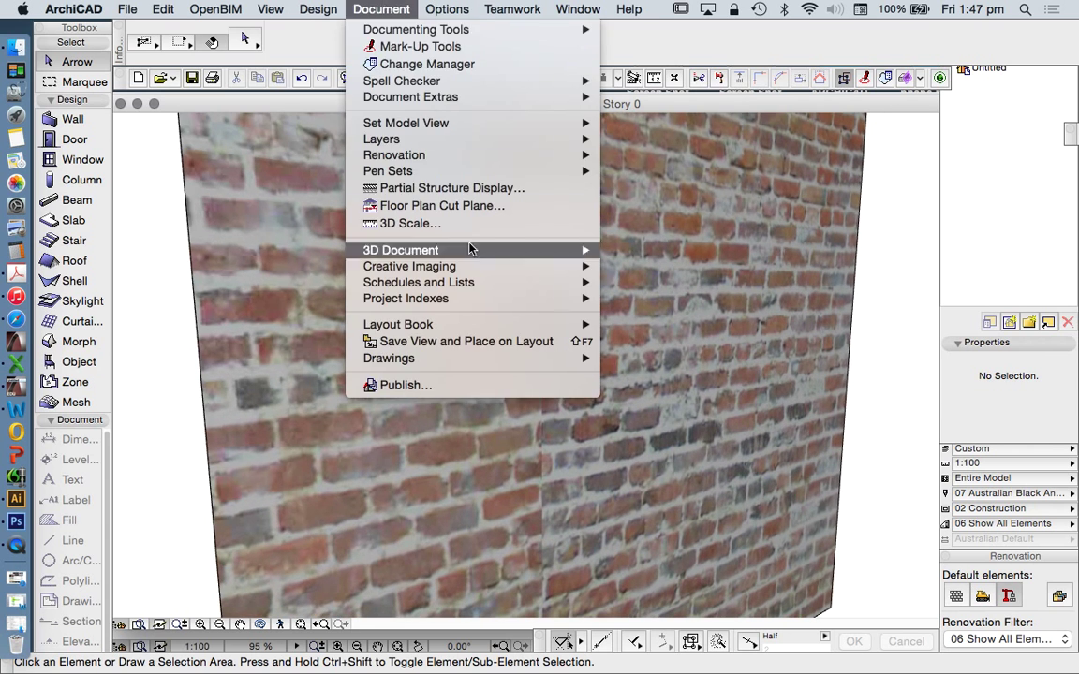
mouse_move(445, 267)
left_click(702, 269)
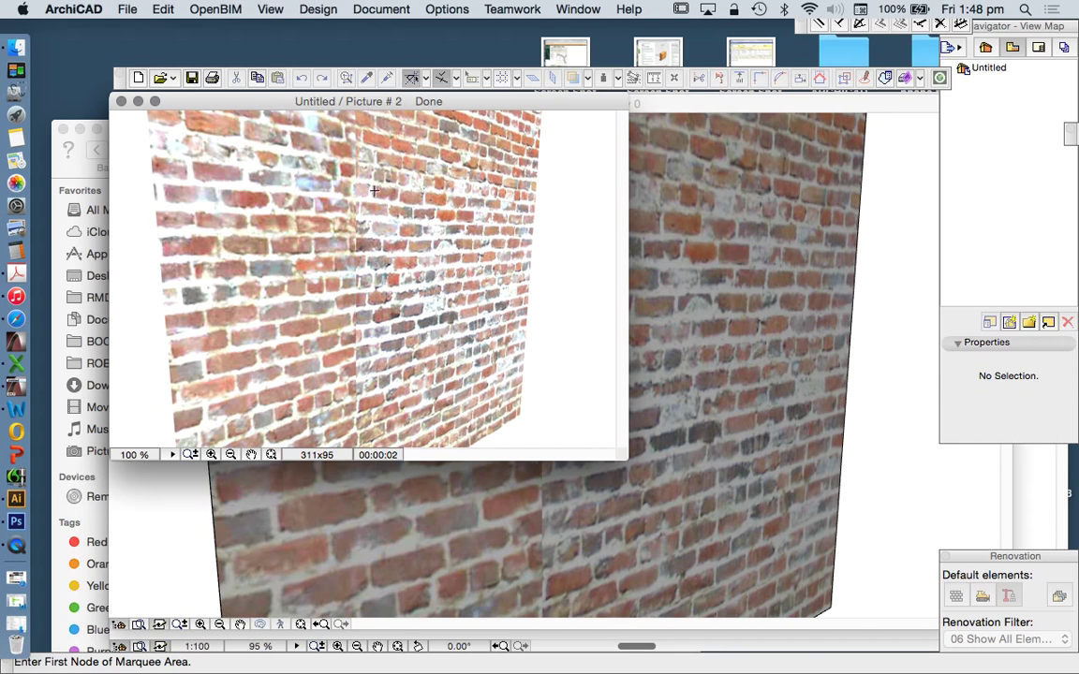
left_click(121, 101)
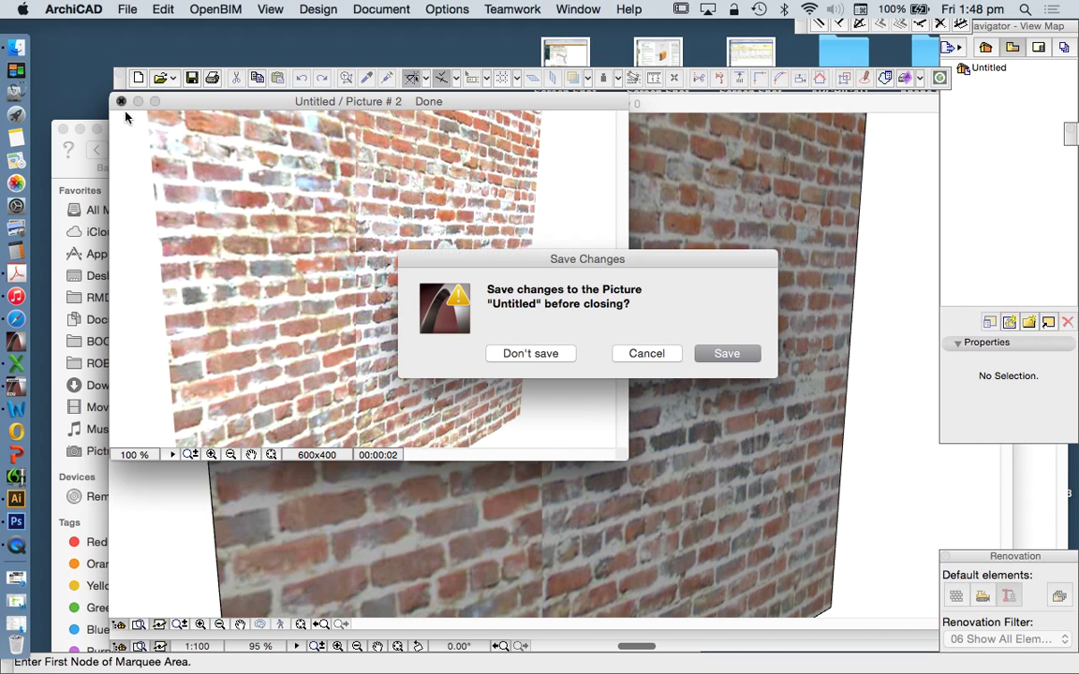
left_click(544, 354)
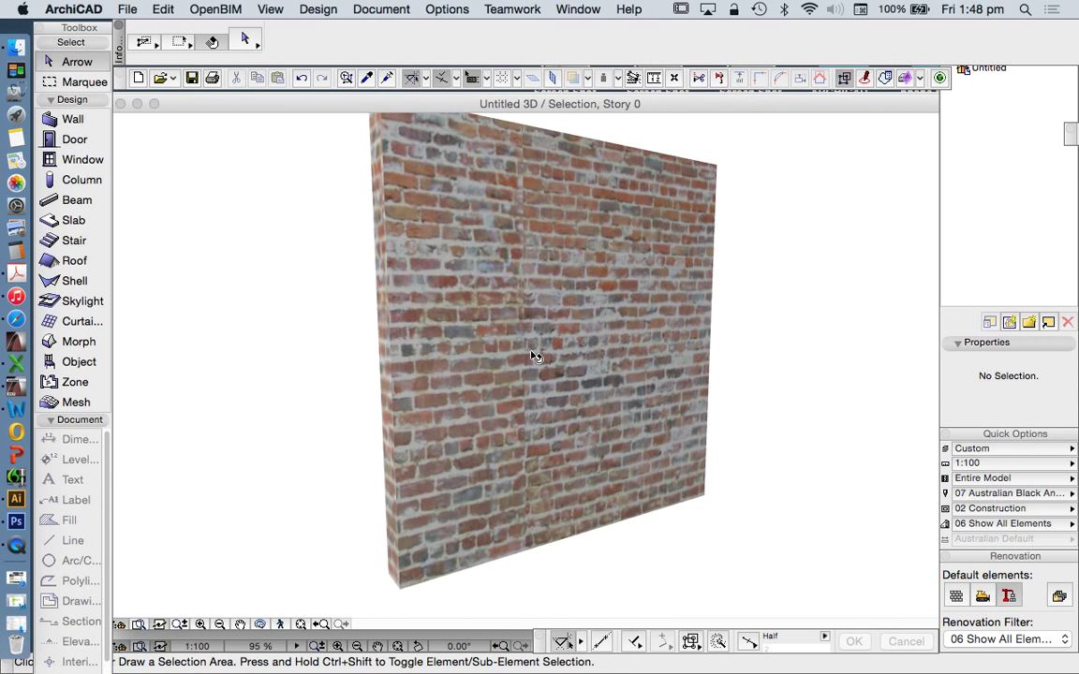
Pick up the wall's settings with the eyedropper and open the Surfaces attributes
left_click(448, 12)
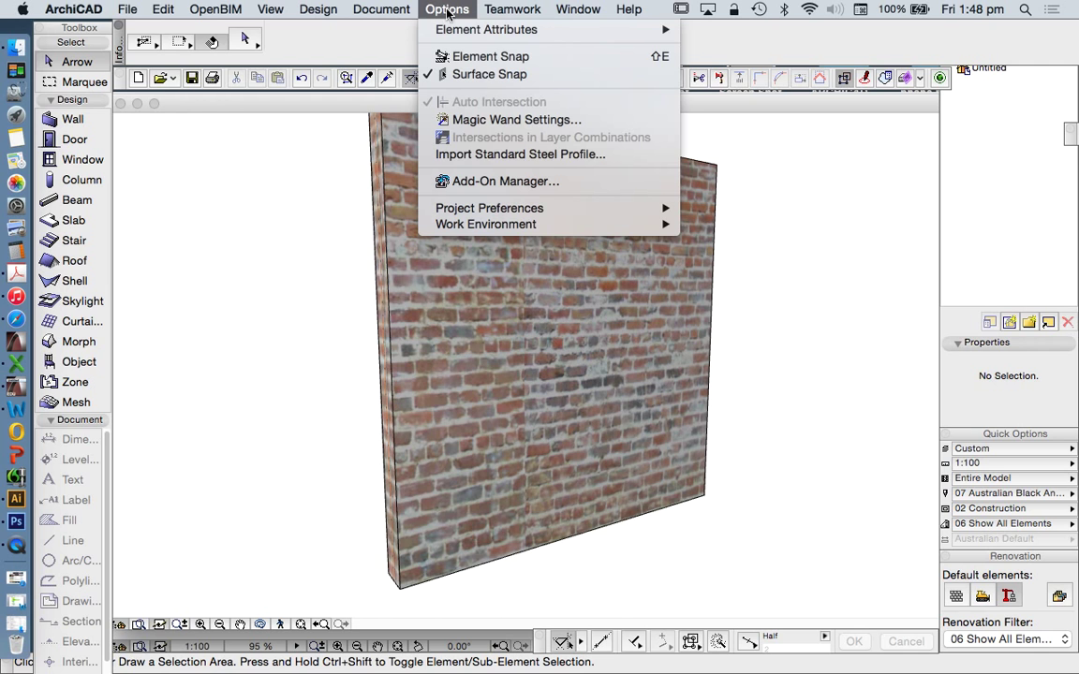
left_click(753, 399)
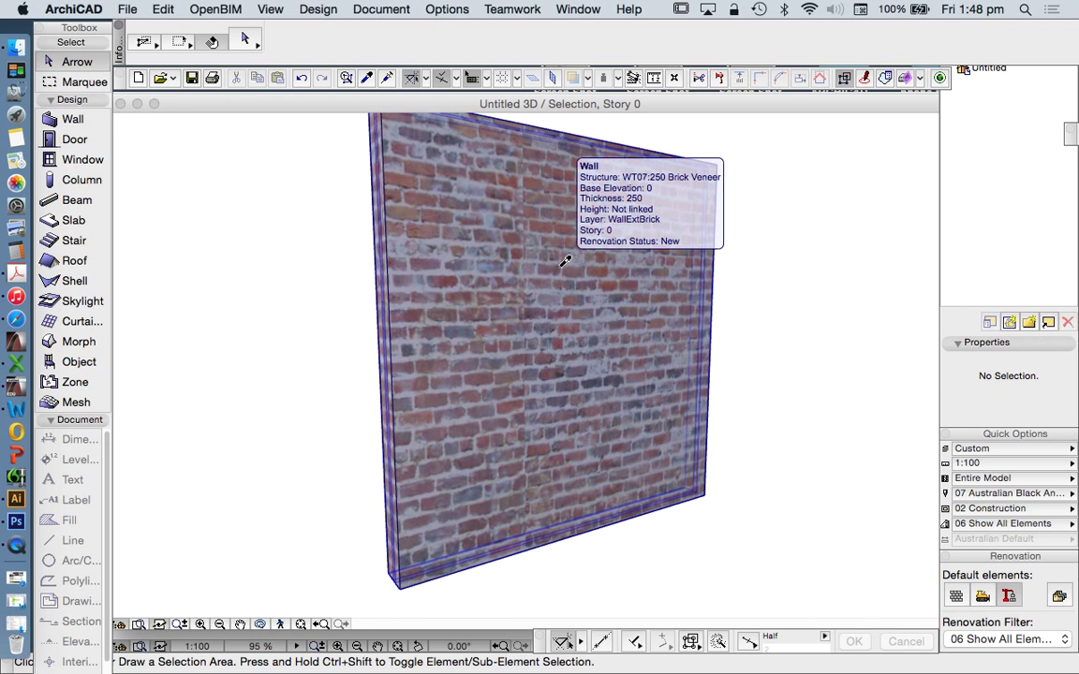
left_click(563, 261, "alt")
left_click(448, 10)
mouse_move(493, 32)
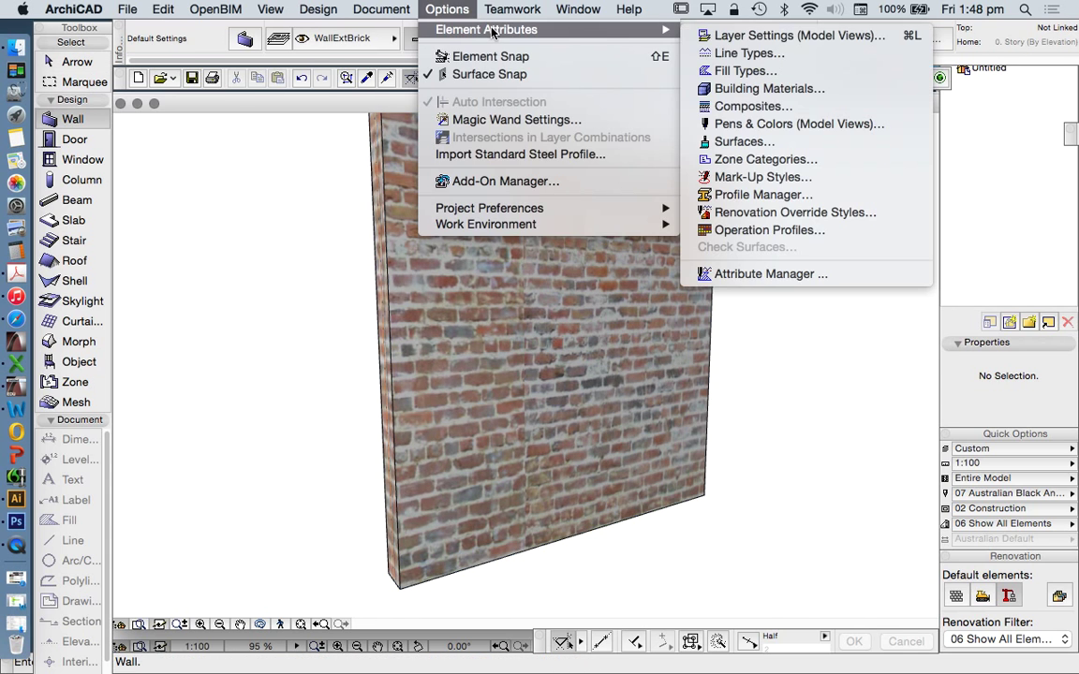
left_click(749, 141)
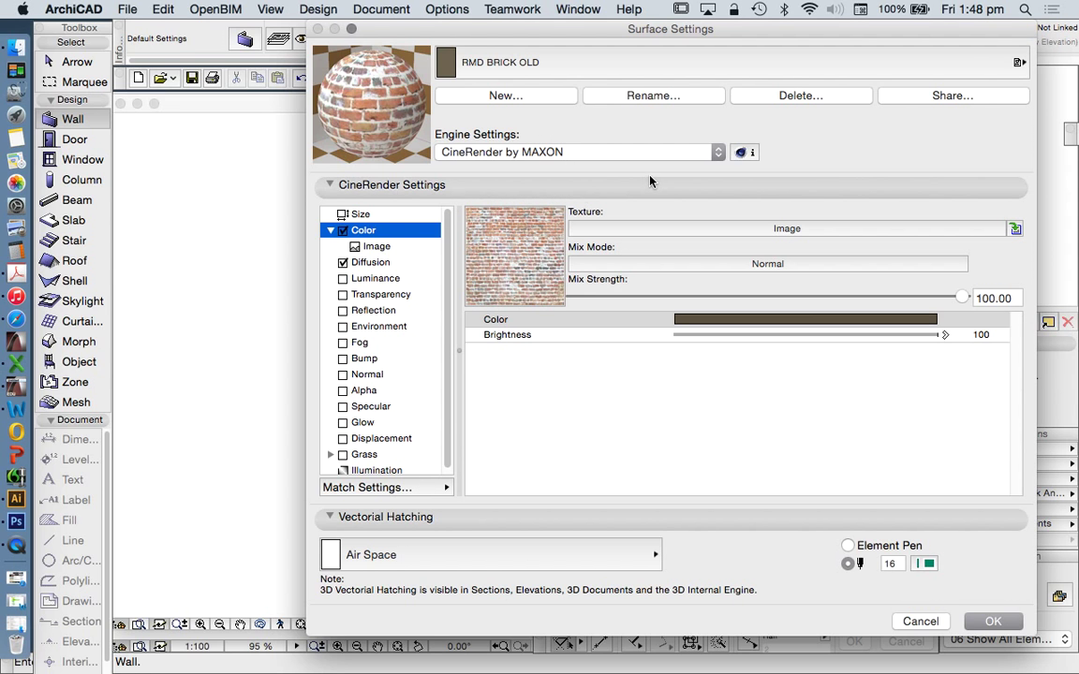
Set the RMD BRICK OLD surface to Internal Engine, keeping RMD OLD BRICK.jpg as texture
left_click(559, 151)
left_click(496, 112)
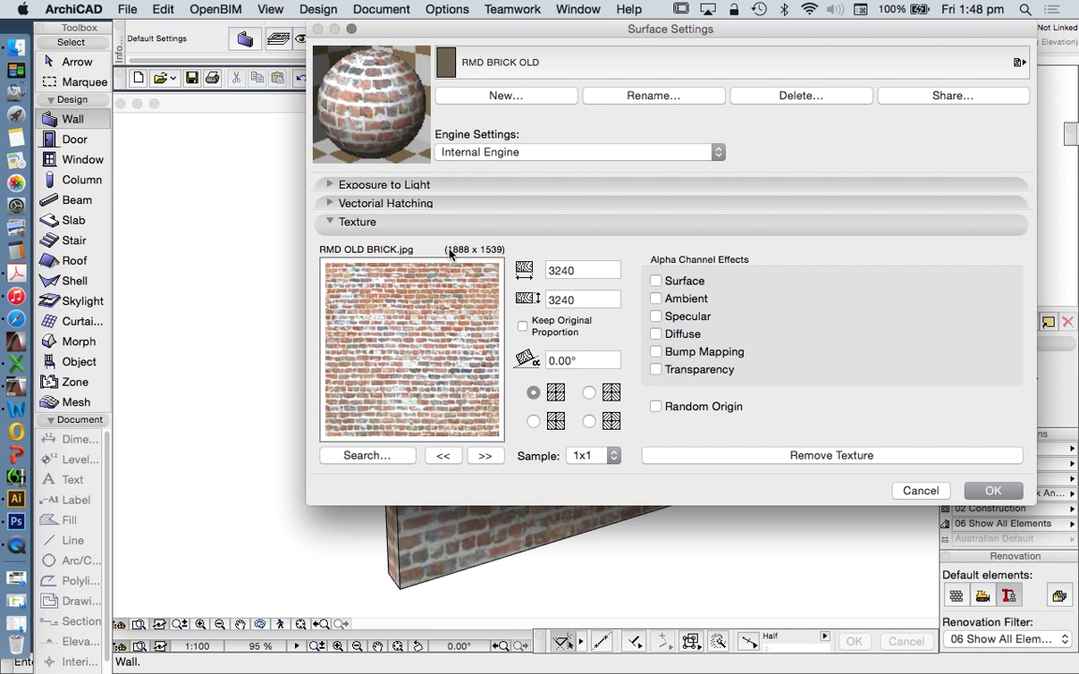
left_click(379, 456)
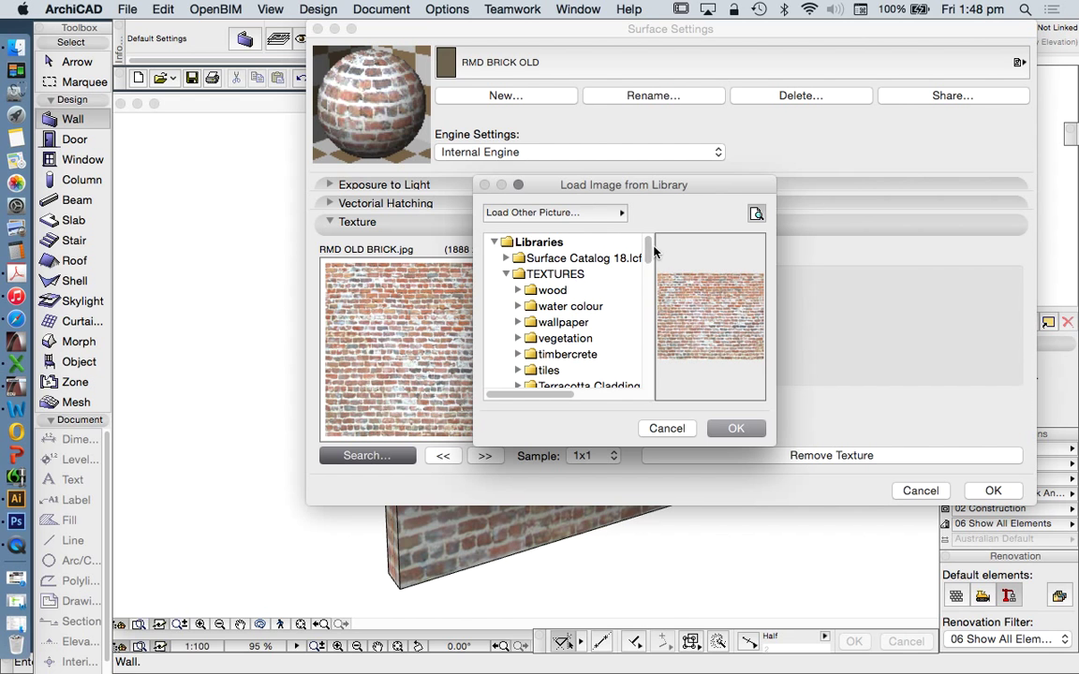
left_click_drag(648, 249, 644, 328)
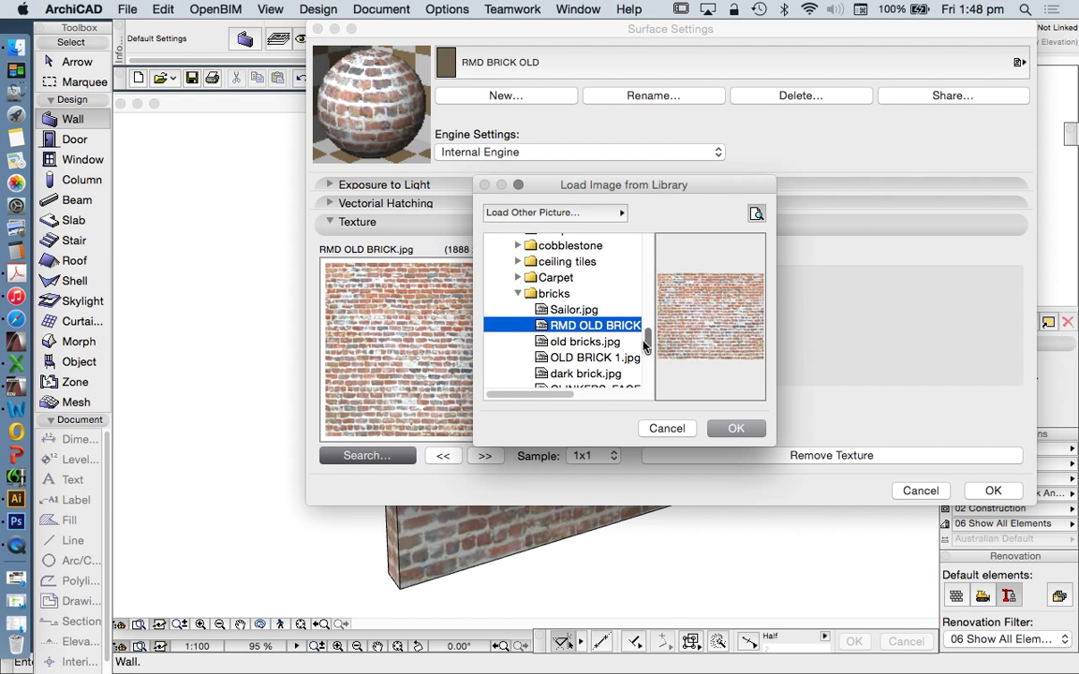
left_click_drag(645, 345, 645, 247)
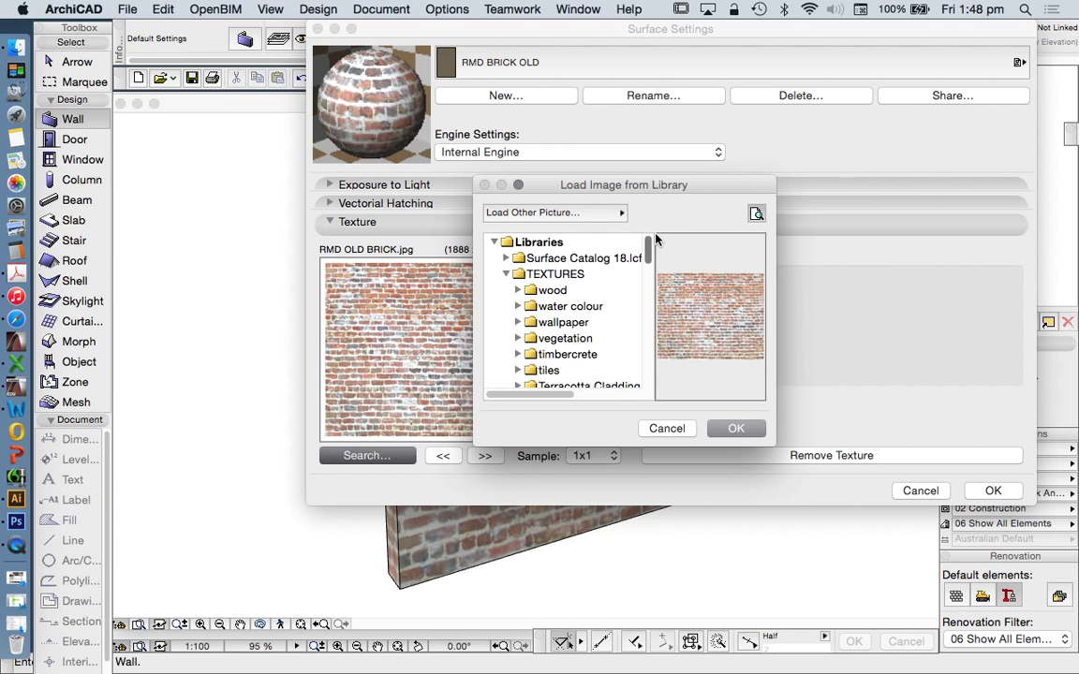
left_click_drag(647, 246, 646, 353)
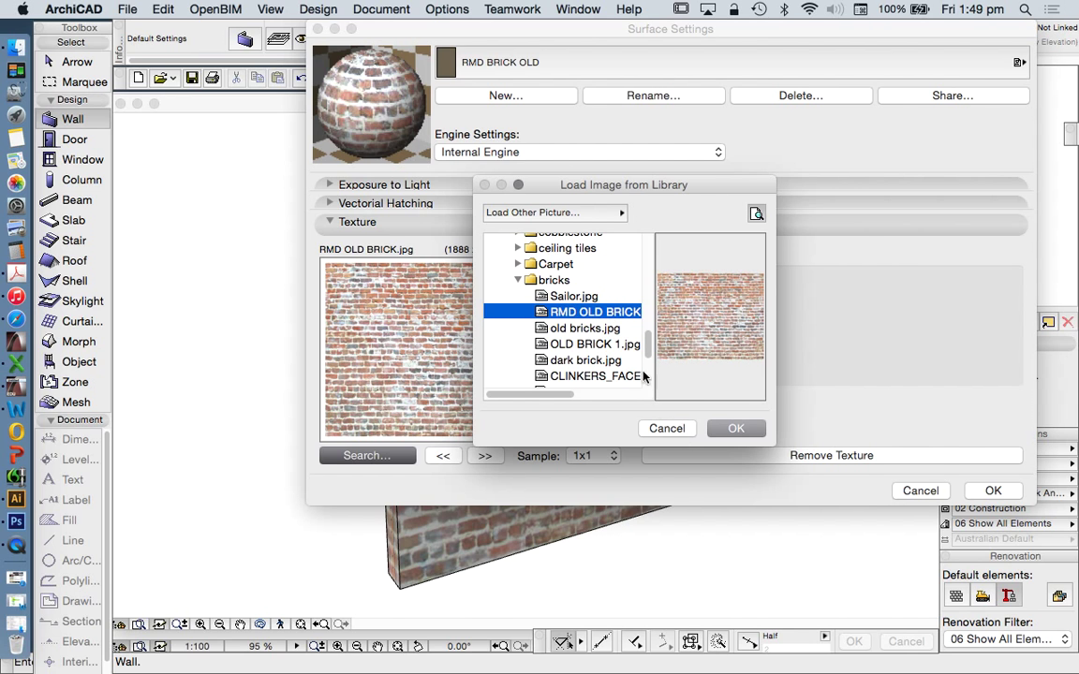
left_click(667, 428)
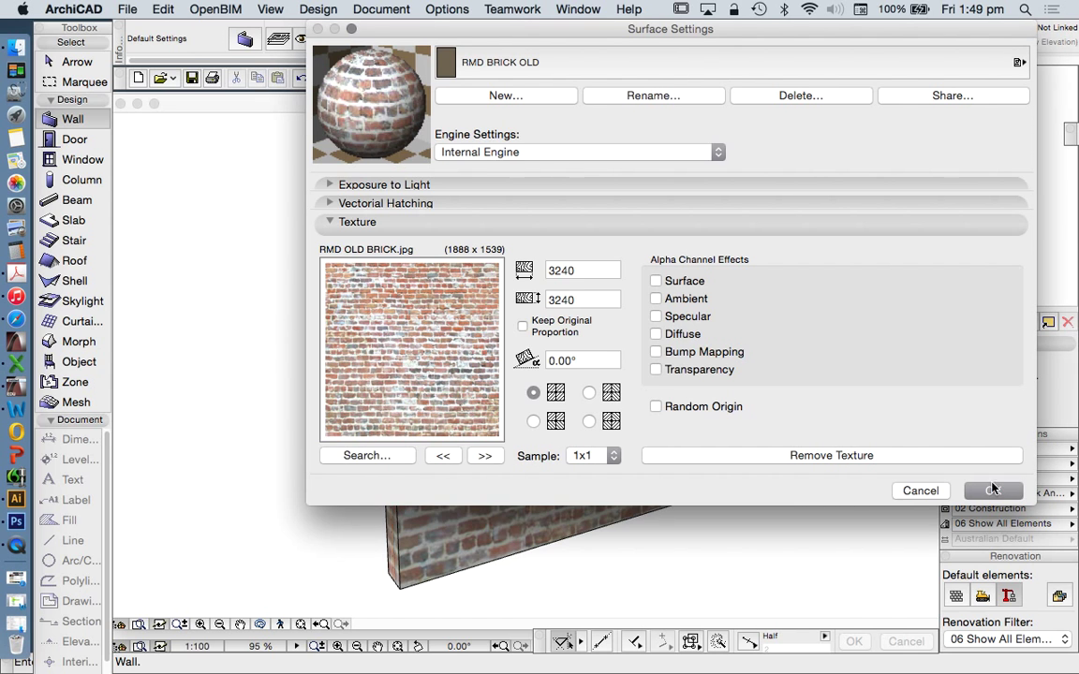
left_click(994, 489)
Navigate Finder to Documents > ARCHITECTURE > TEXTURES > bricks and widen the window
left_click(14, 44)
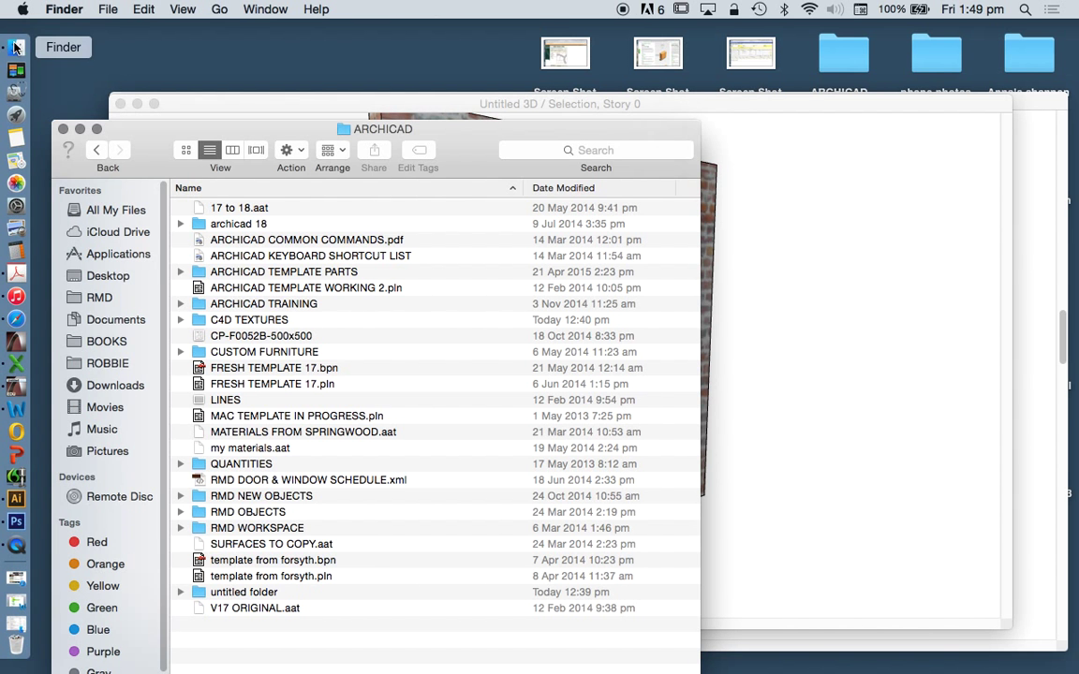
left_click_drag(260, 121, 278, 64)
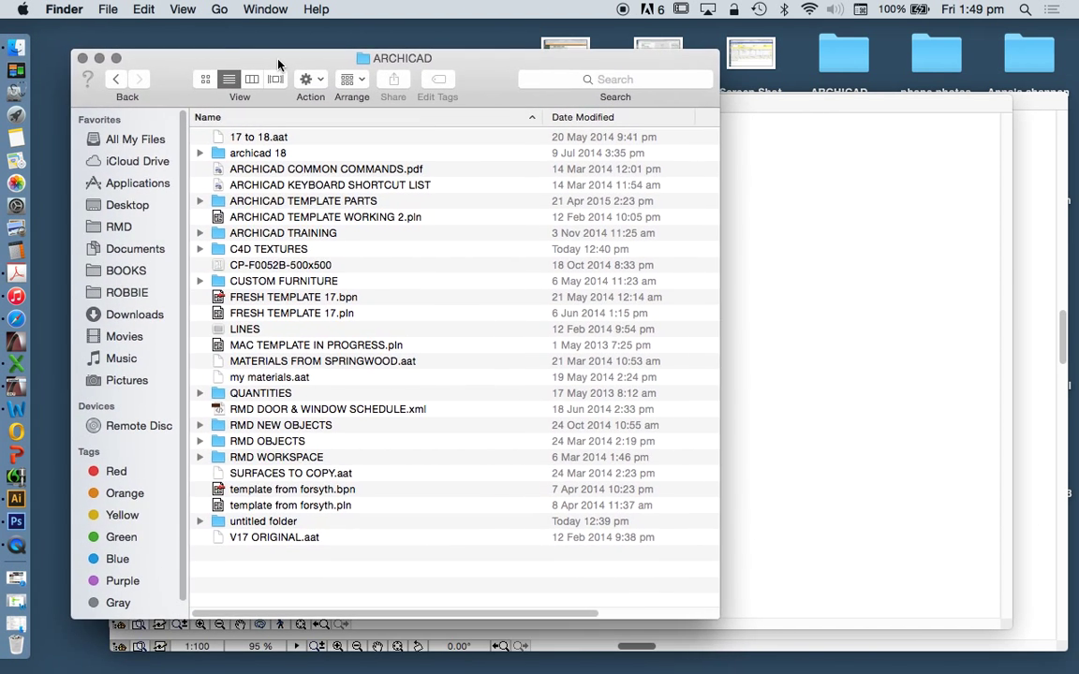
left_click(140, 251)
left_click(232, 137)
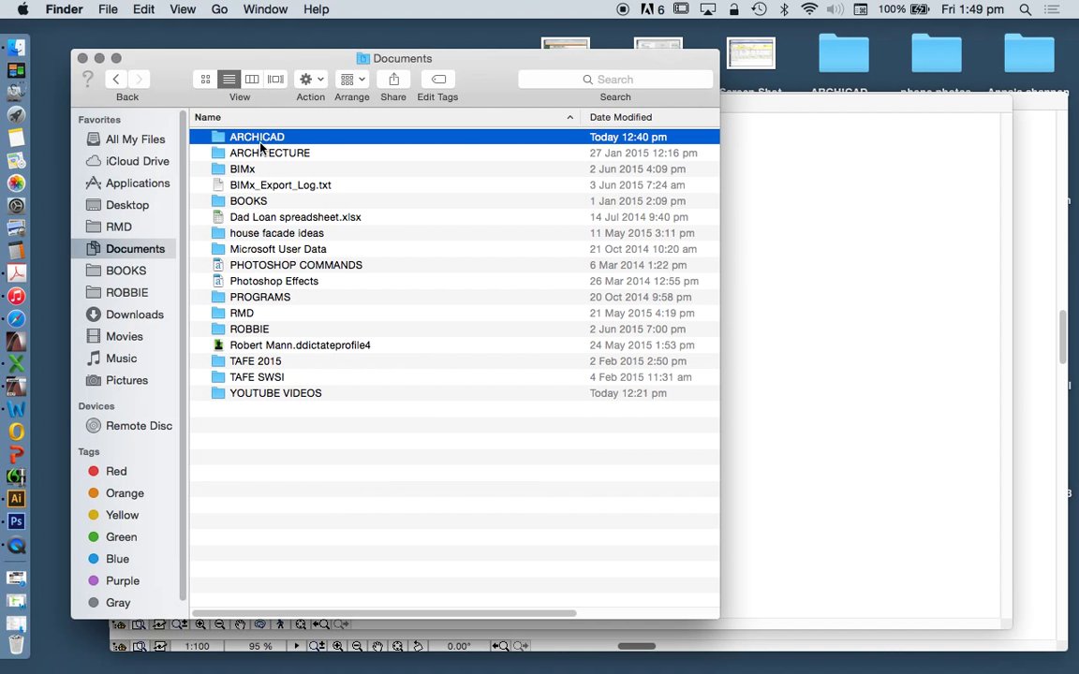
key("Down")
key("super+Down")
double_click(265, 201)
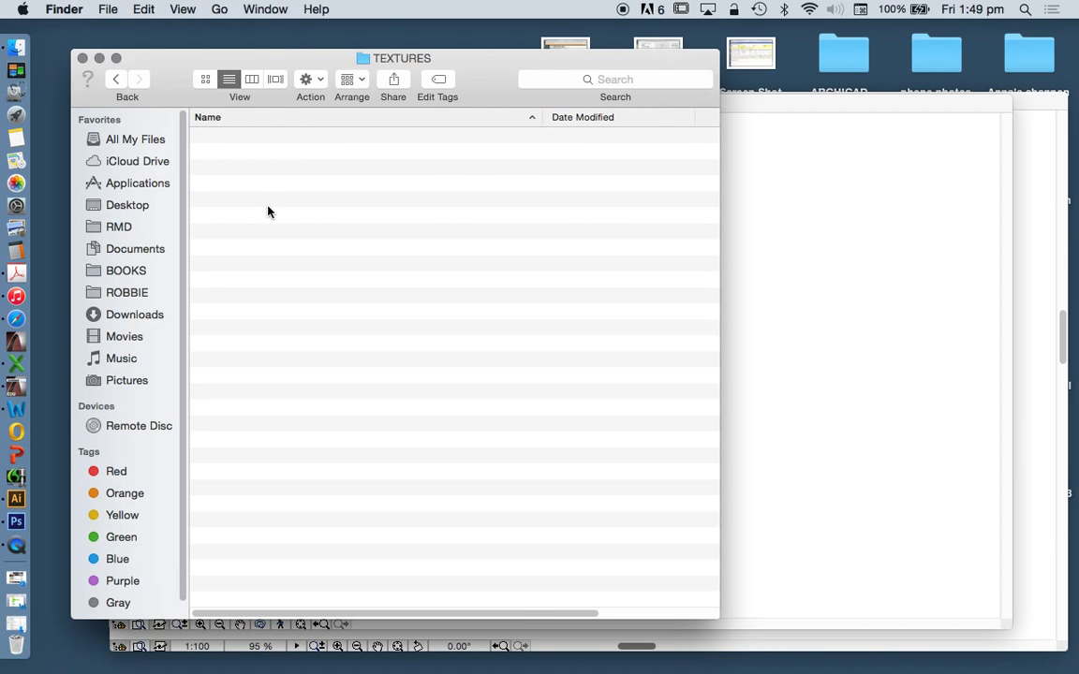
left_click_drag(273, 53, 277, 49)
double_click(248, 165)
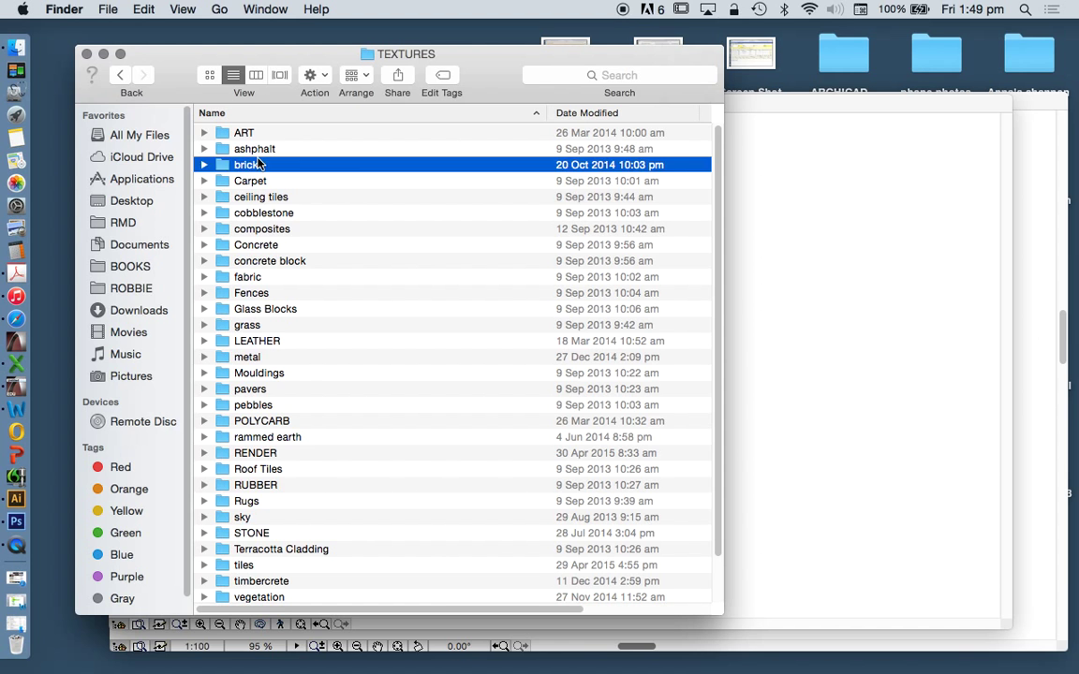
left_click_drag(727, 388, 1058, 384)
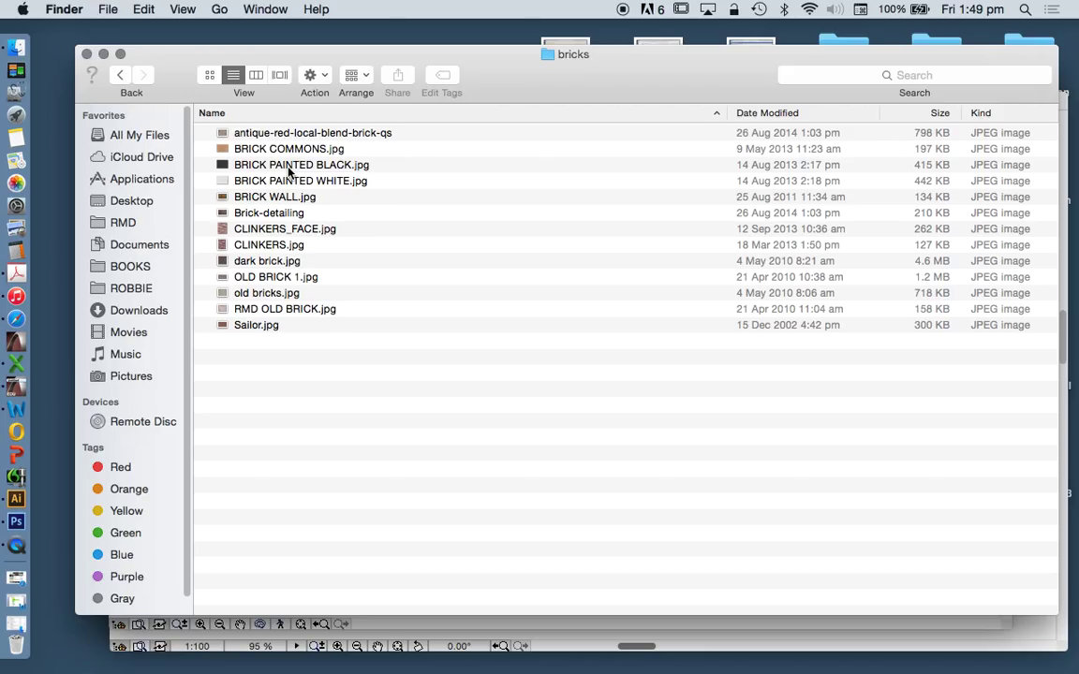
Show the brick files as icons and bring up Open With for RMD OLD BRICK.jpg
left_click(210, 76)
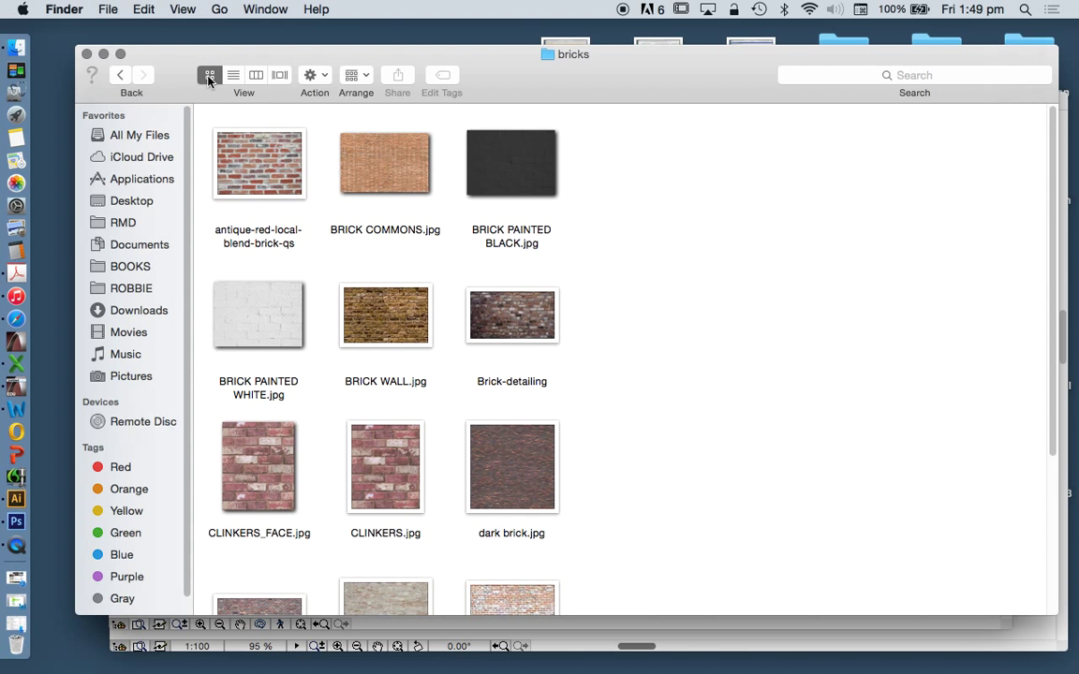
scroll(615, 325, "down", 5)
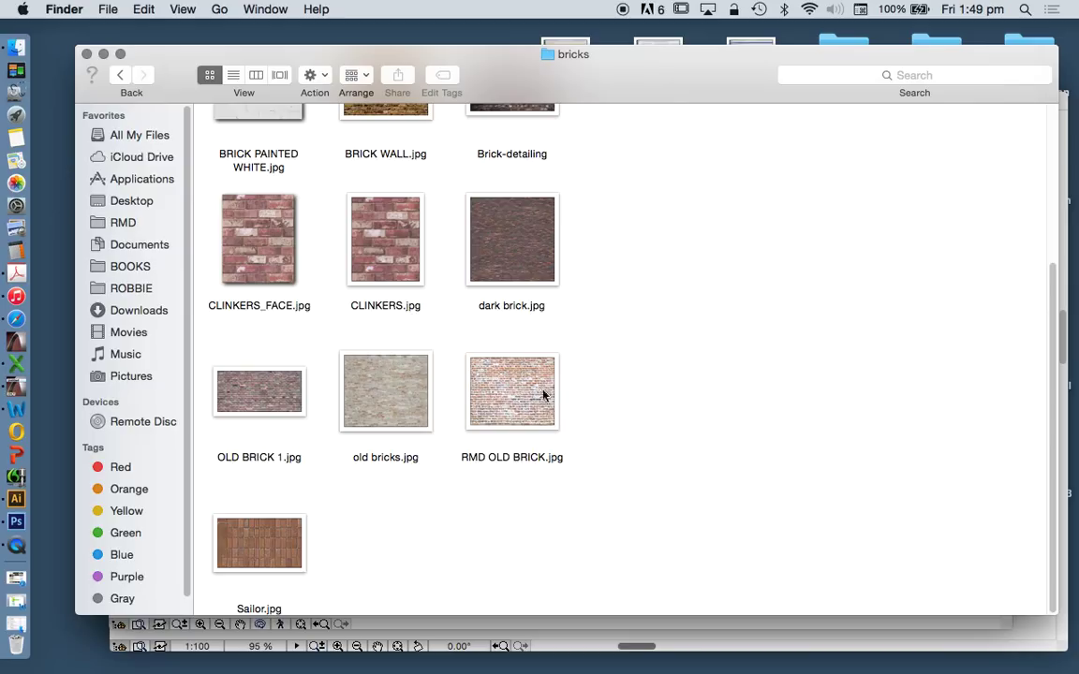
left_click(511, 384)
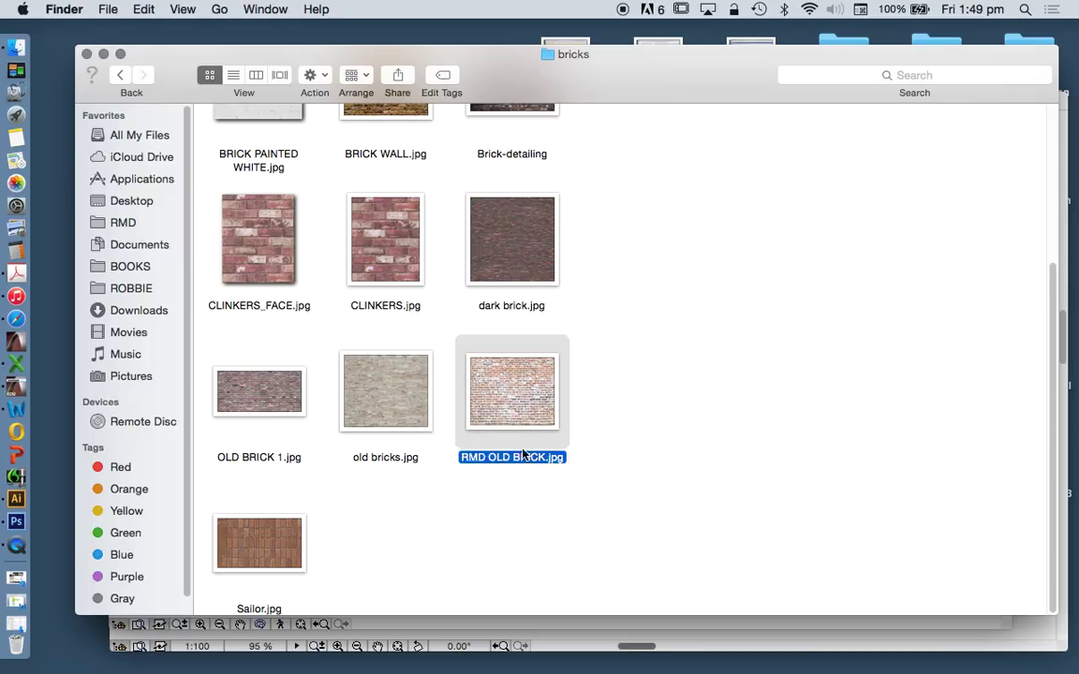
right_click(510, 378)
mouse_move(600, 335)
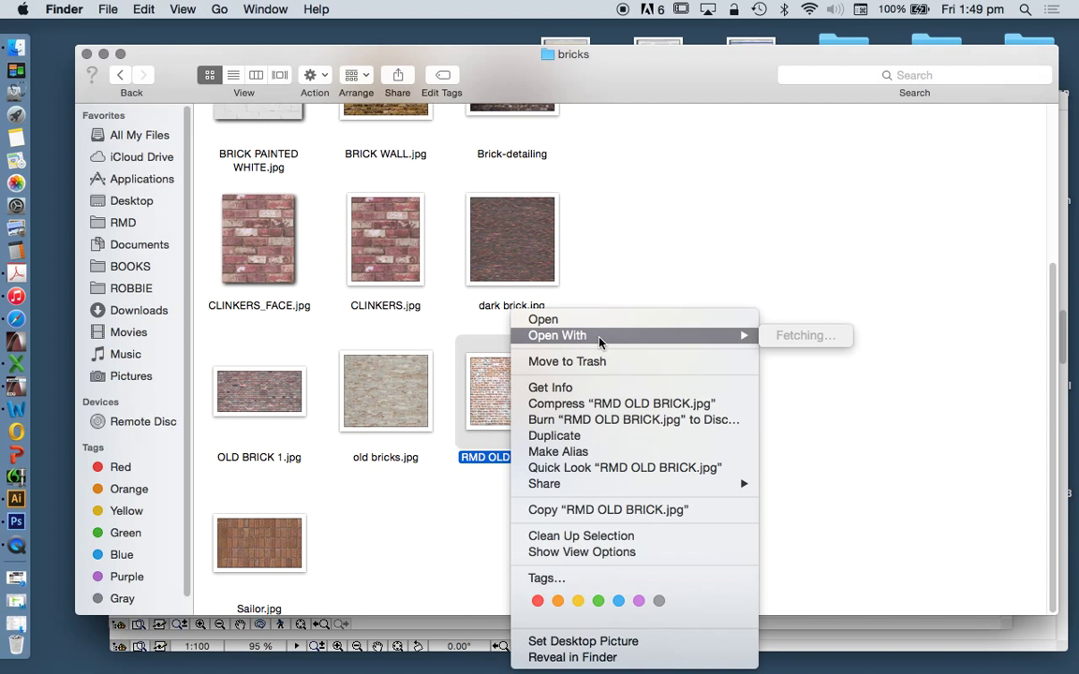
Open RMD OLD BRICK.jpg in Photoshop CS6 and inspect it at 100%
left_click(833, 381)
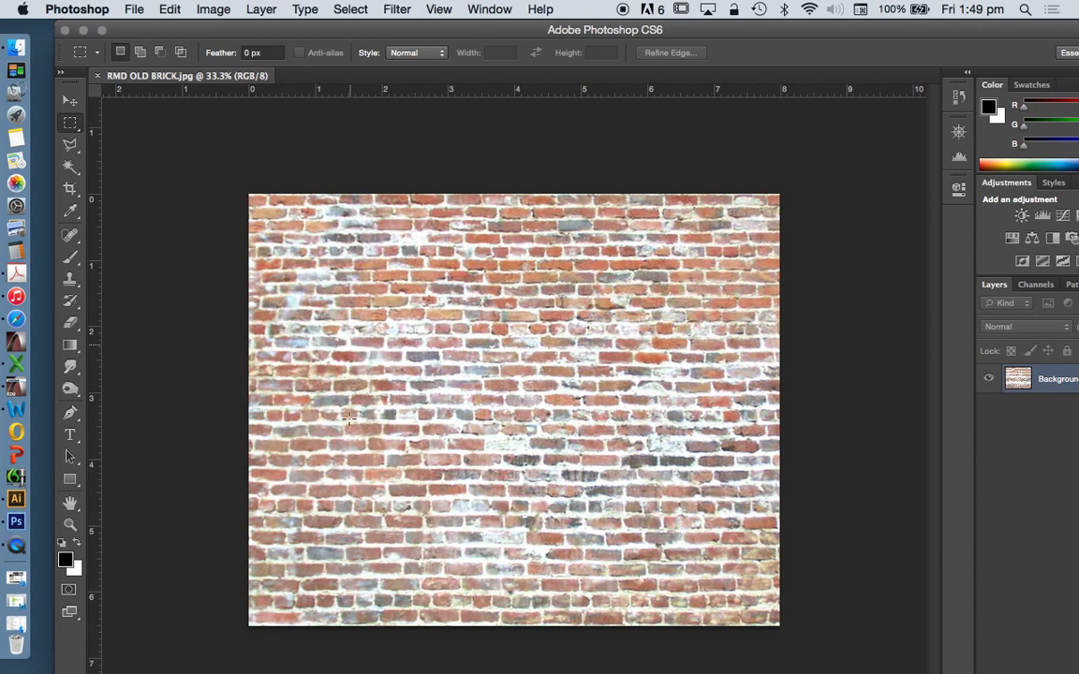
left_click(69, 526)
left_click(426, 373)
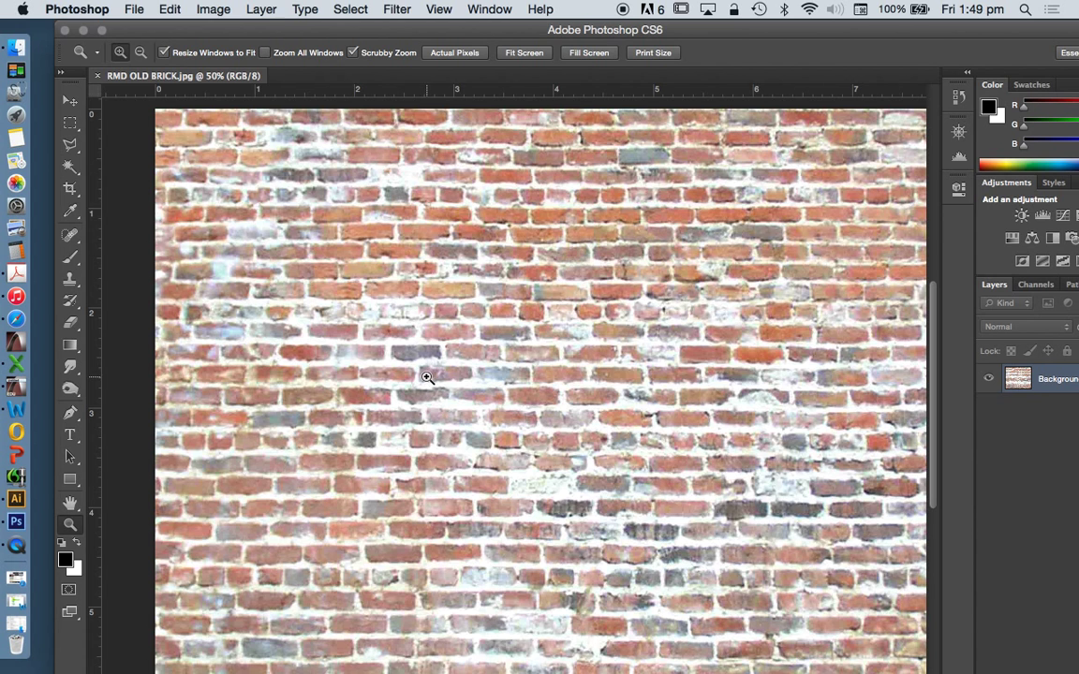
left_click(435, 388)
left_click(396, 395)
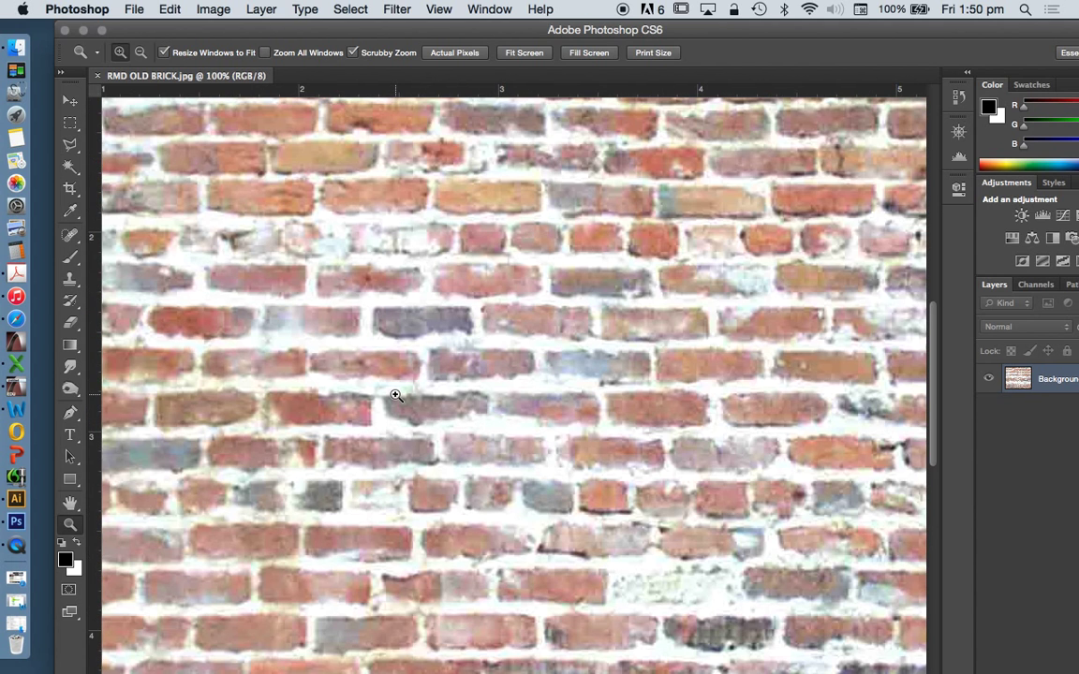
left_click(71, 505)
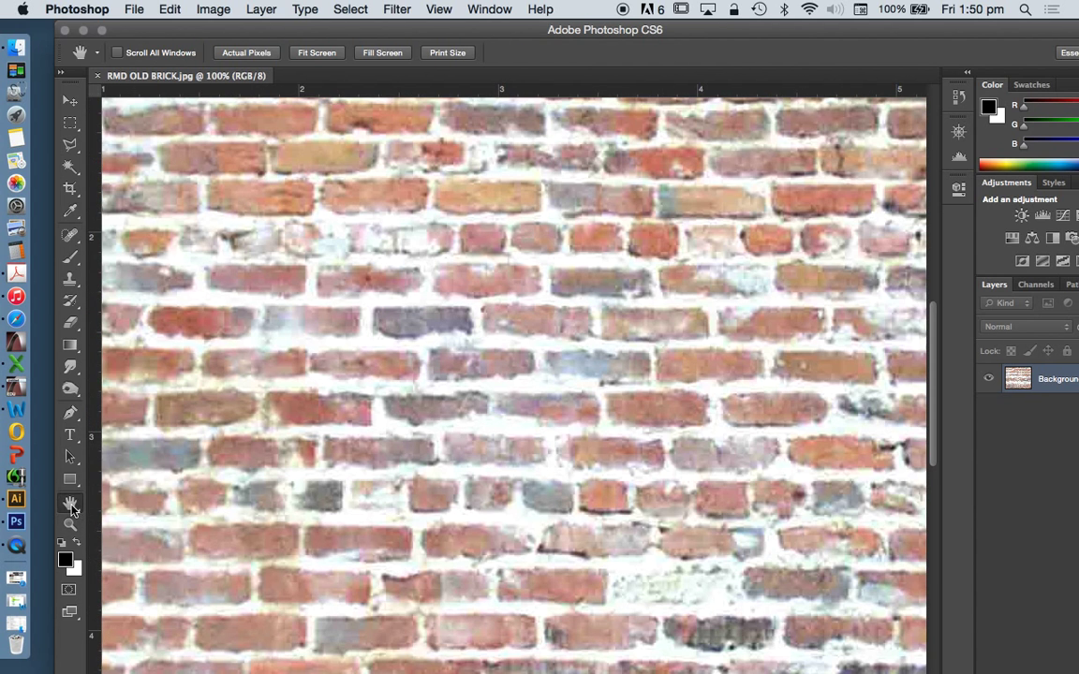
left_click_drag(349, 431, 395, 457)
Zoom out until the whole brick texture fits in the window
key("z")
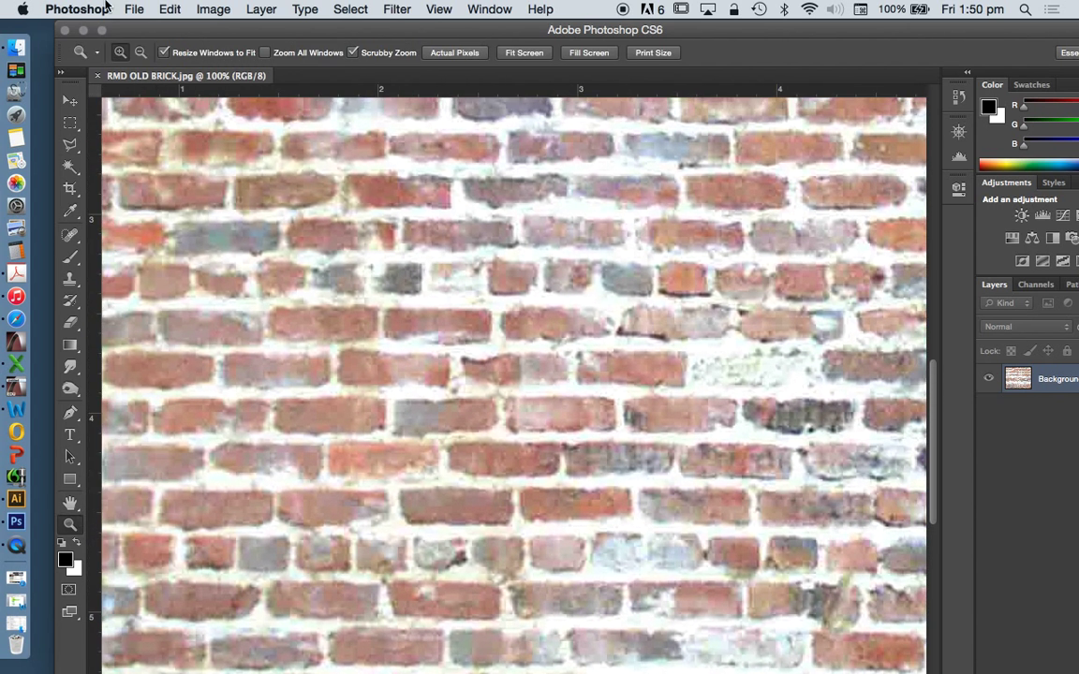
left_click(360, 278, "alt")
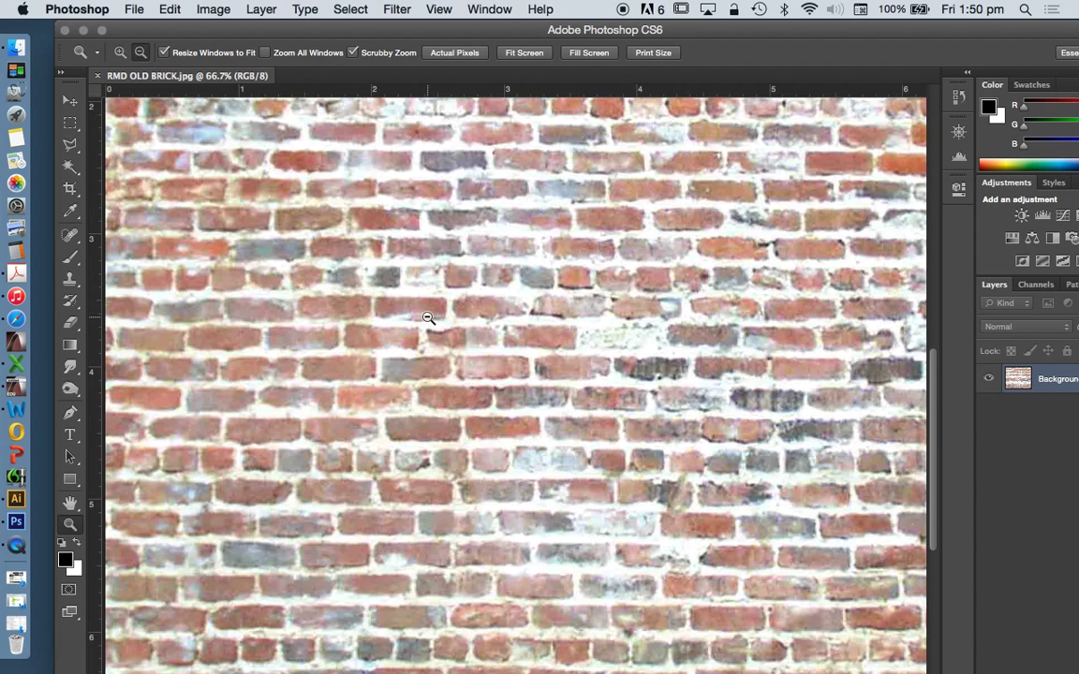
left_click(428, 319, "alt")
left_click(475, 297, "alt")
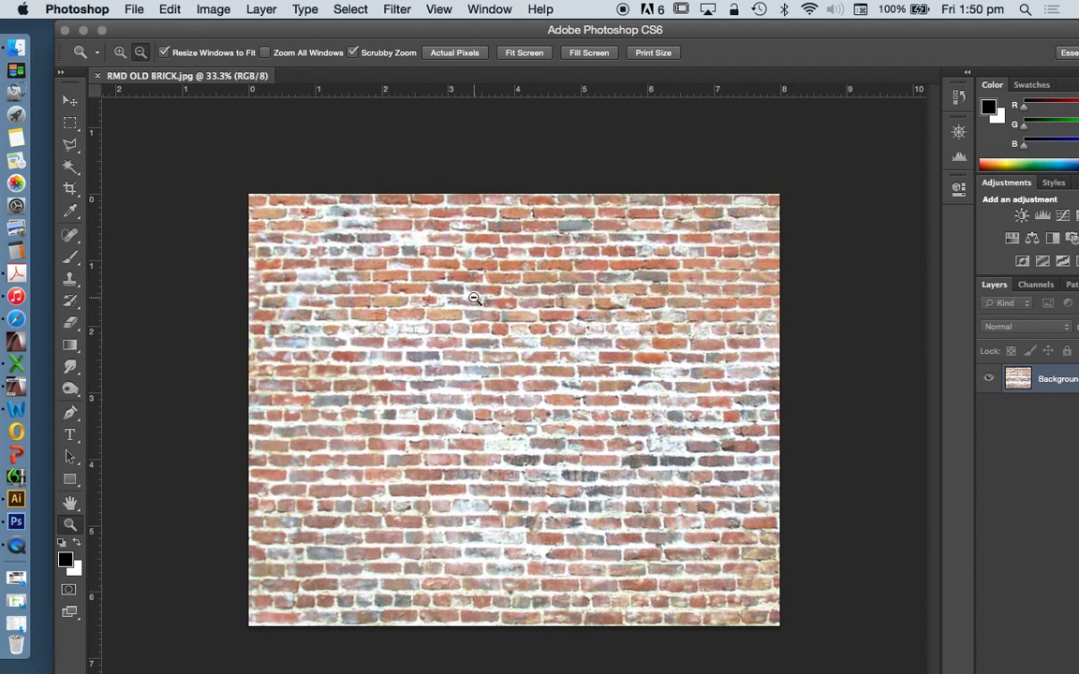
left_click(397, 10)
Apply Filter > Other > Offset with Wrap Around, Horizontal +982 px and Vertical +692 px
mouse_move(477, 397)
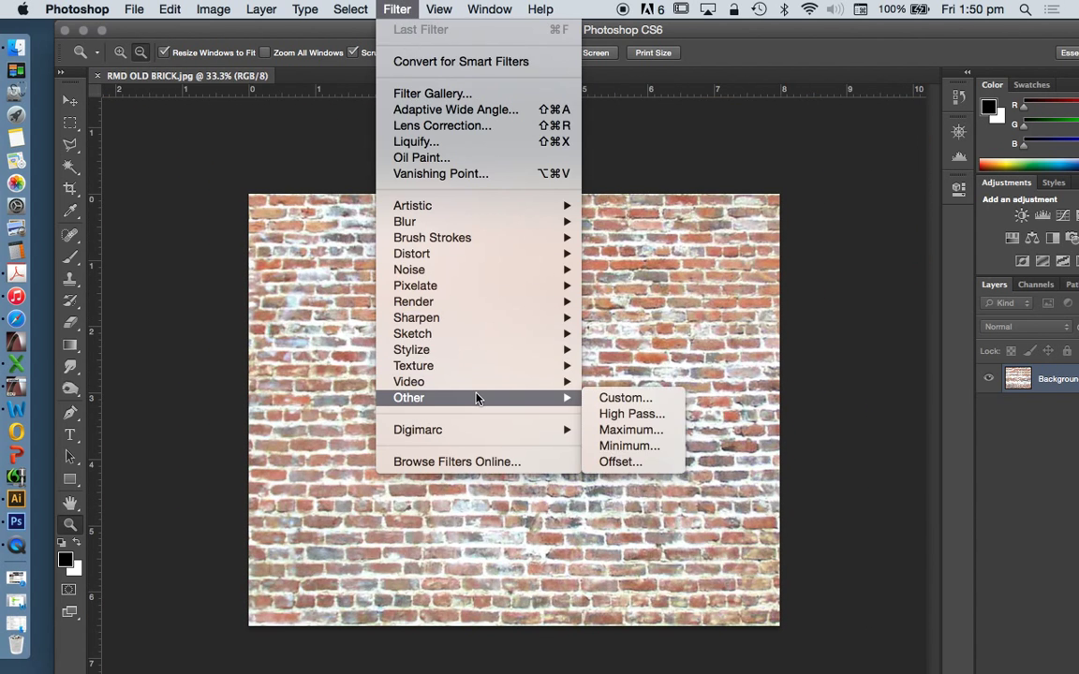
left_click(653, 467)
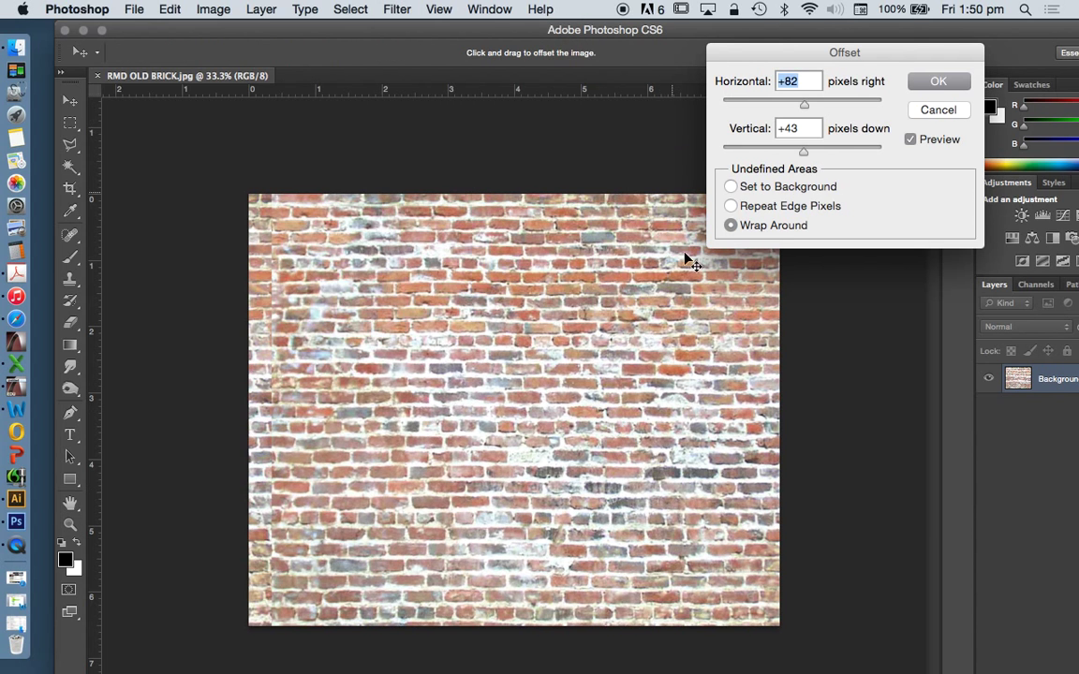
left_click_drag(791, 56, 738, 67)
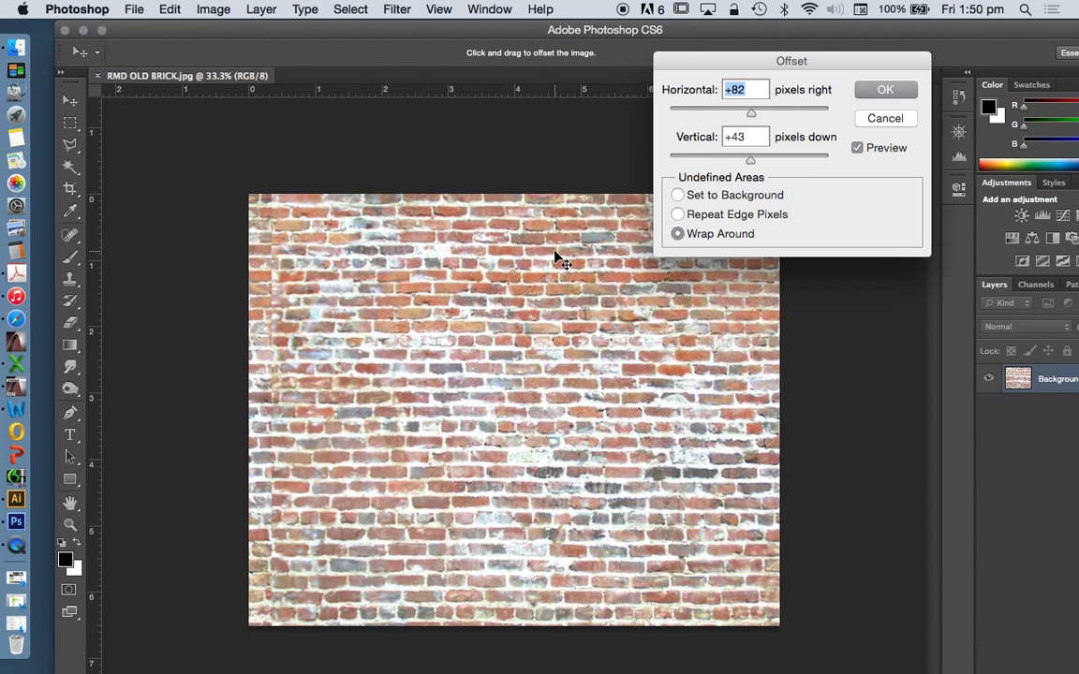
left_click_drag(751, 116, 772, 114)
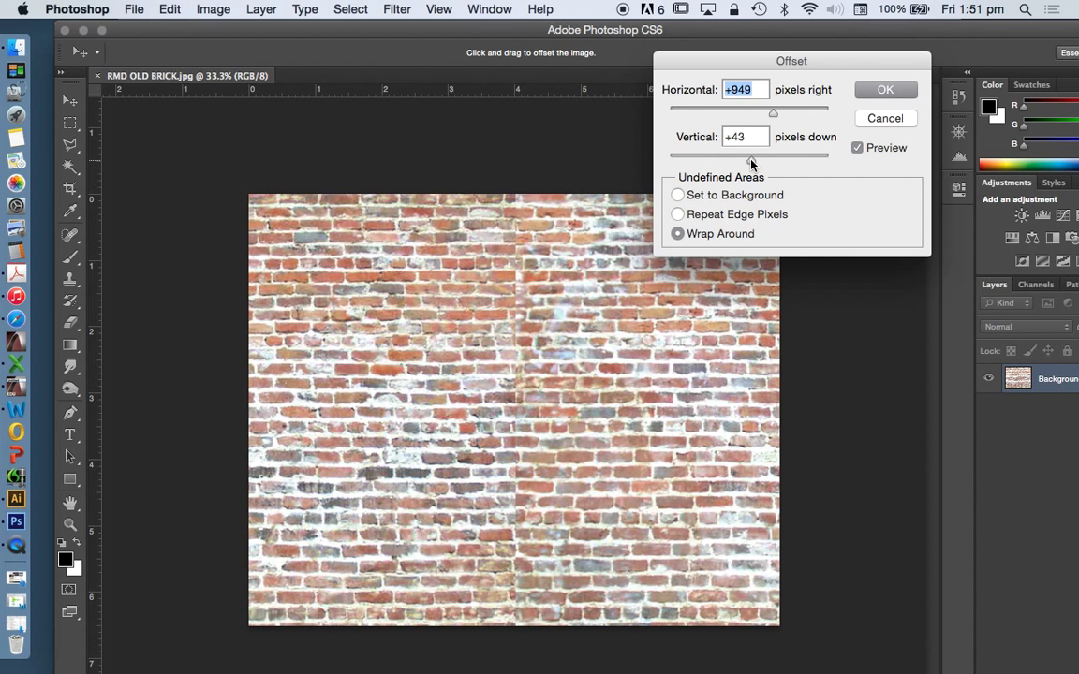
left_click_drag(750, 164, 796, 163)
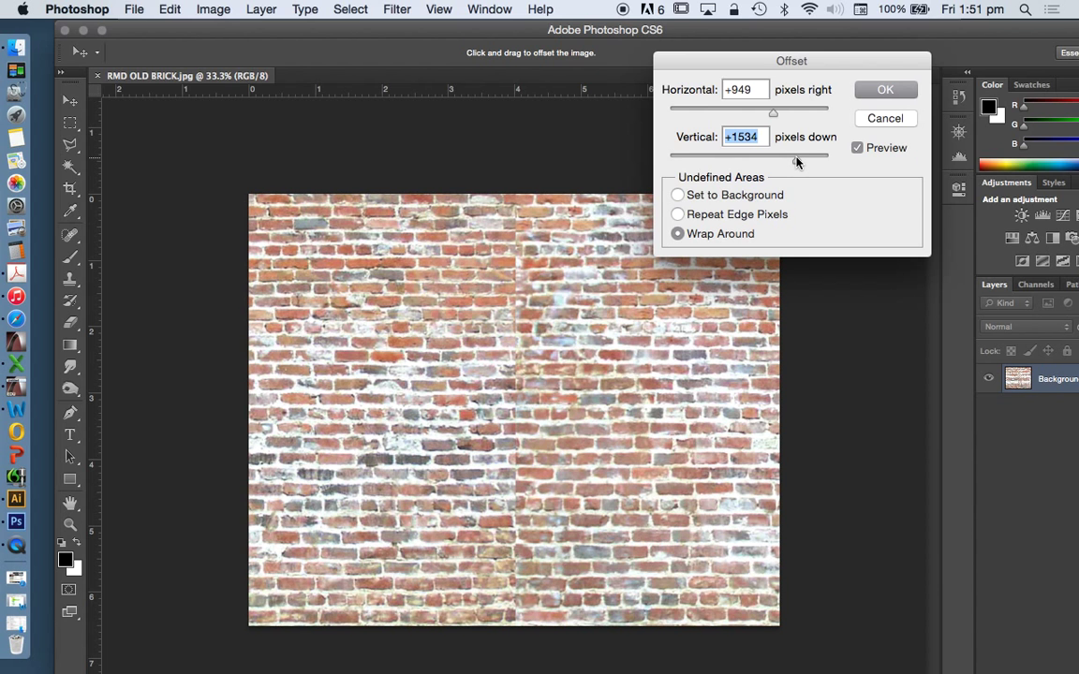
left_click_drag(791, 162, 769, 163)
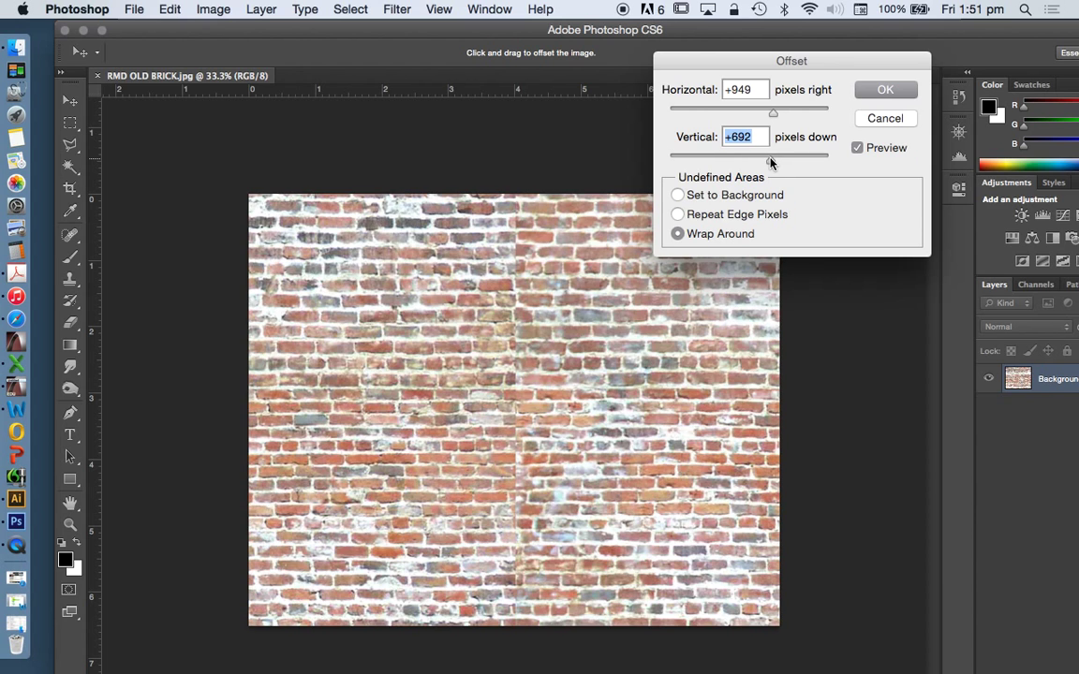
left_click_drag(771, 115, 774, 115)
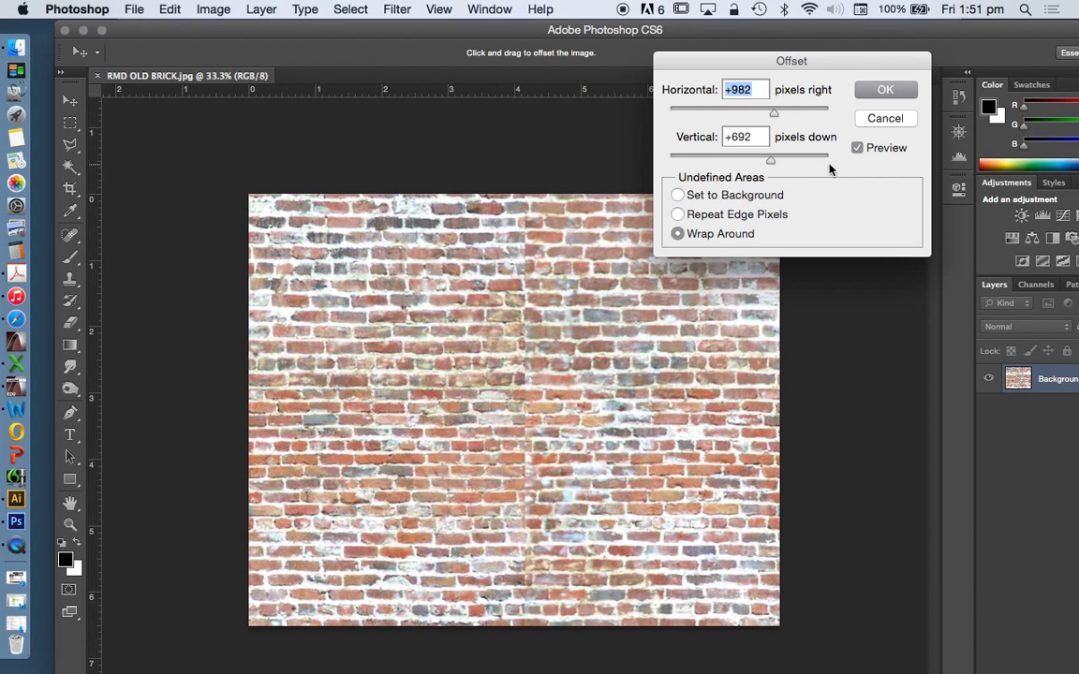
left_click(886, 91)
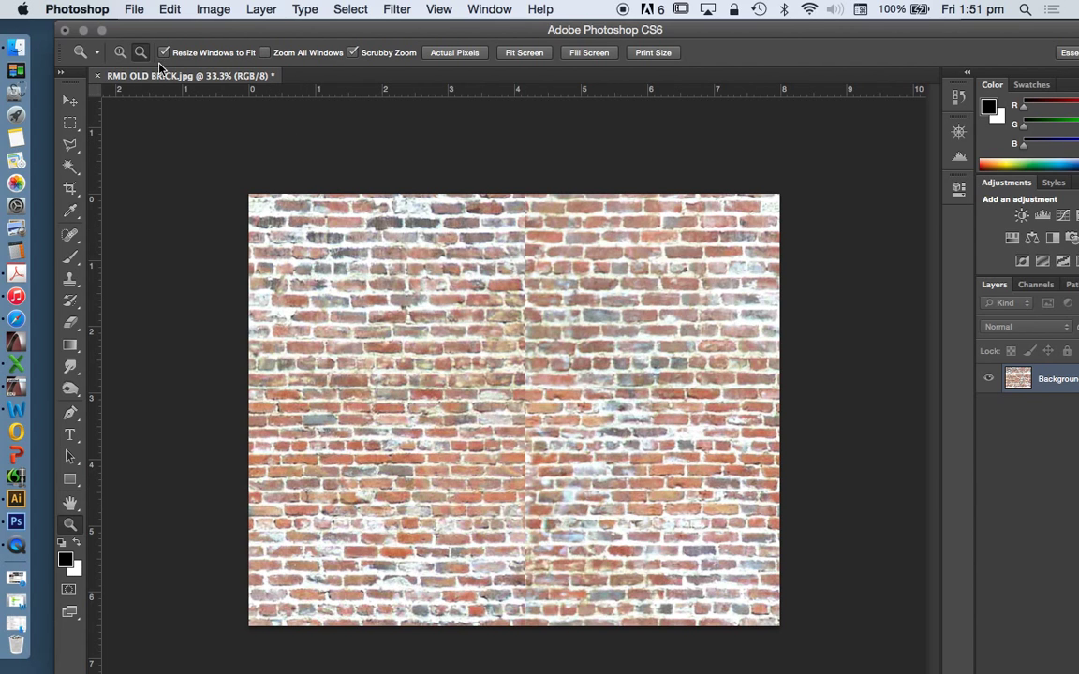
Copy the image onto a new Layer 1 and hide the Background layer
left_click(119, 53)
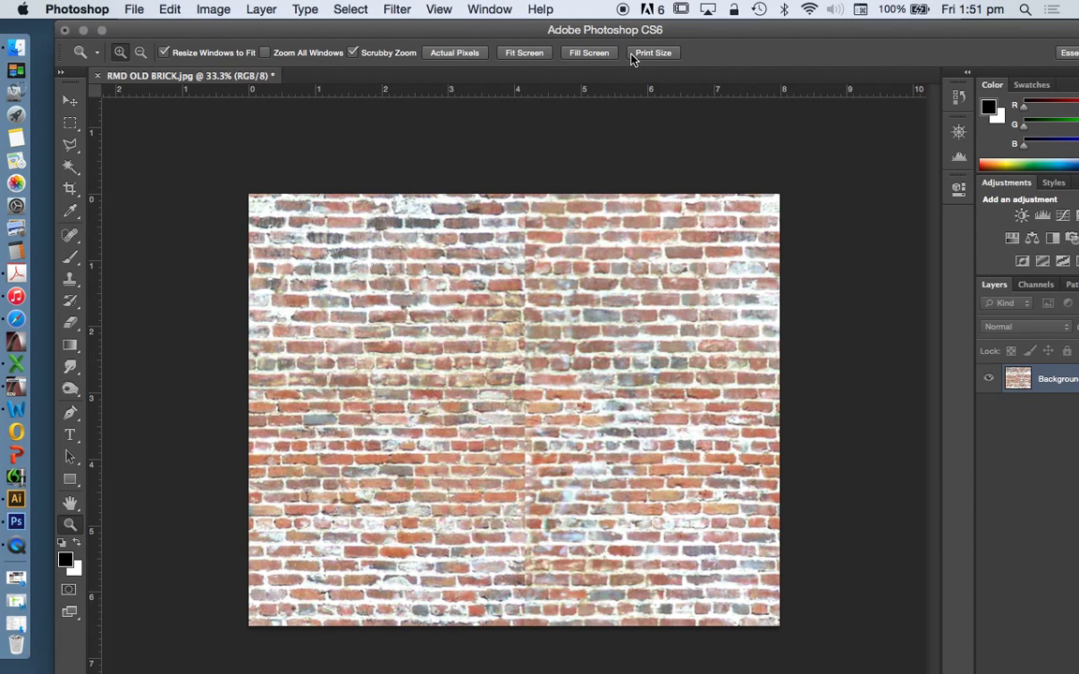
left_click(258, 11)
mouse_move(269, 29)
left_click(562, 113)
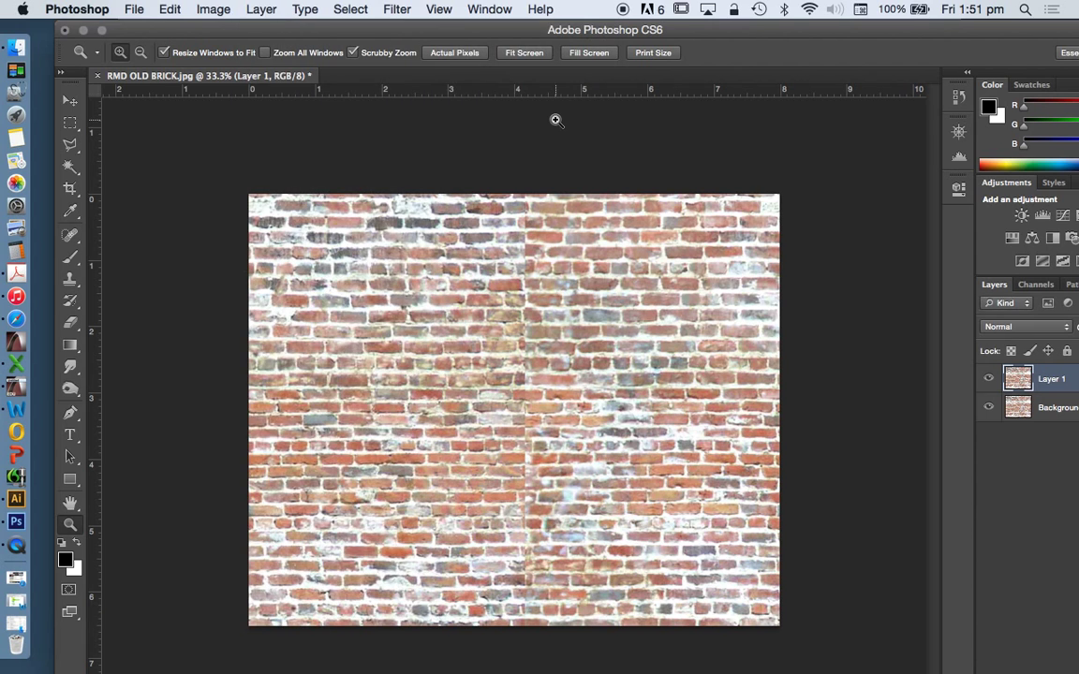
left_click(989, 409)
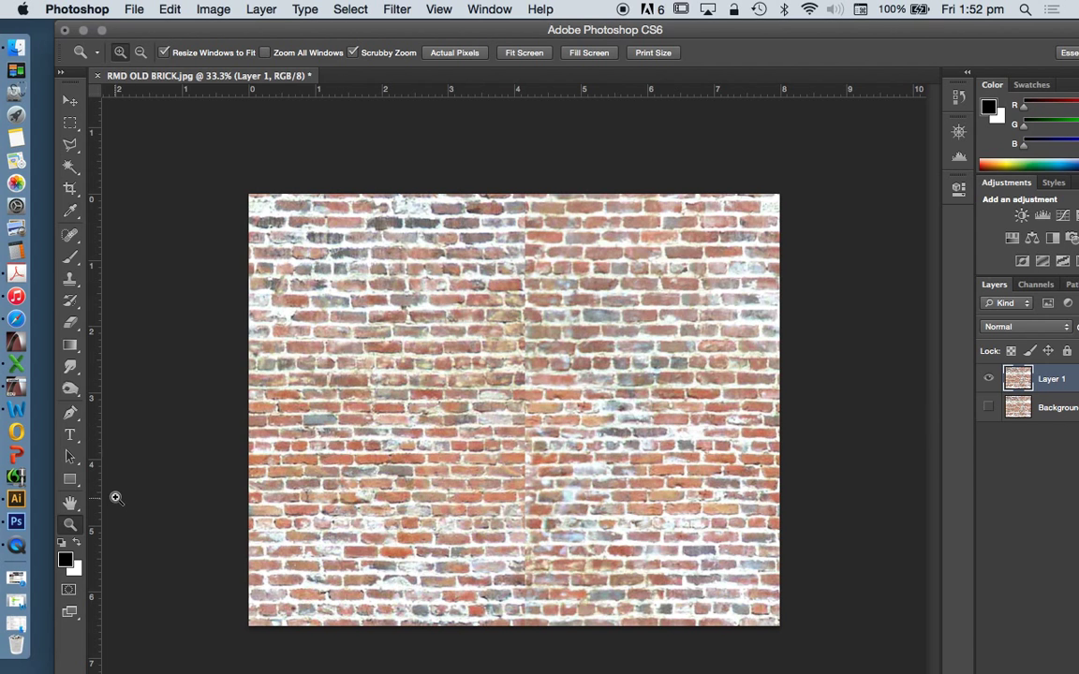
Zoom in to 100% on the central seam of the brick texture
left_click(527, 225)
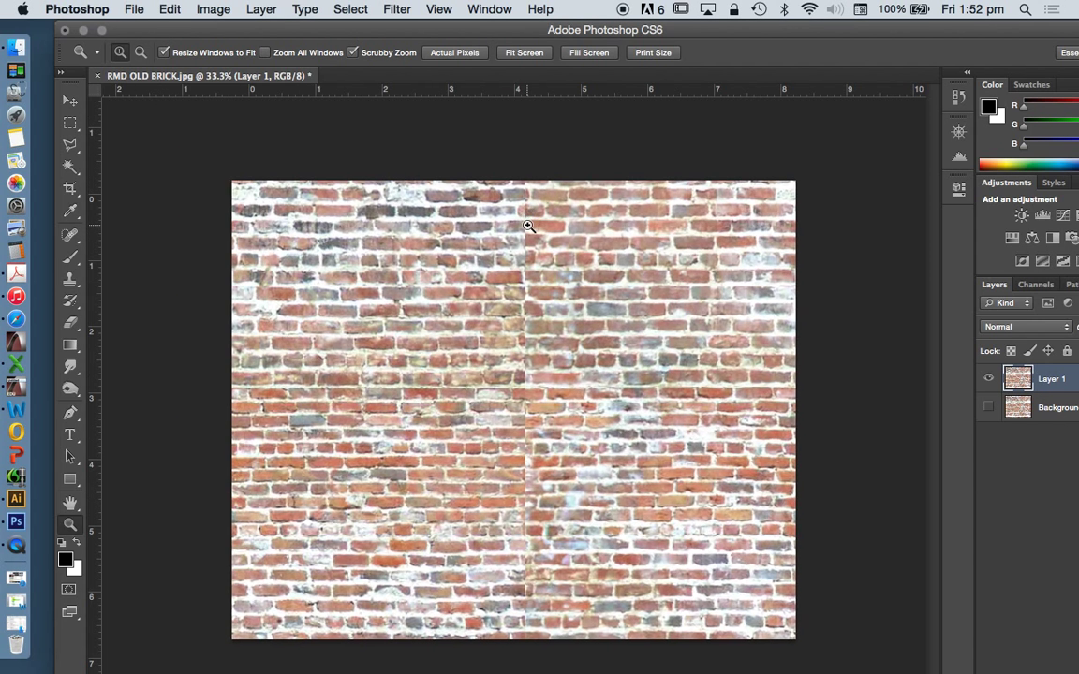
left_click(524, 225)
left_click(520, 211)
left_click(511, 191)
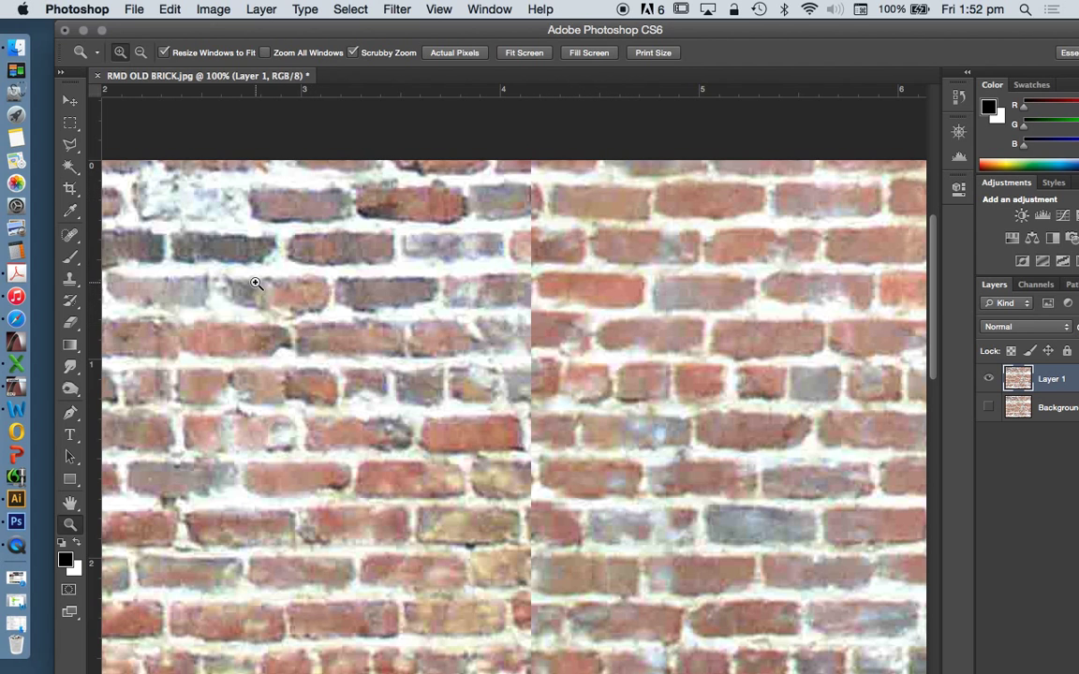
left_click(69, 237)
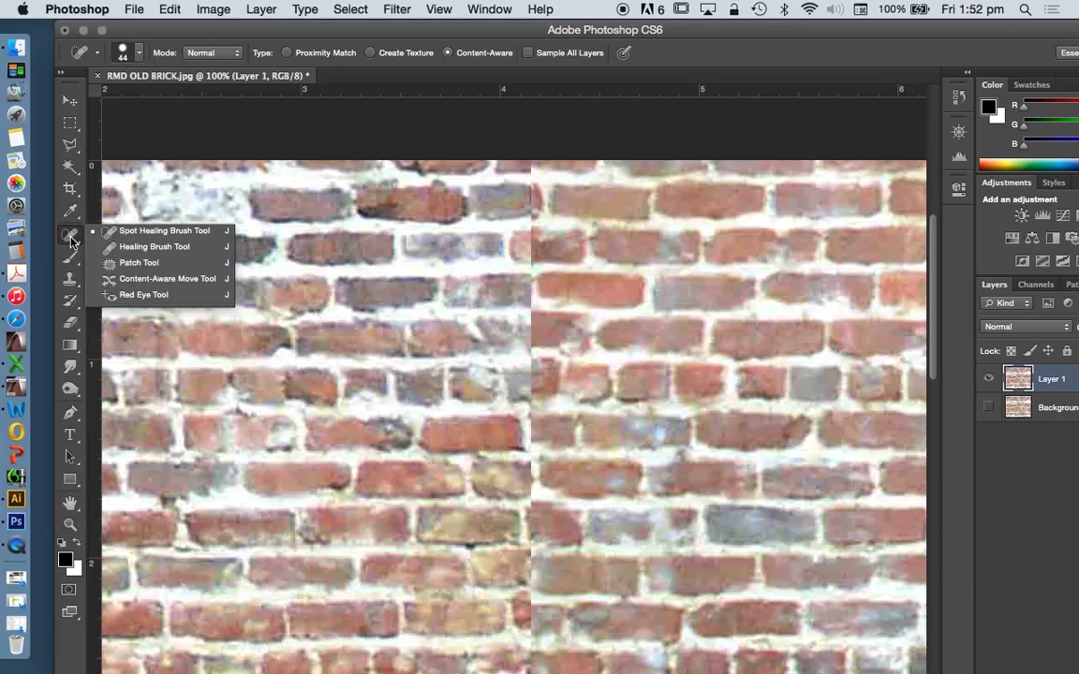
Set the Spot Healing Brush to 108 px Content-Aware and heal the top of the vertical seam
left_click(174, 233)
left_click(138, 54)
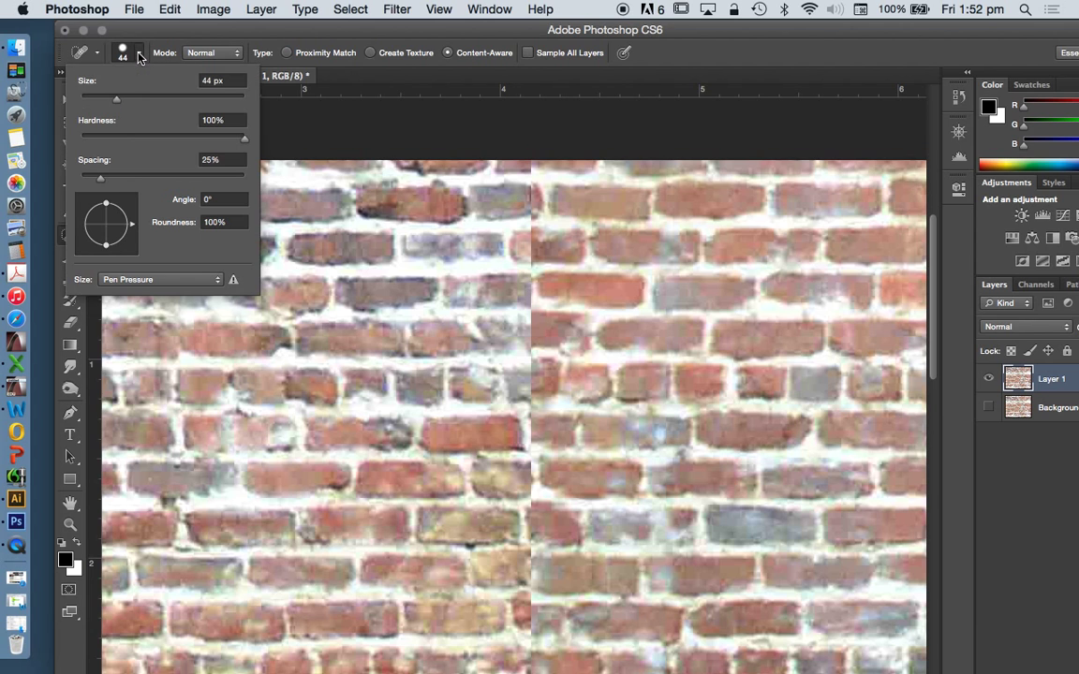
mouse_move(89, 80)
left_mouse_down()
mouse_move(132, 85)
mouse_move(485, 238)
left_mouse_up()
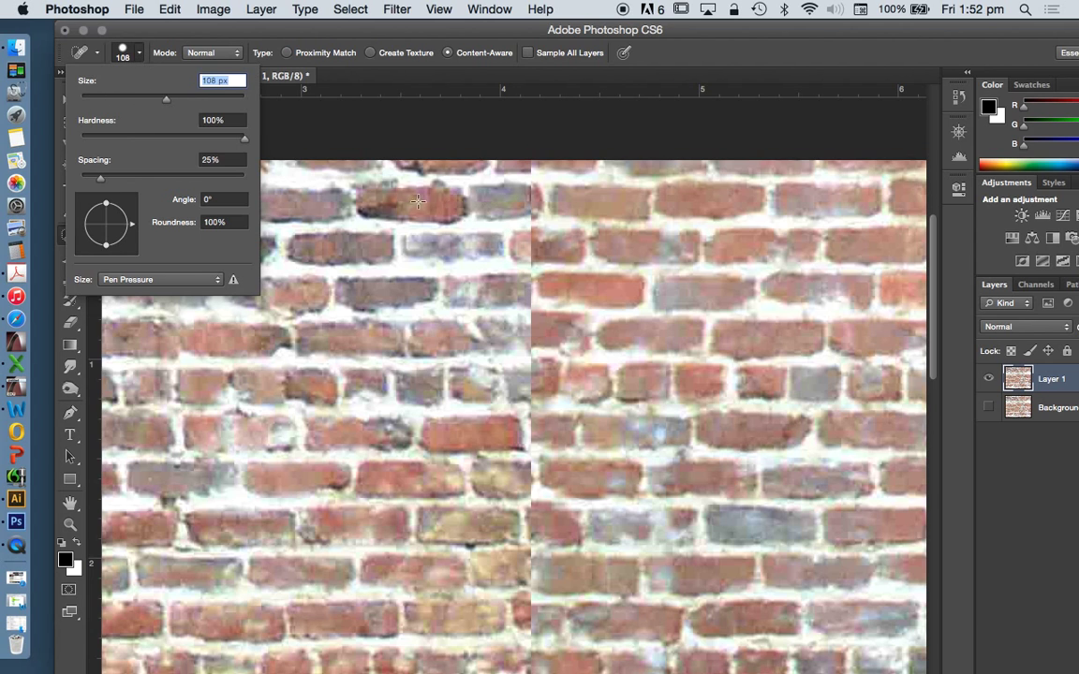
mouse_move(523, 197)
left_mouse_down()
mouse_move(536, 268)
mouse_move(547, 152)
mouse_move(518, 269)
mouse_move(528, 353)
mouse_move(516, 614)
mouse_move(521, 260)
mouse_move(538, 385)
mouse_move(527, 638)
mouse_move(544, 383)
mouse_move(542, 417)
mouse_move(536, 323)
left_mouse_up()
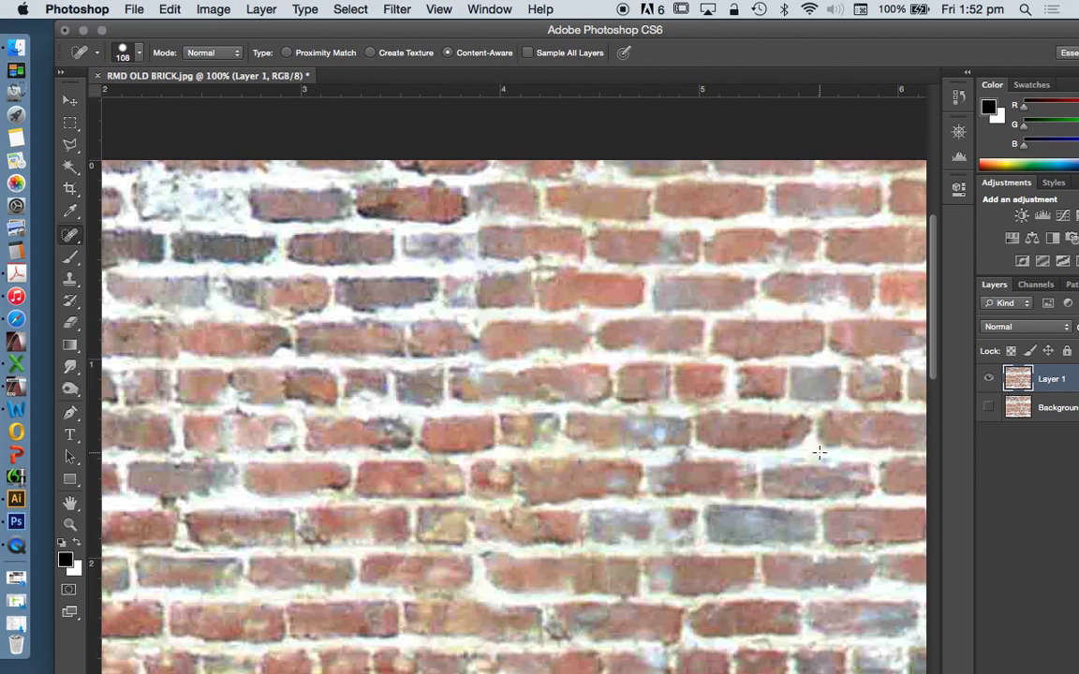
scroll(737, 418, "down", 5)
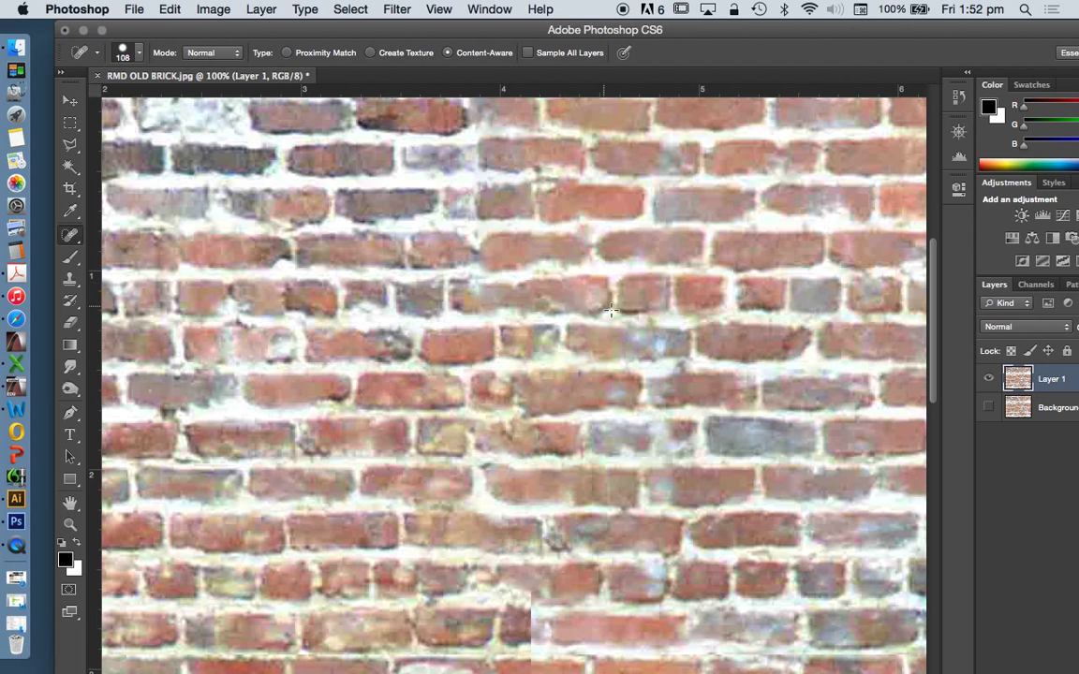
scroll(610, 310, "up", 3)
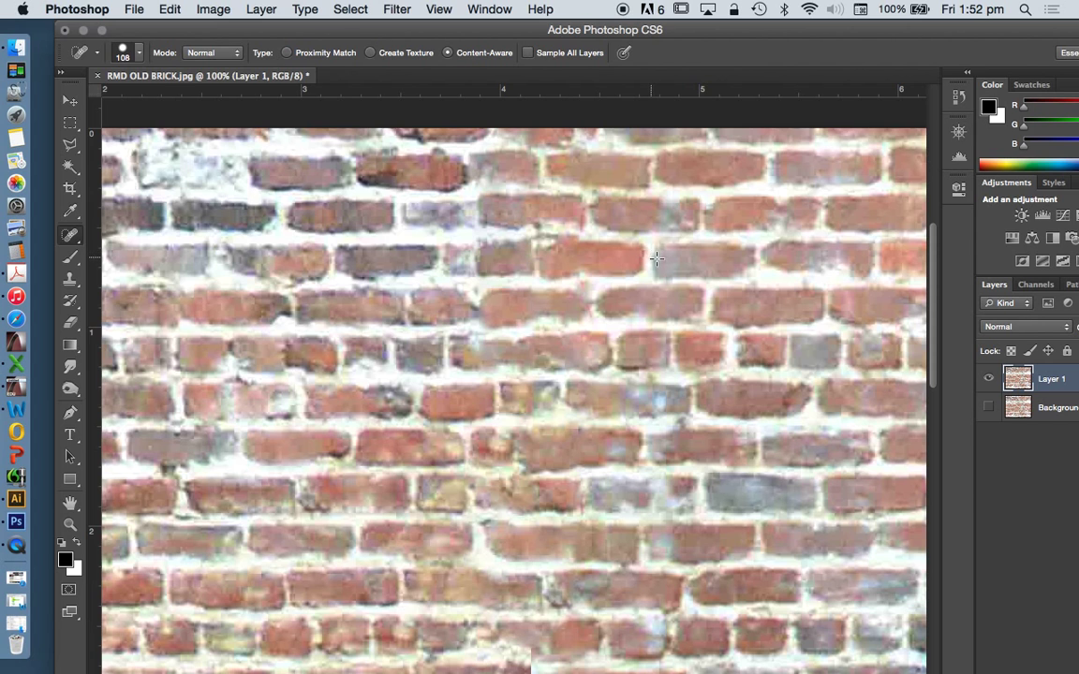
scroll(593, 233, "down", 3)
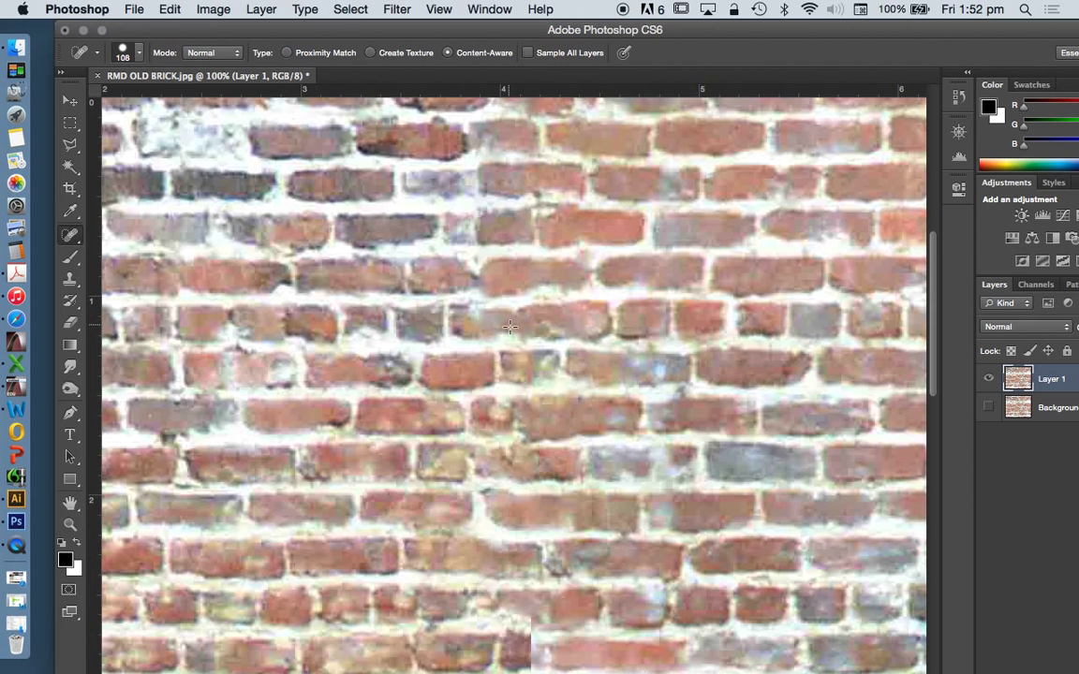
scroll(574, 309, "down", 5)
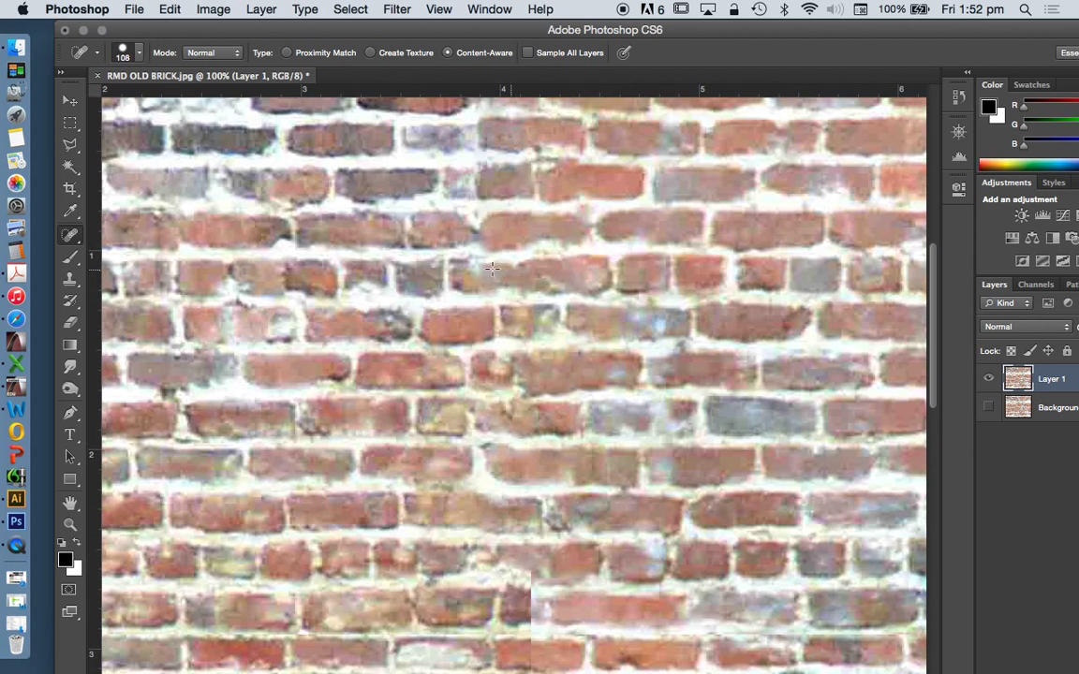
scroll(541, 410, "down", 12)
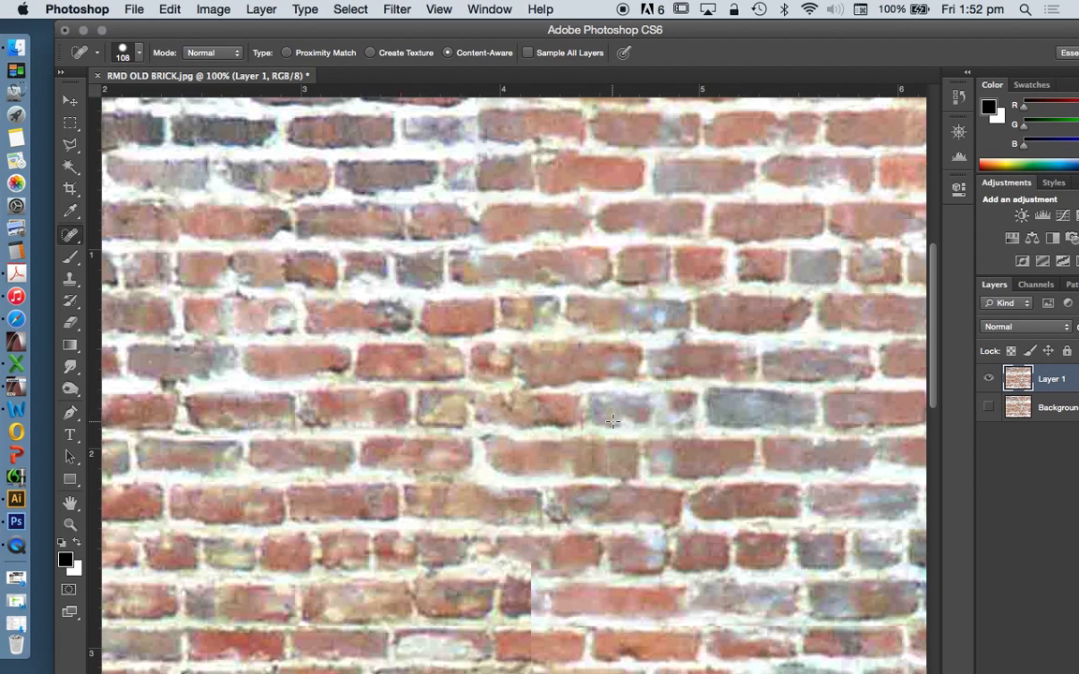
scroll(524, 352, "down", 20)
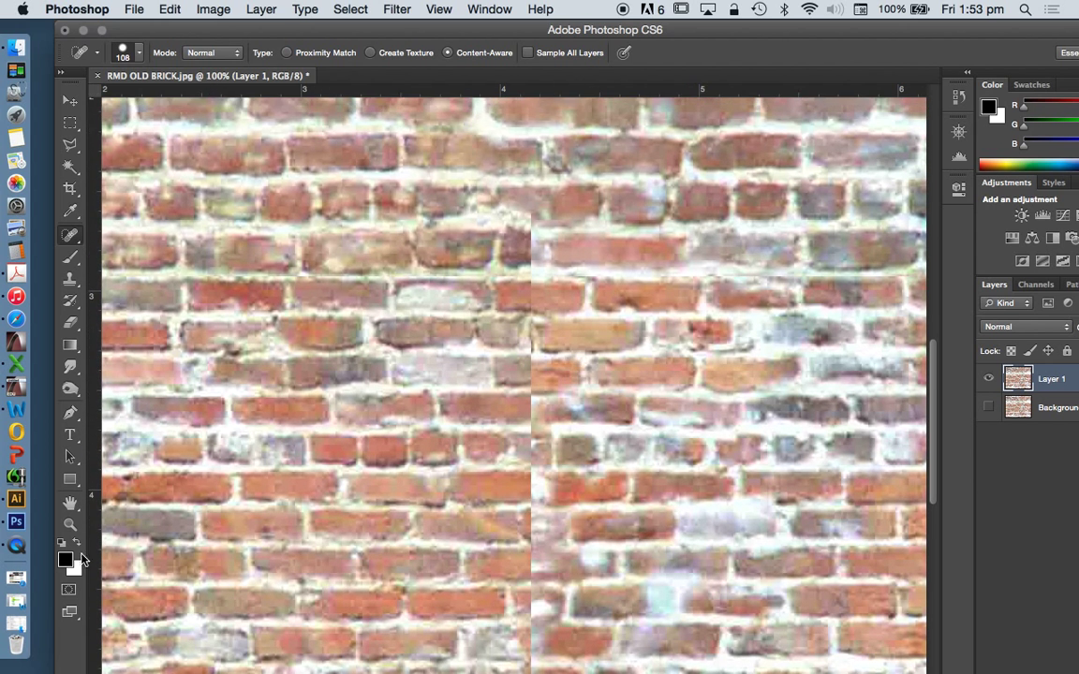
Zoom out to the whole texture and heal the seam from mid-image to the bottom
left_click(70, 524)
left_click(140, 53)
left_click(402, 274)
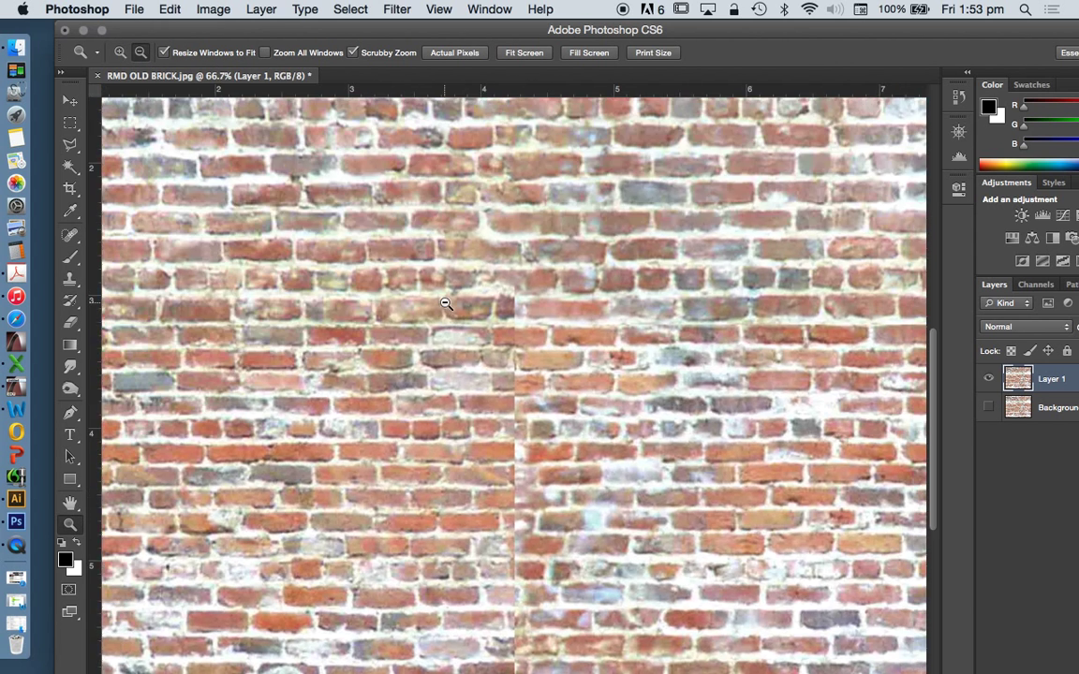
left_click(452, 291)
left_click(506, 256)
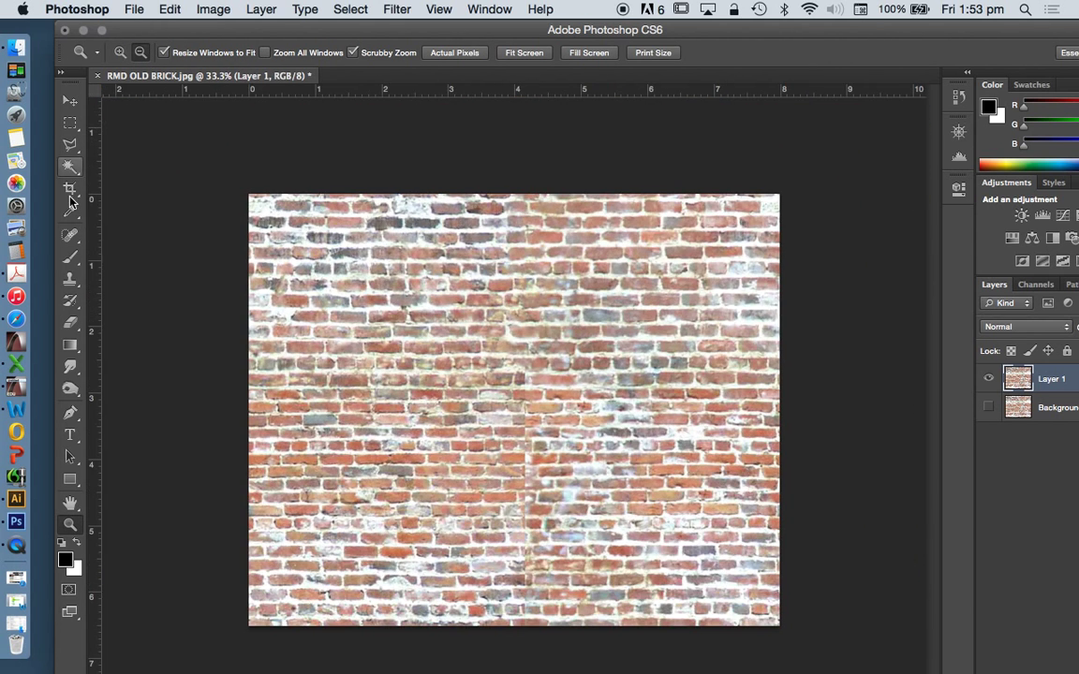
key("b")
left_click(72, 237)
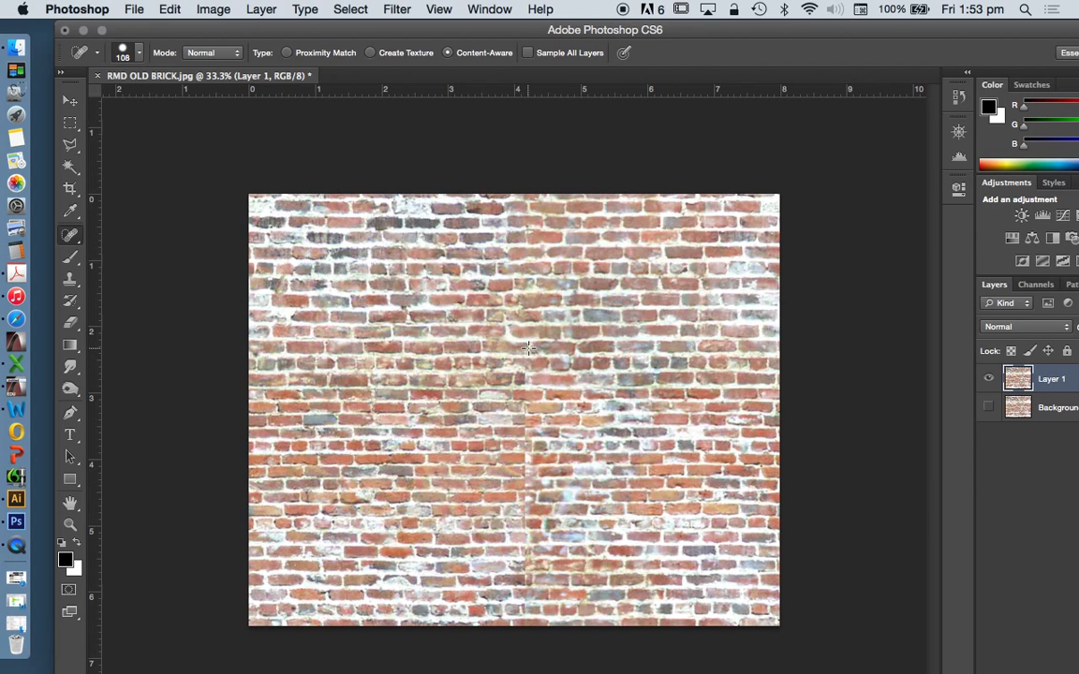
left_click_drag(528, 348, 518, 622)
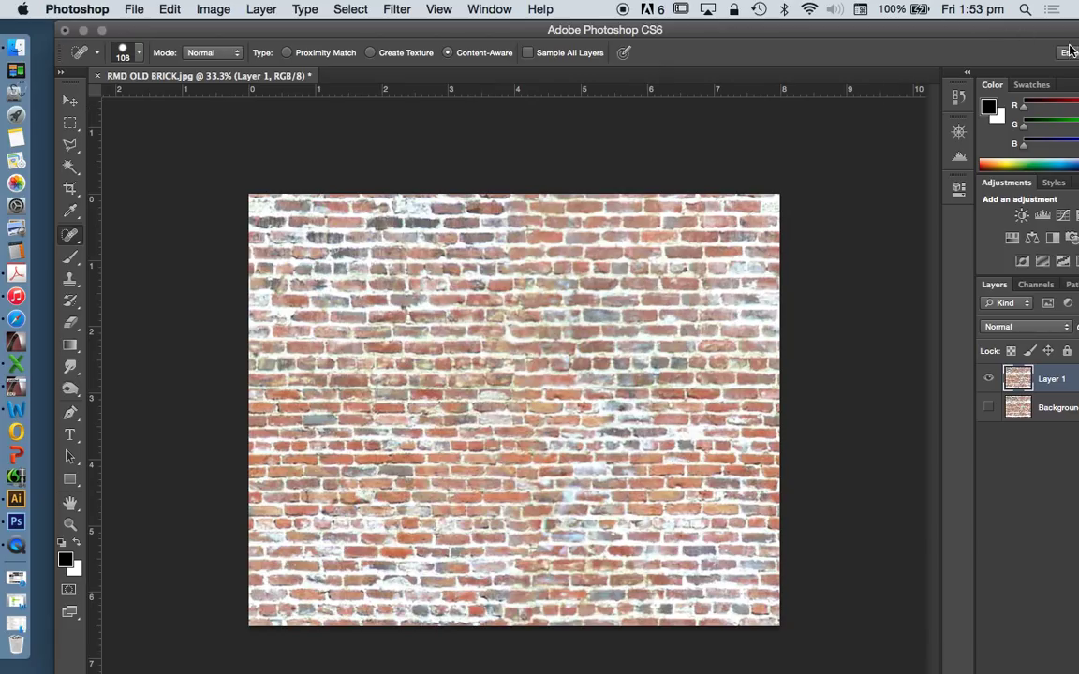
Undo the last two healing strokes and zoom to 66.7% on the central seam
key("super+z")
key("super+z")
key("super+z")
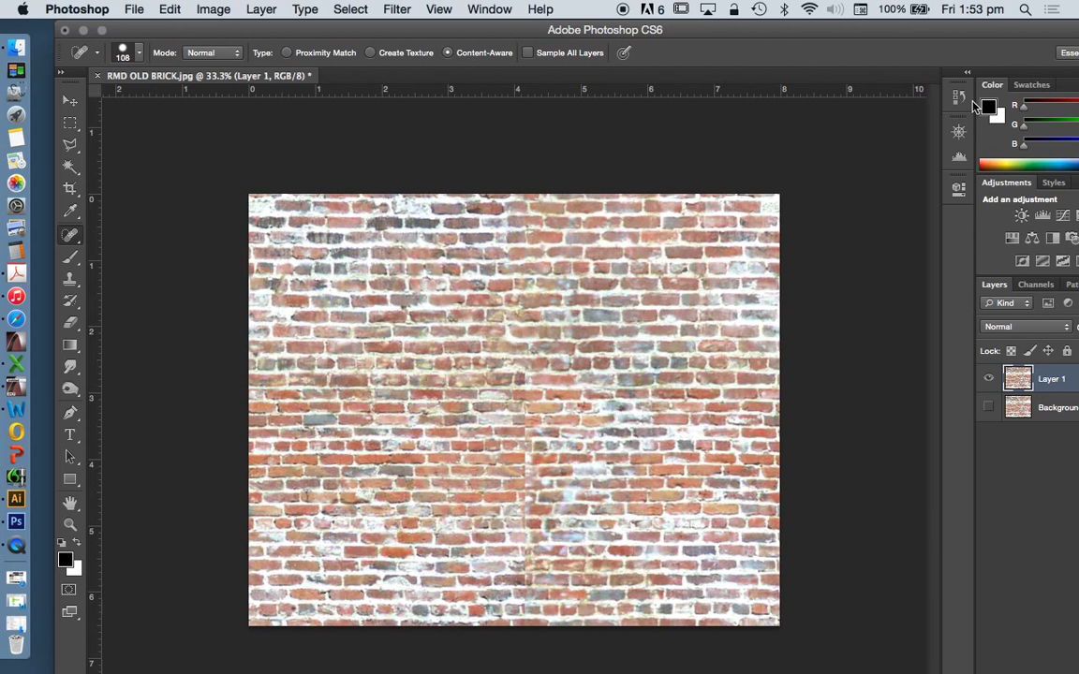
key("super+z")
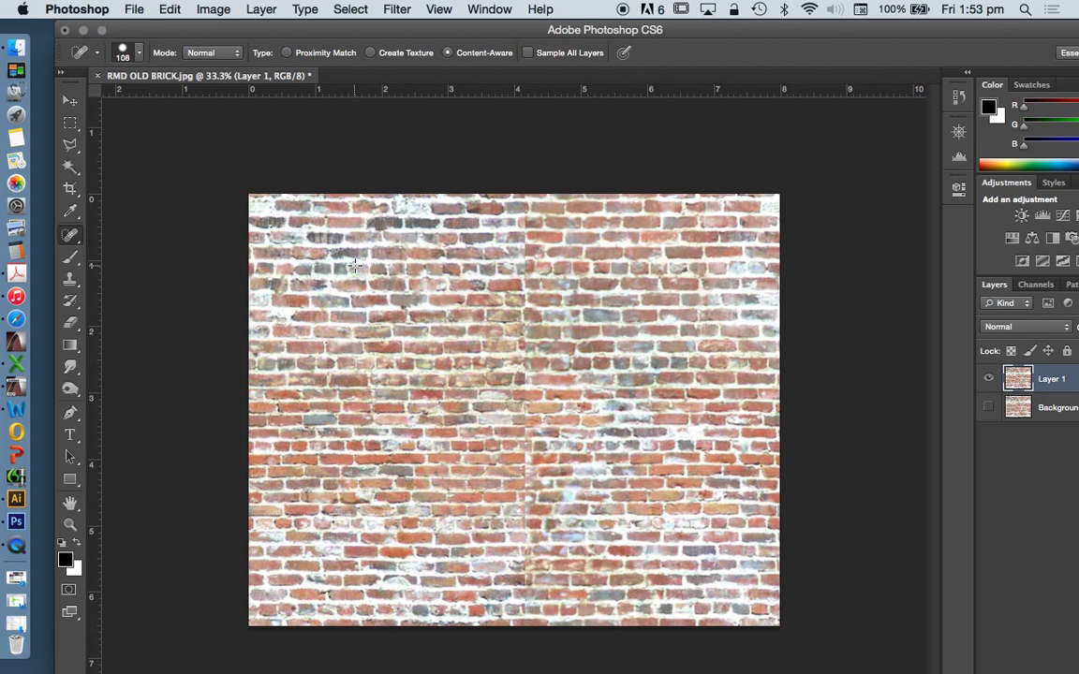
left_click(69, 524)
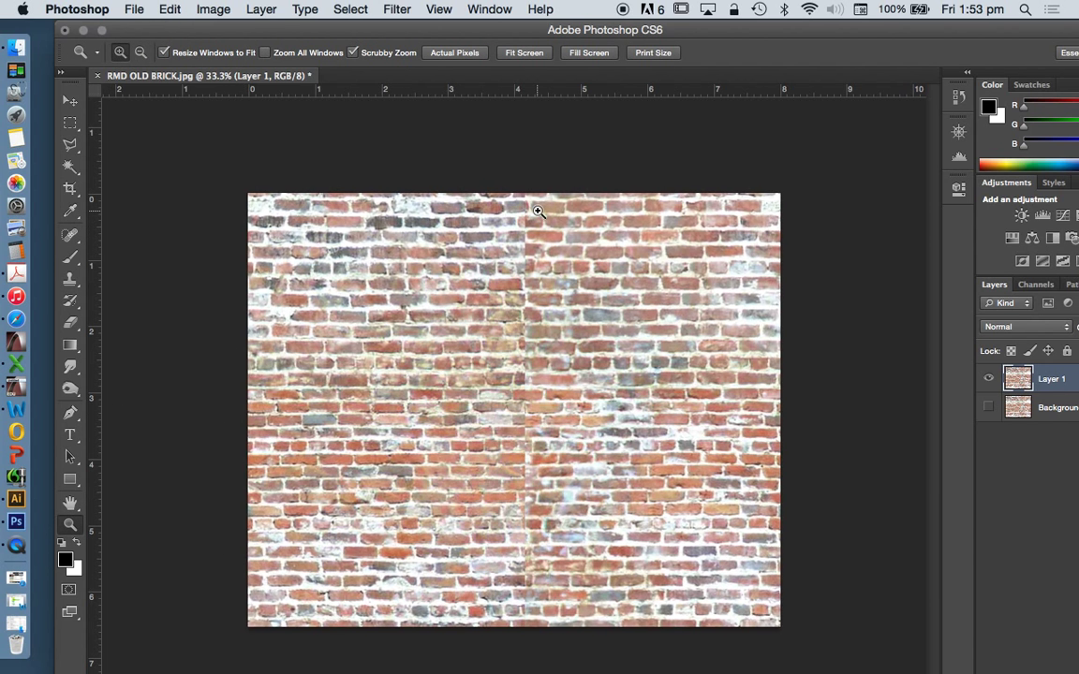
left_click(482, 195)
left_click(519, 217)
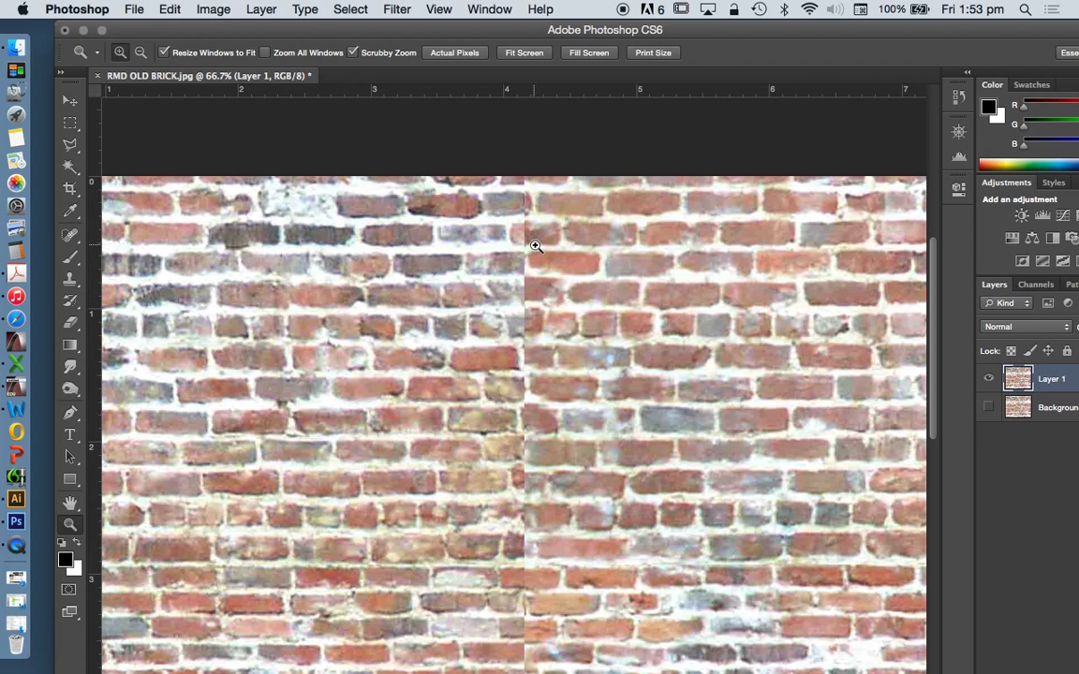
scroll(546, 281, "down", 2)
scroll(546, 268, "down", 3)
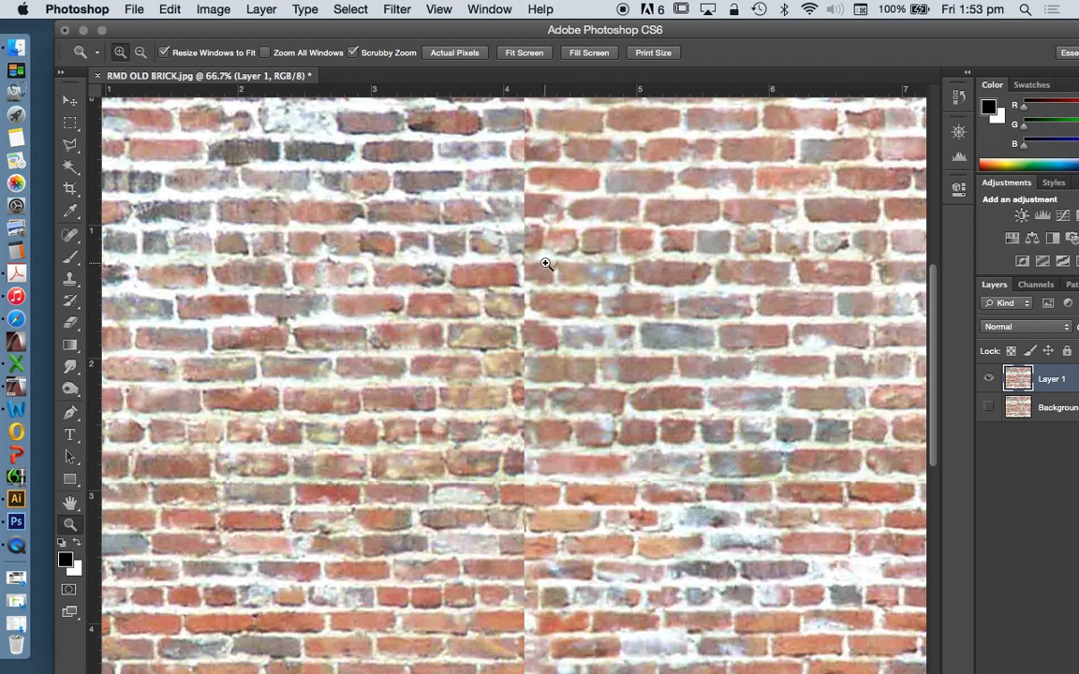
scroll(412, 225, "down", 5)
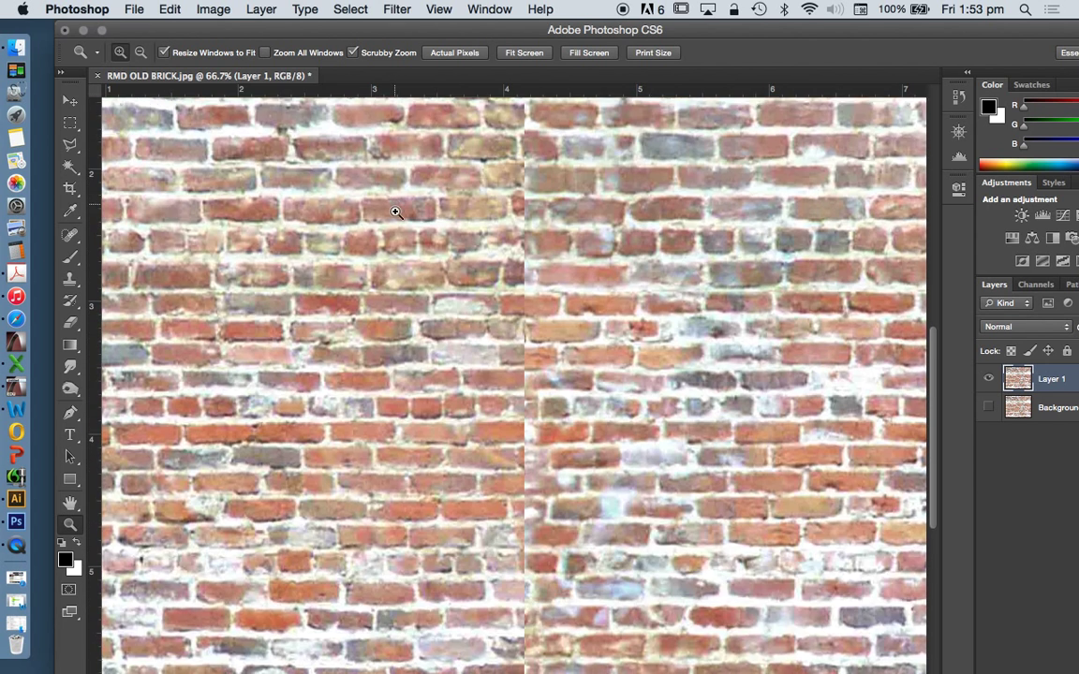
scroll(426, 245, "down", 1)
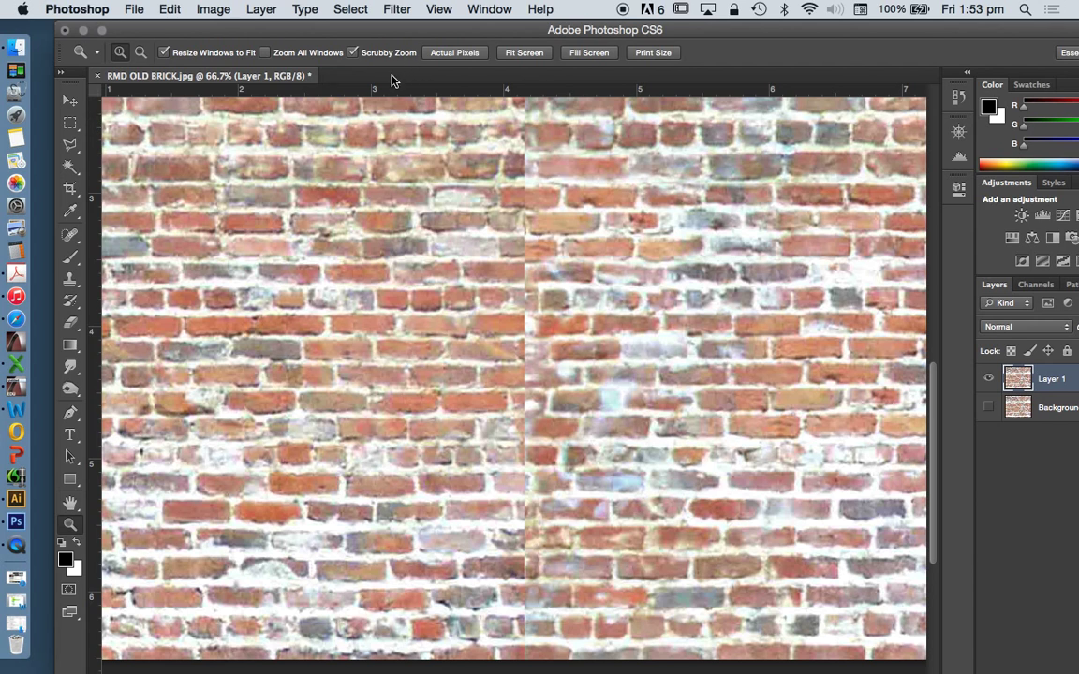
Toggle the rulers off and on, then drag a vertical guide to about 3.3 cm
left_click(439, 9)
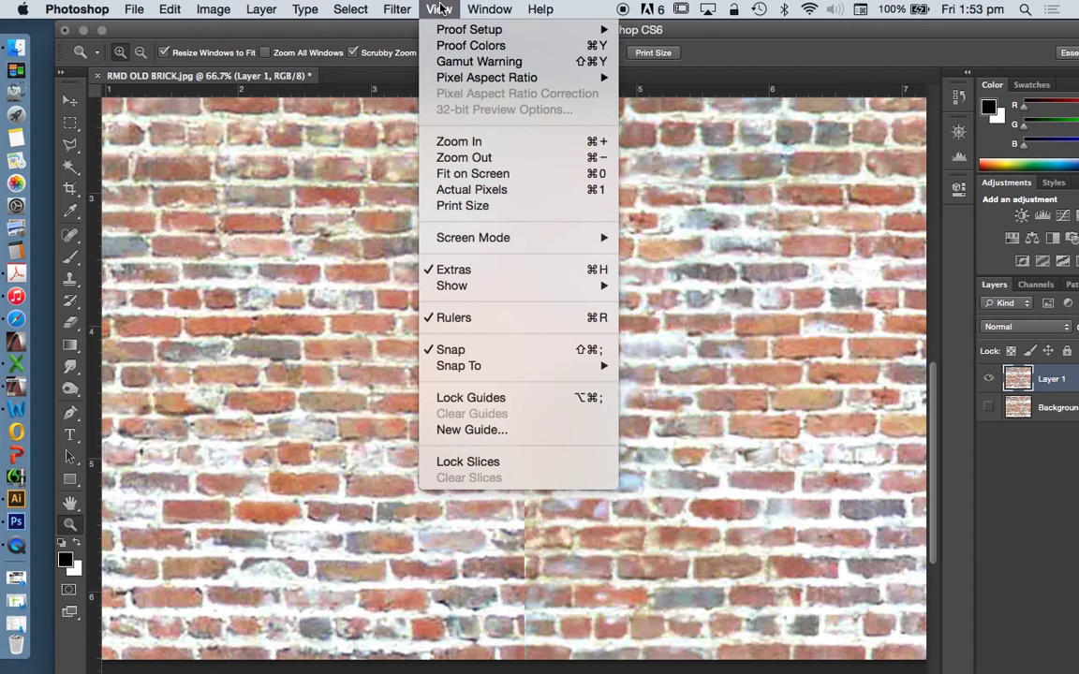
left_click(441, 318)
left_click(439, 8)
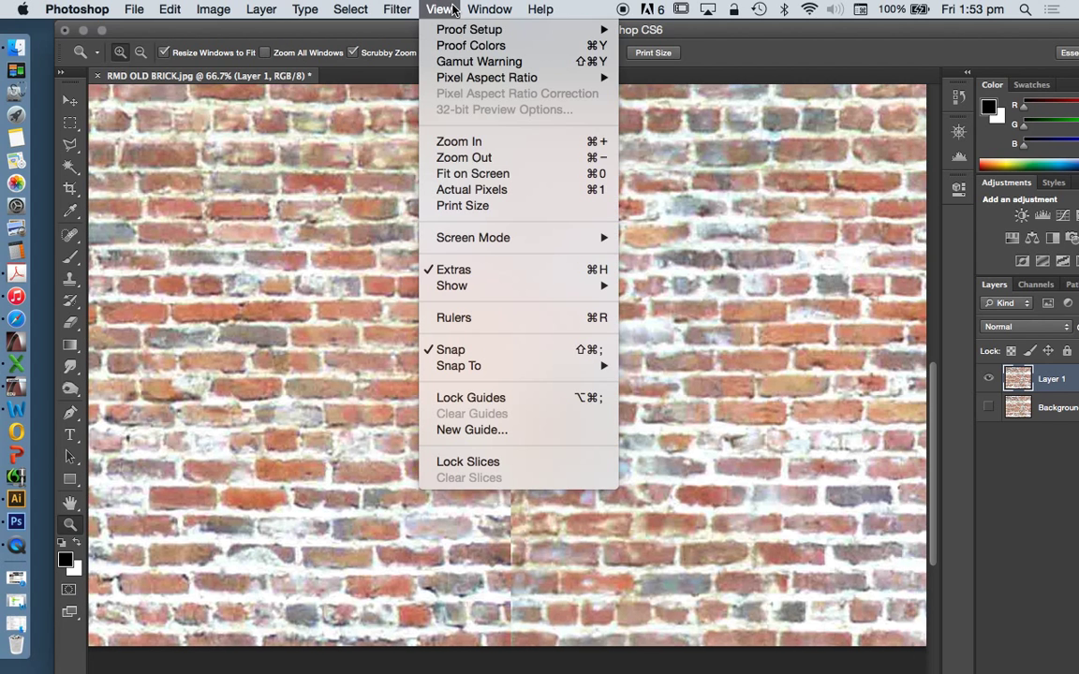
left_click(497, 319)
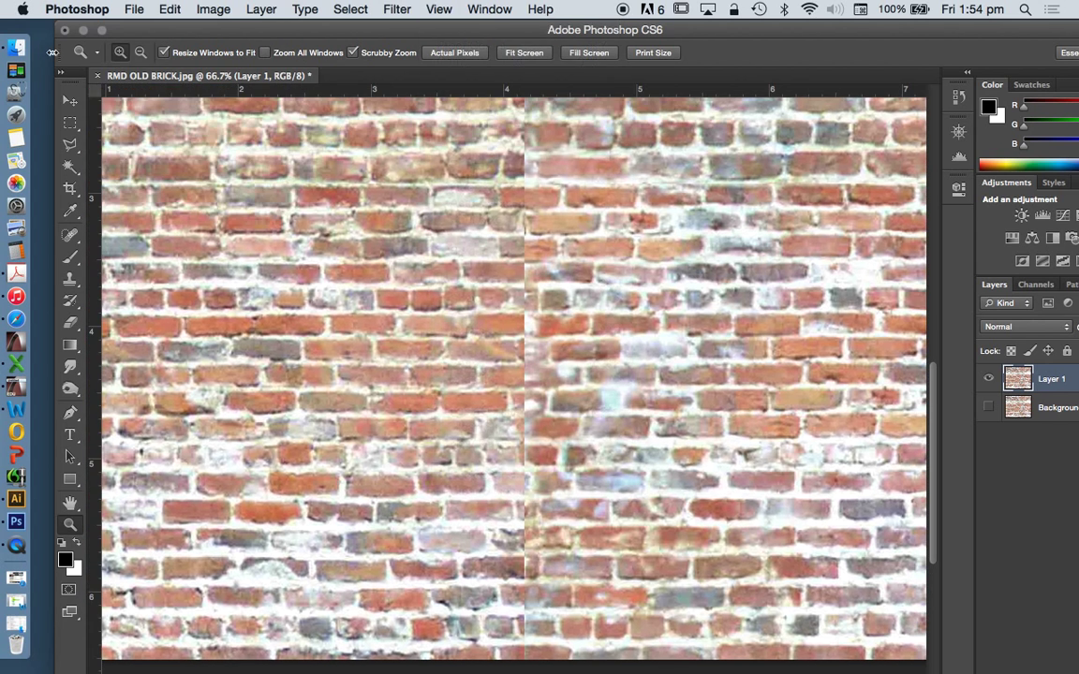
left_click(71, 101)
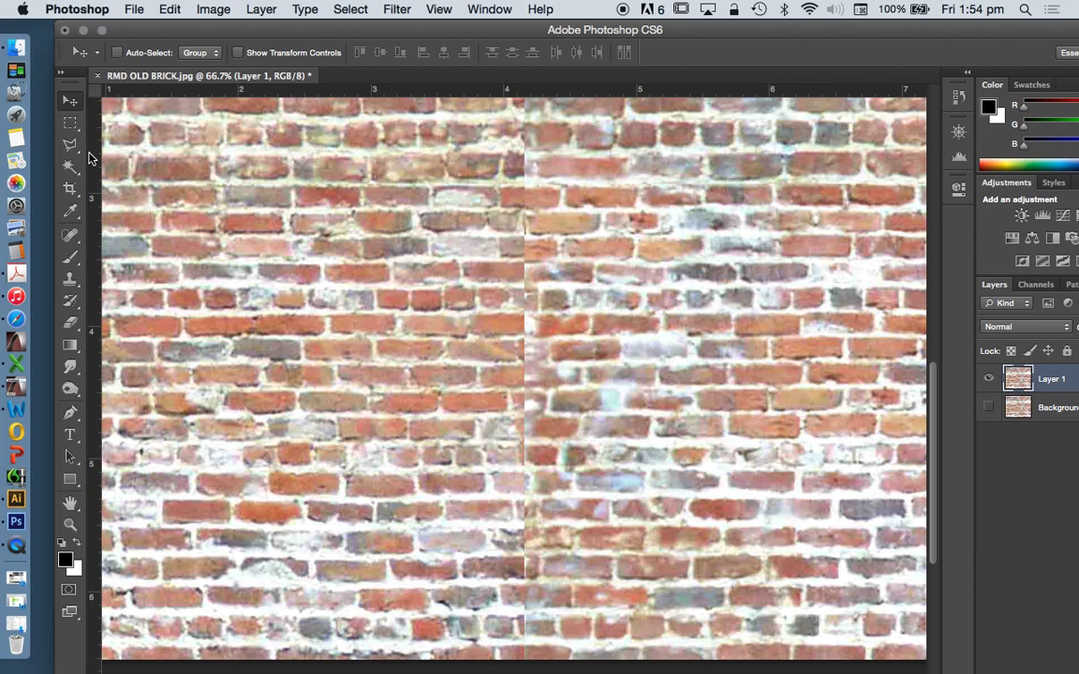
left_click_drag(91, 160, 409, 177)
Scroll the view up and down over the brick texture around its central seam
scroll(410, 446, "down", 2)
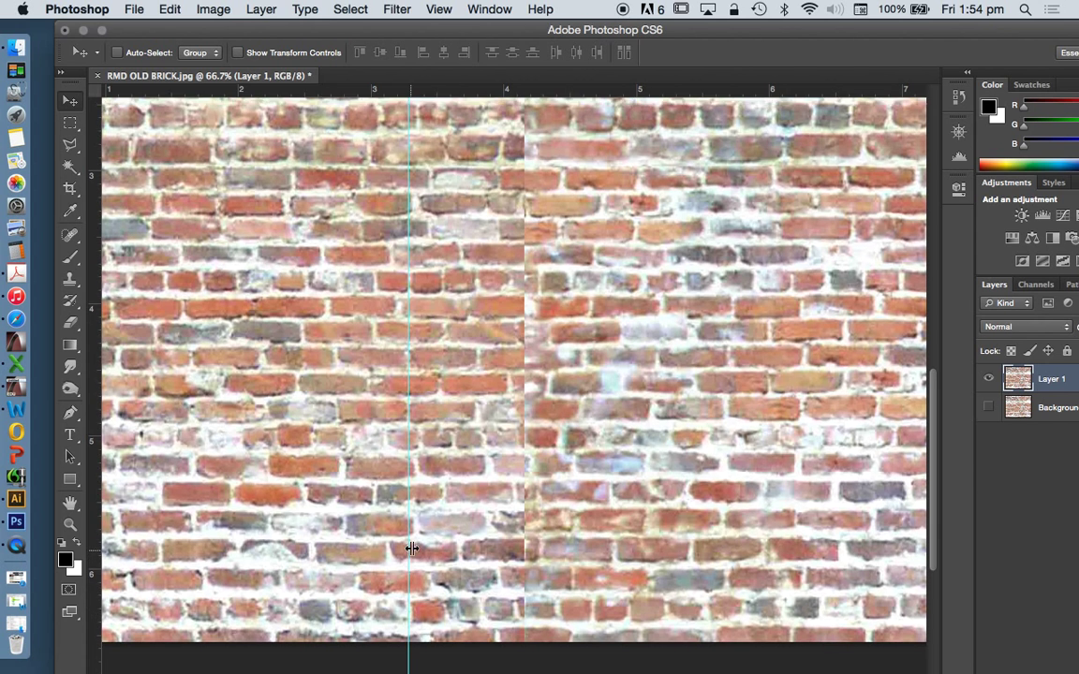
scroll(411, 548, "up", 6)
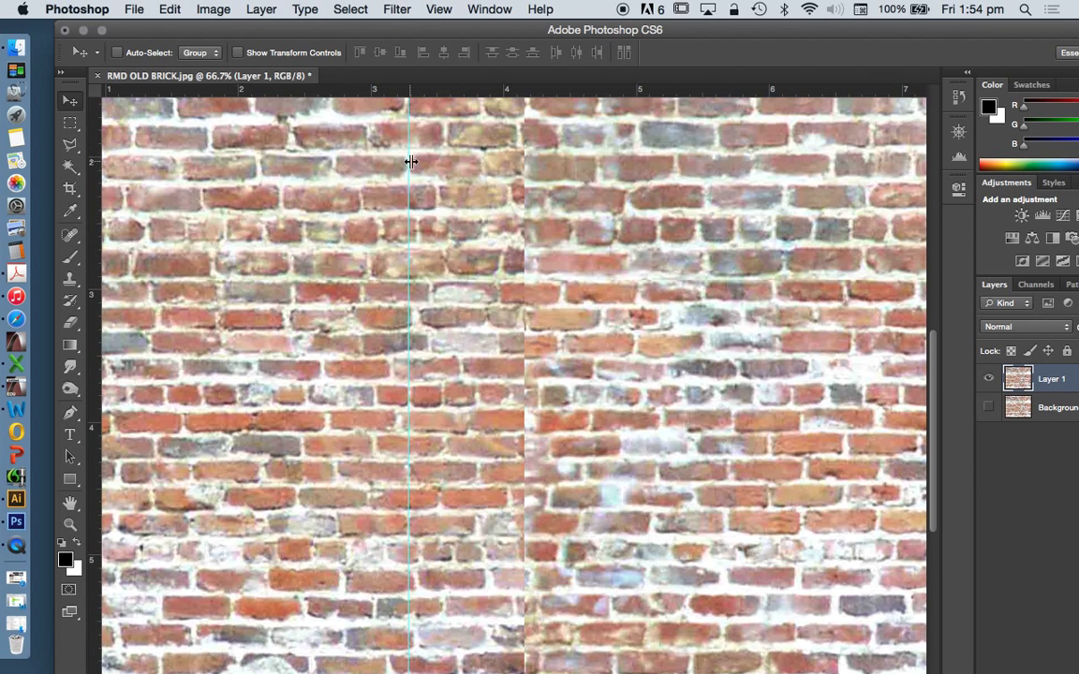
scroll(410, 157, "up", 2)
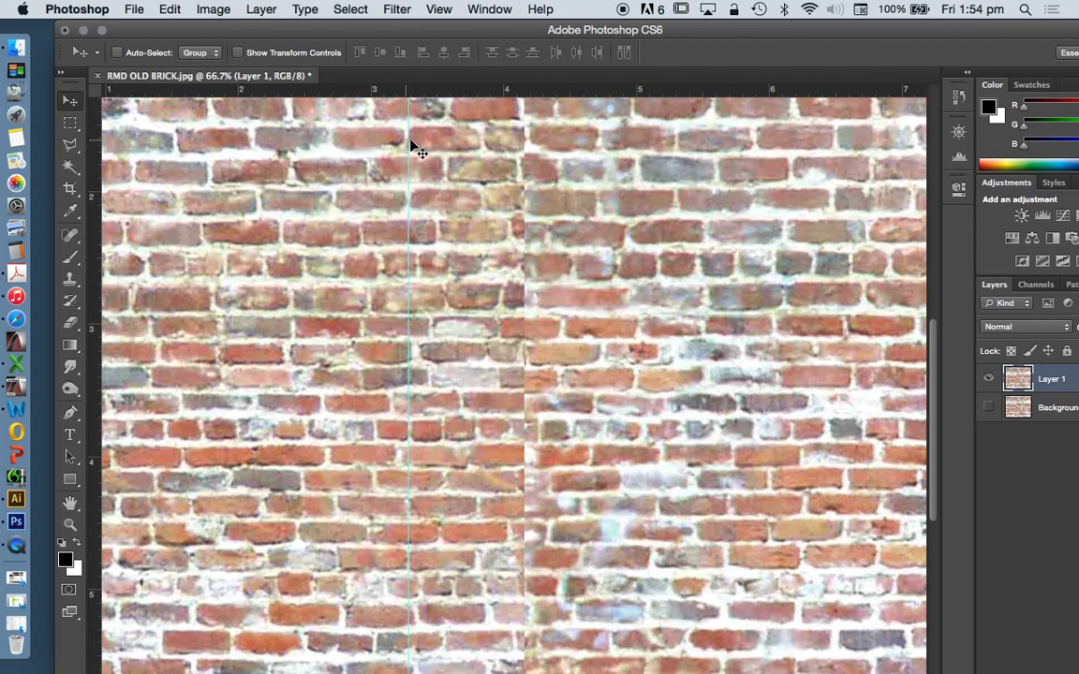
scroll(417, 150, "up", 7)
scroll(417, 187, "up", 5)
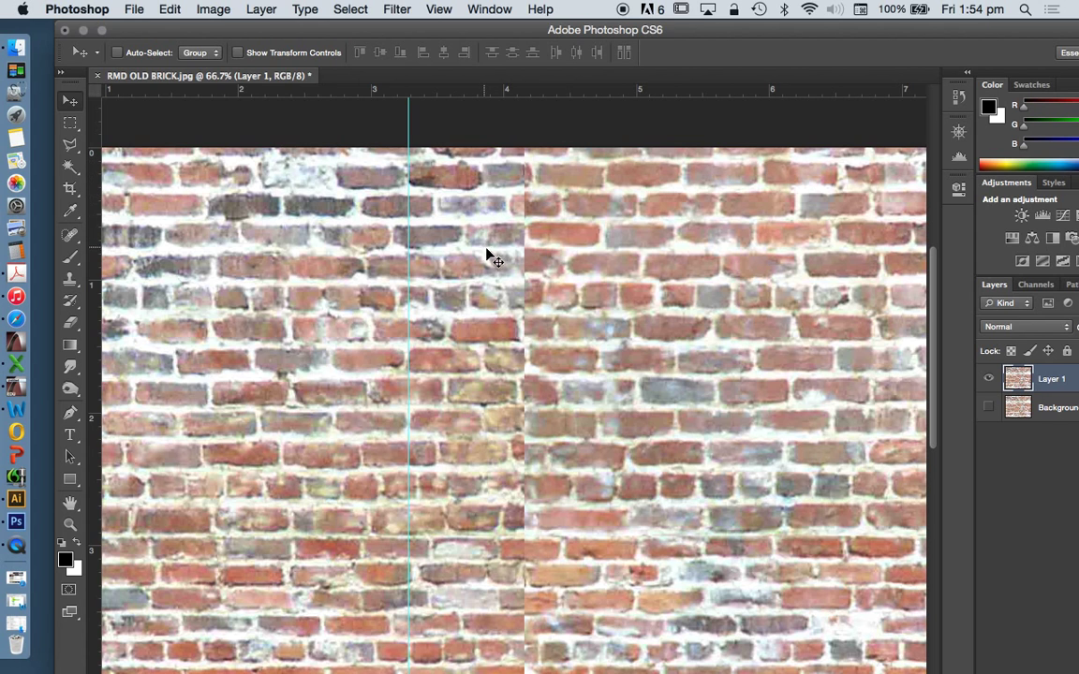
scroll(487, 254, "down", 1)
scroll(582, 361, "down", 1)
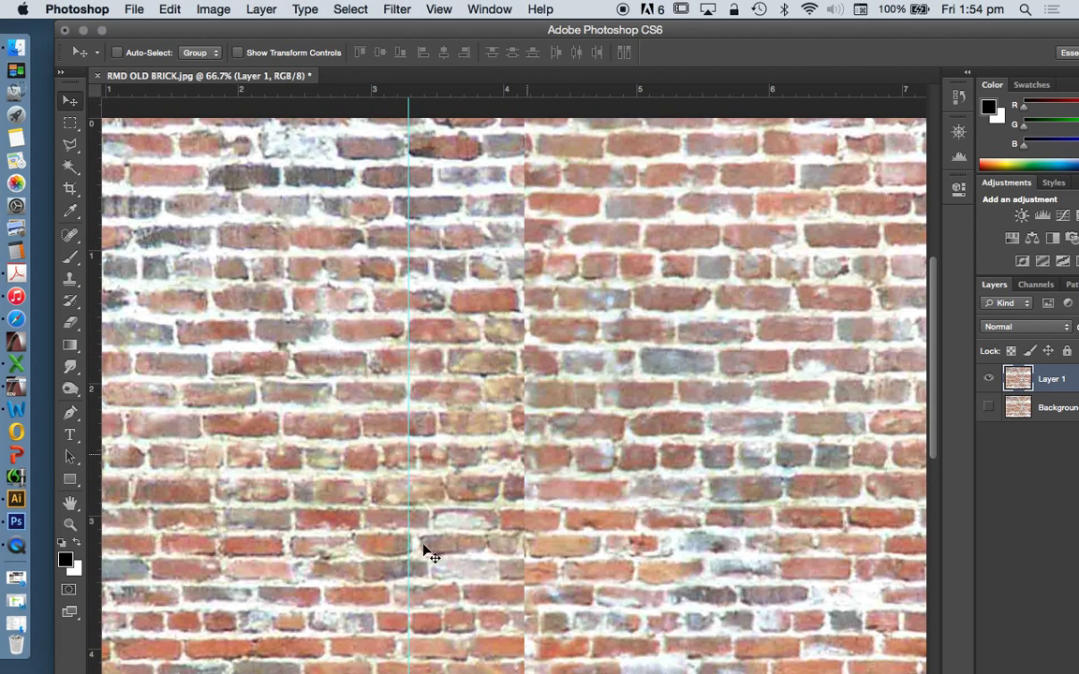
scroll(520, 482, "down", 1)
scroll(637, 485, "down", 1)
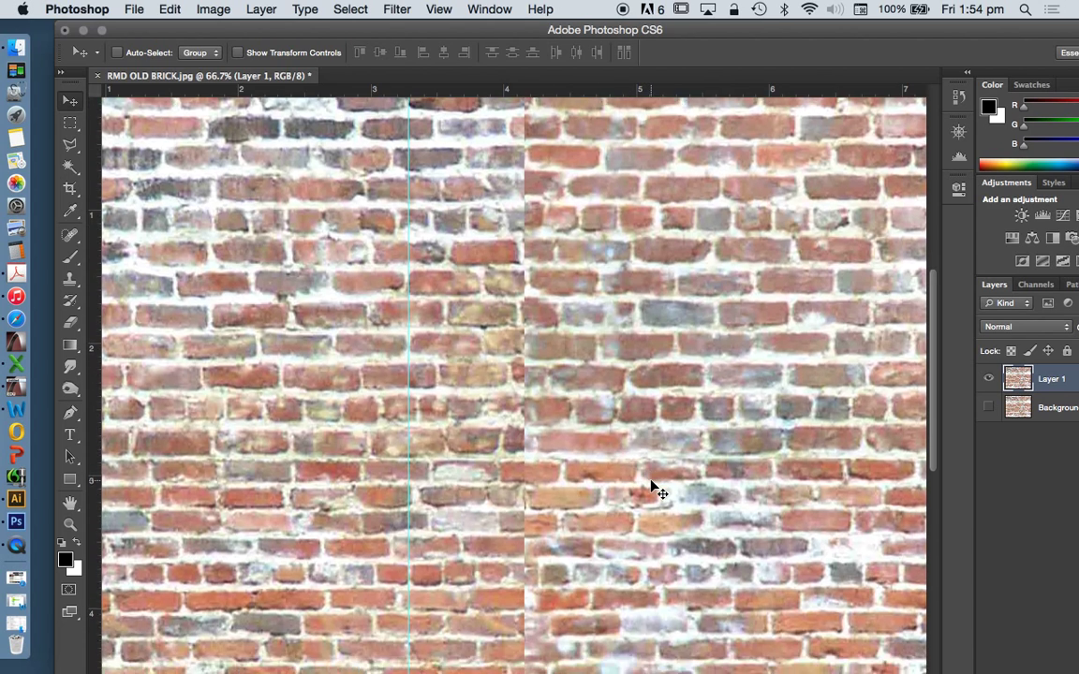
scroll(655, 489, "down", 10)
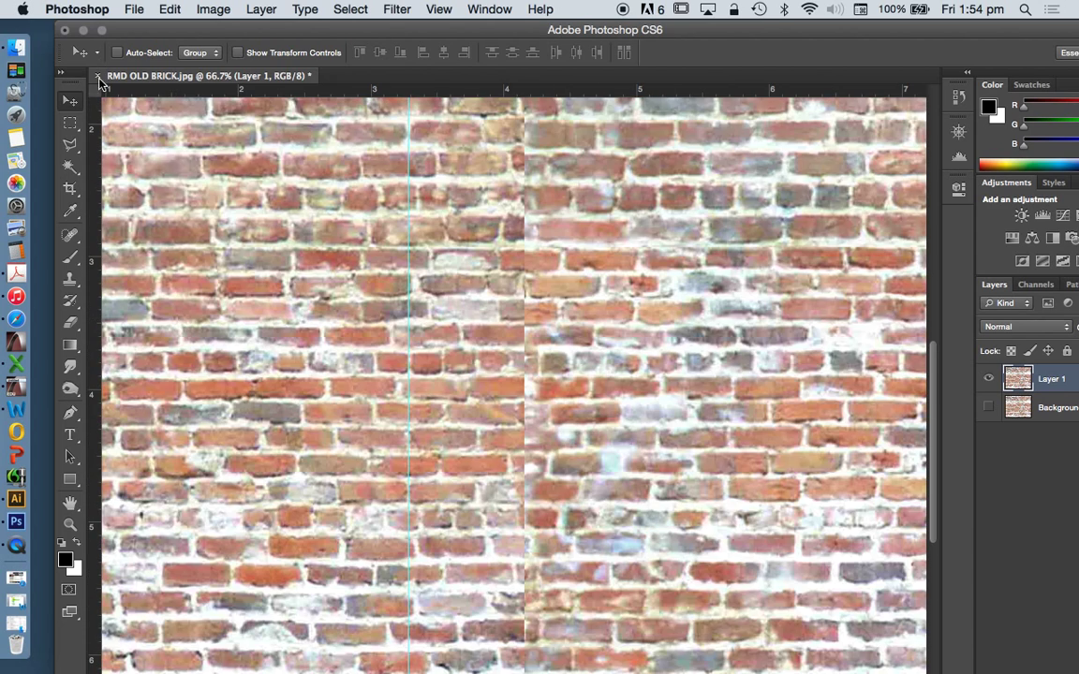
scroll(475, 228, "up", 7)
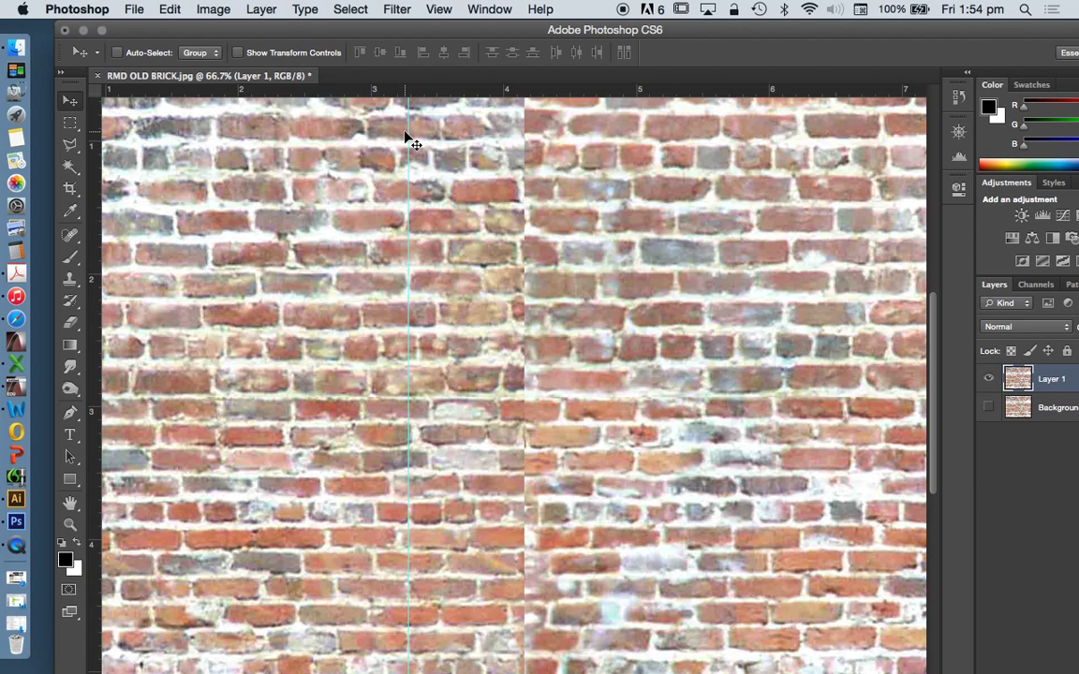
Move the vertical guide right onto the central seam at about 4.27 cm
left_click_drag(408, 137, 524, 140)
scroll(602, 187, "up", 9)
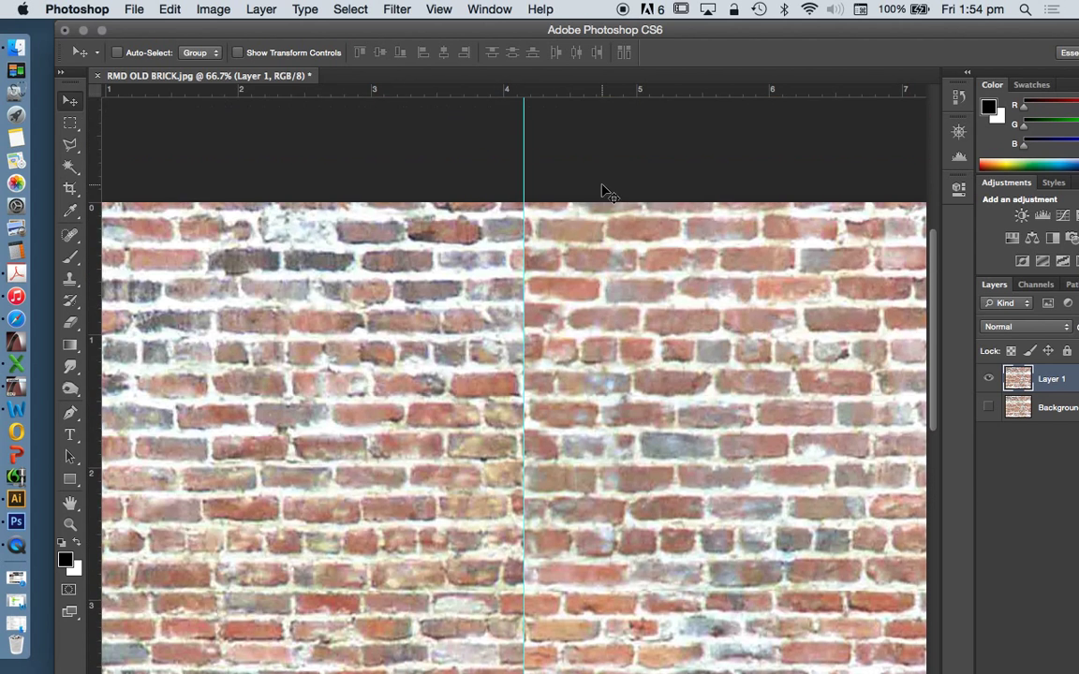
scroll(558, 205, "down", 6)
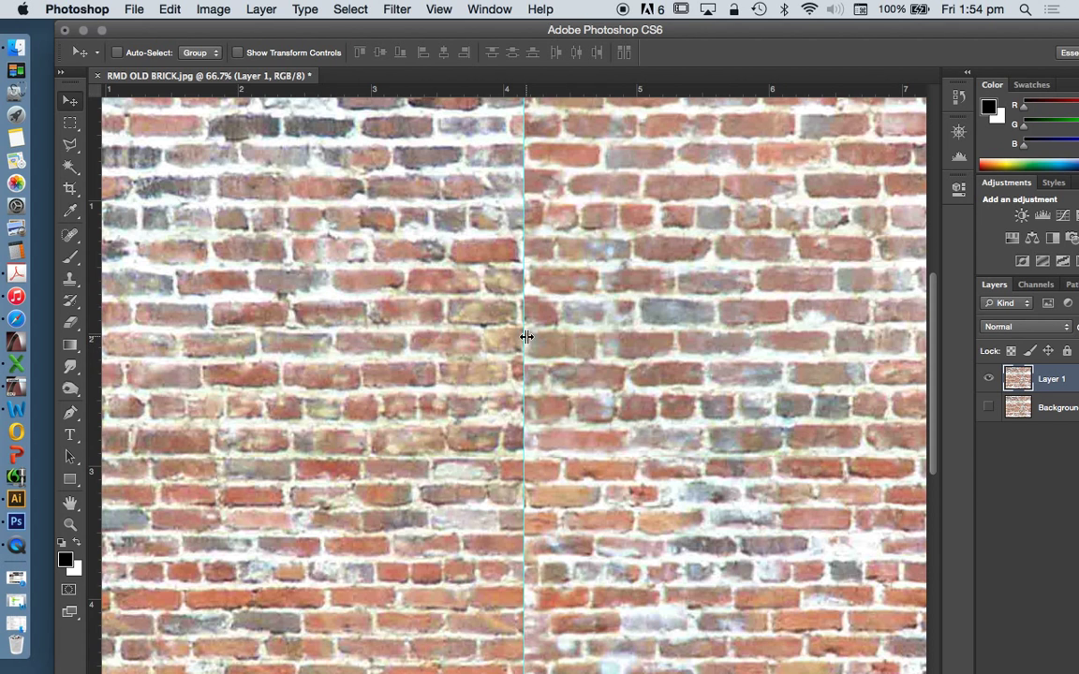
scroll(523, 314, "down", 4)
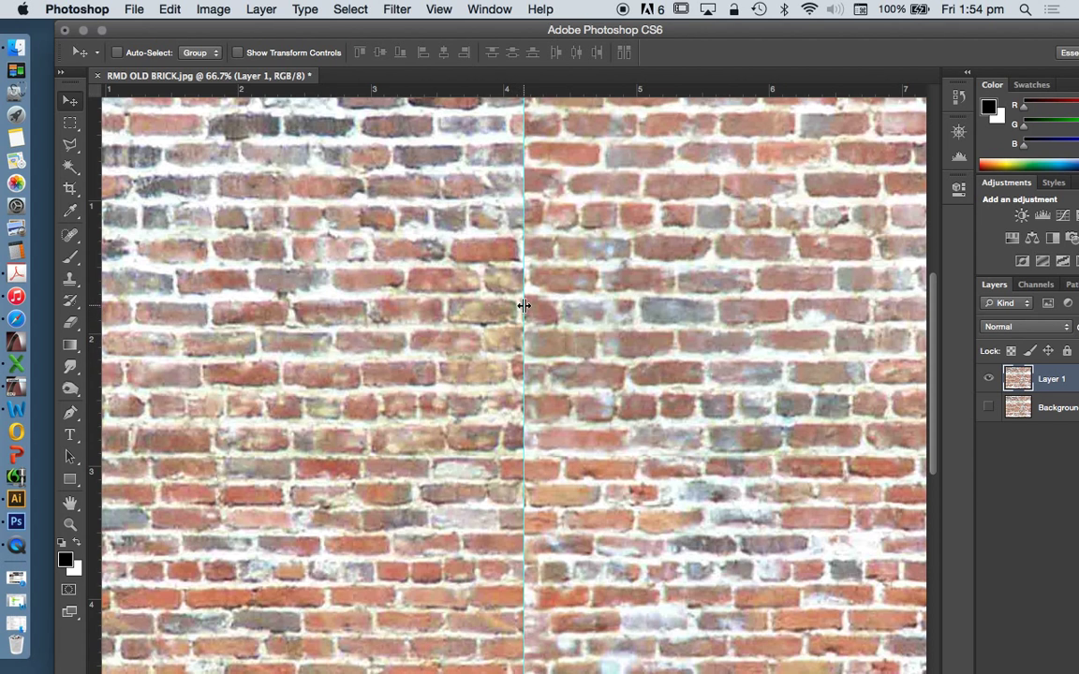
scroll(524, 314, "down", 6)
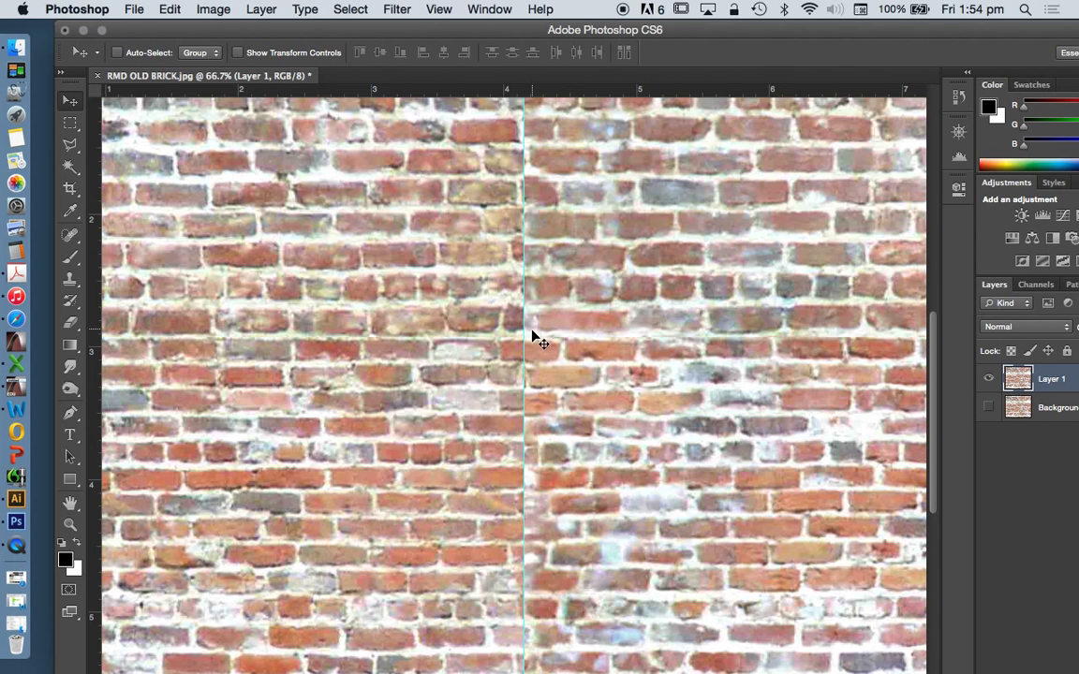
scroll(548, 374, "down", 7)
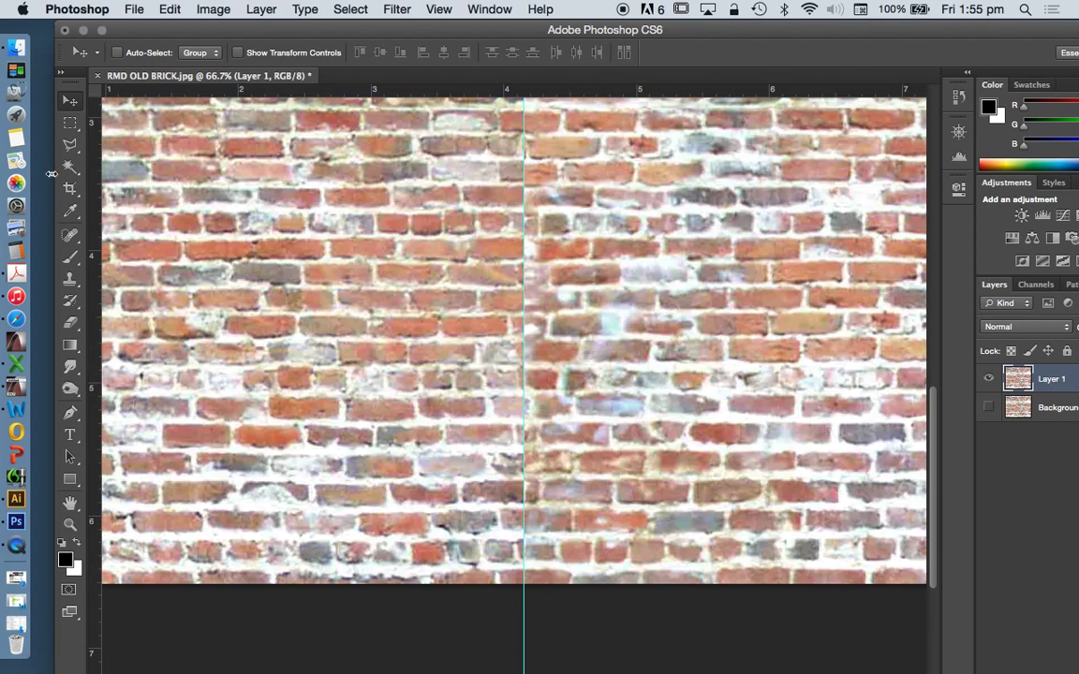
left_click_drag(523, 607, 539, 607)
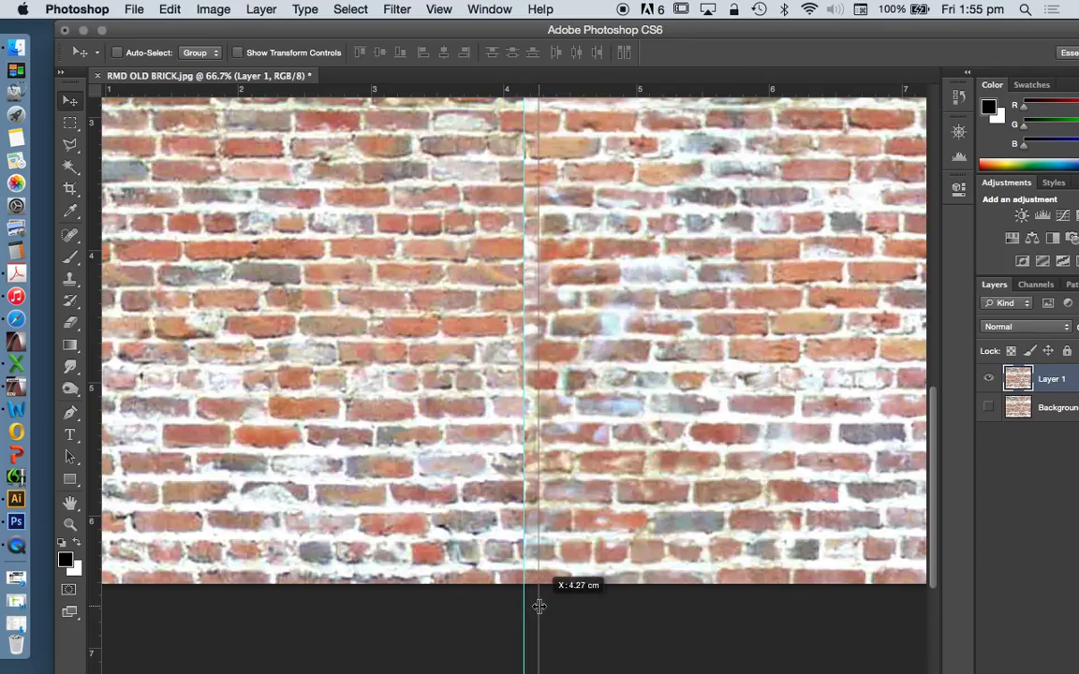
left_click_drag(540, 606, 539, 608)
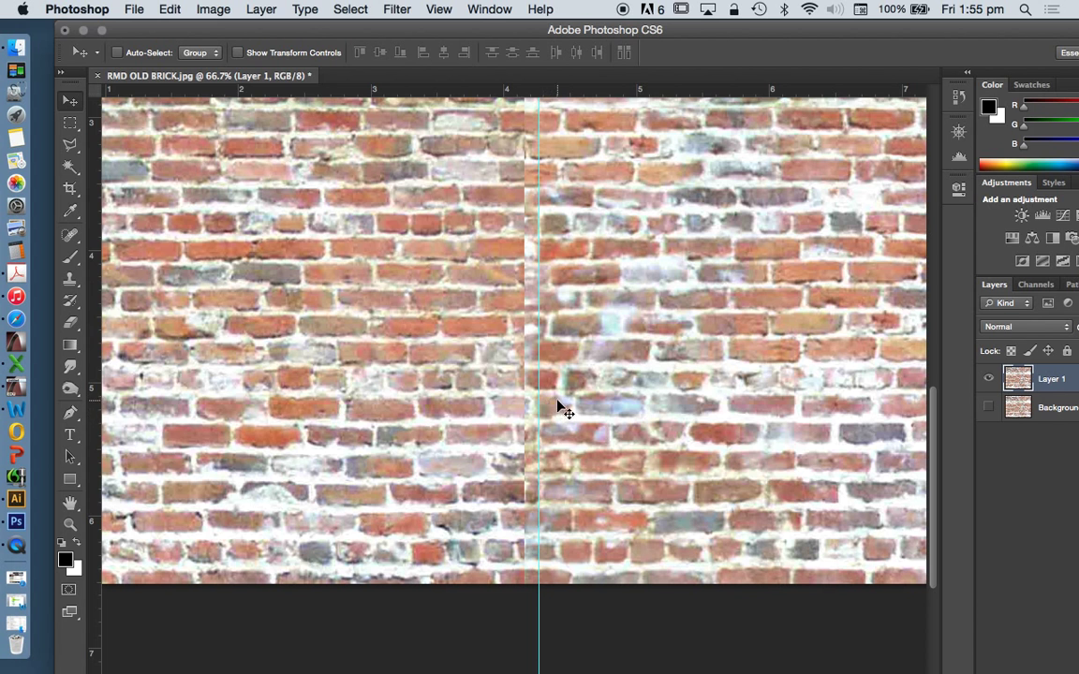
Inspect the seam, then drag the vertical guide back to the ruler to delete it
scroll(554, 405, "up", 2)
scroll(555, 405, "up", 2)
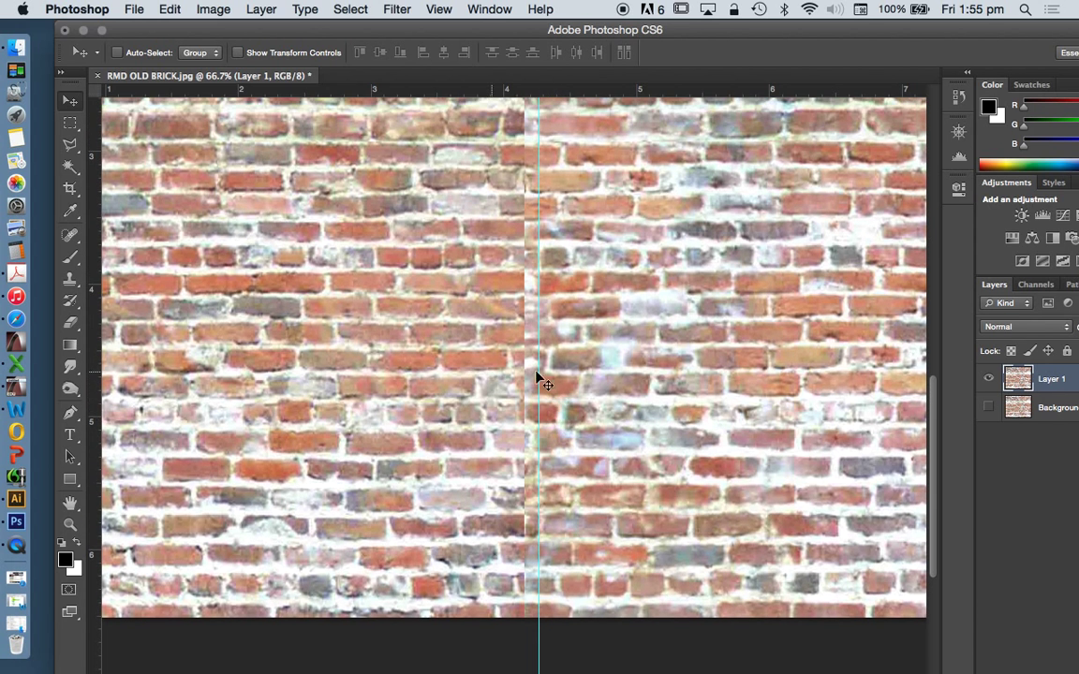
scroll(555, 383, "up", 10)
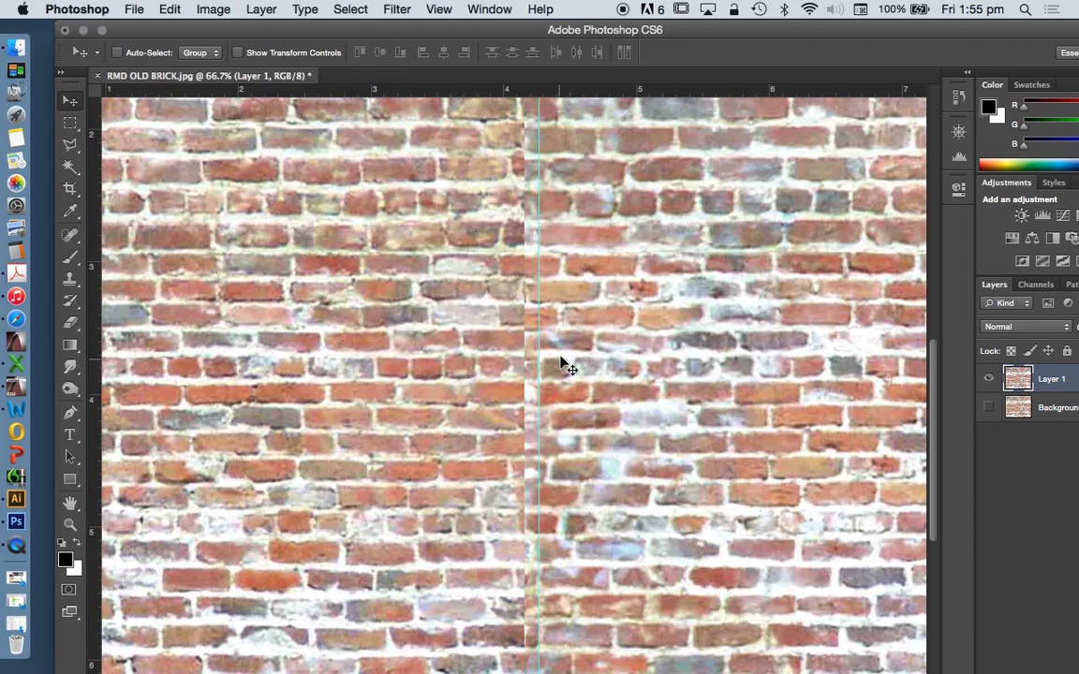
scroll(561, 351, "up", 6)
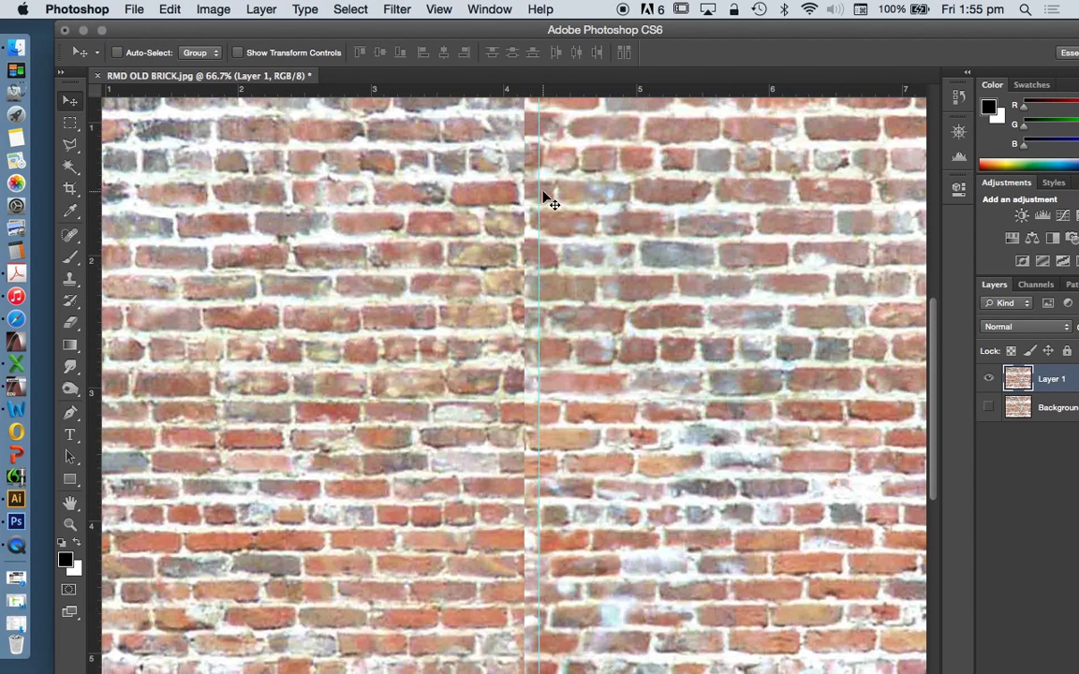
scroll(559, 203, "up", 1)
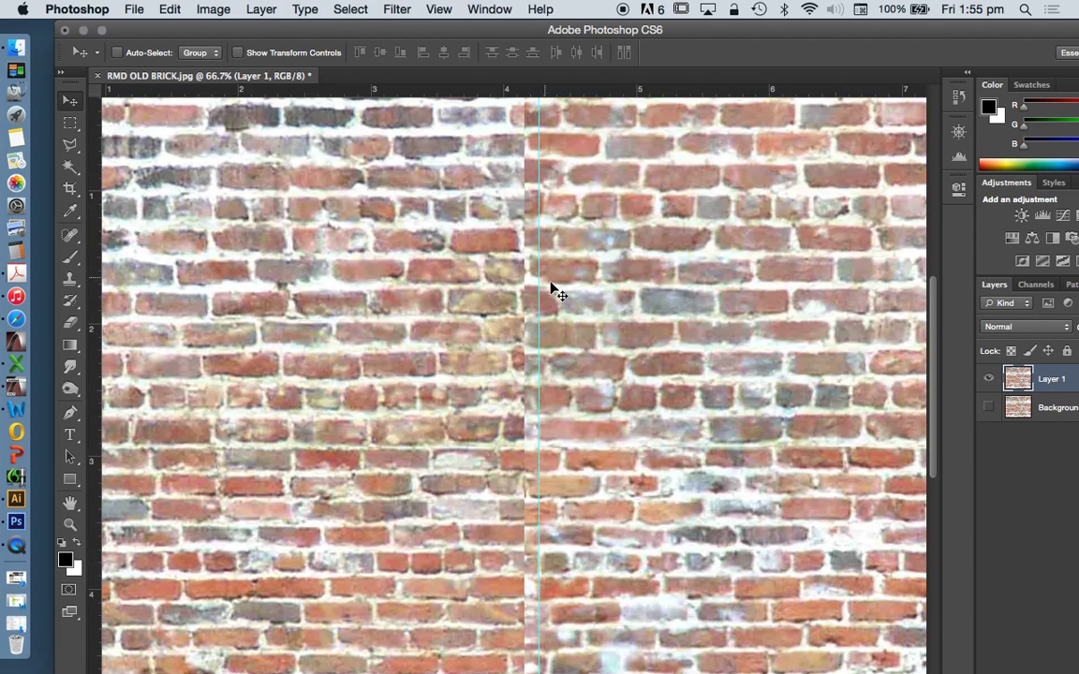
scroll(530, 230, "down", 11)
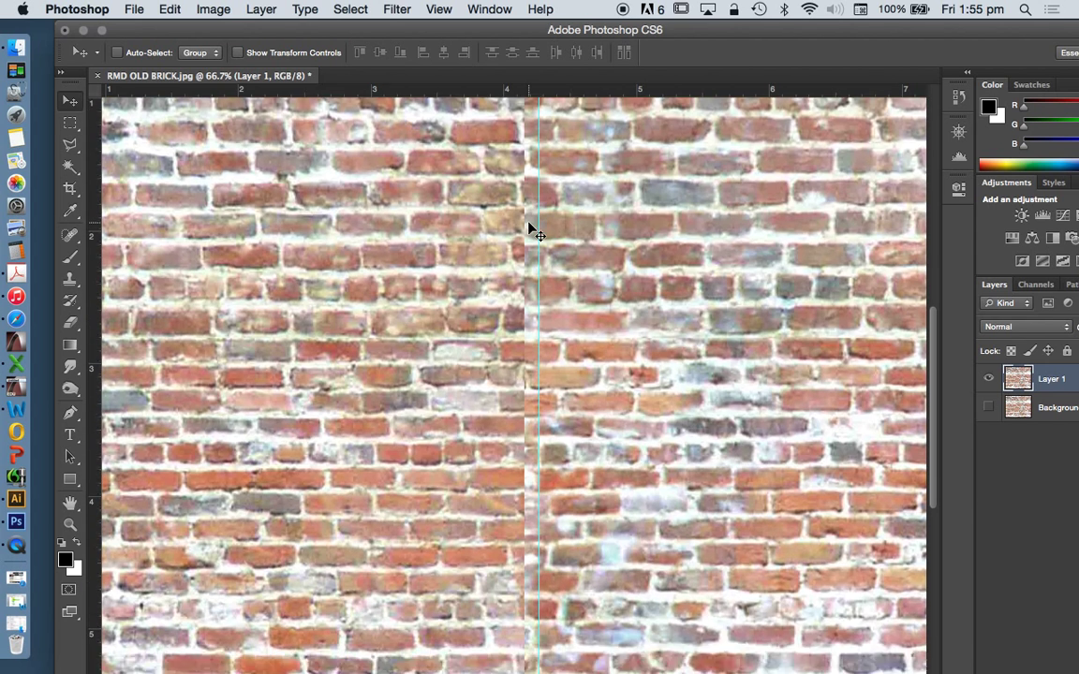
scroll(530, 230, "down", 4)
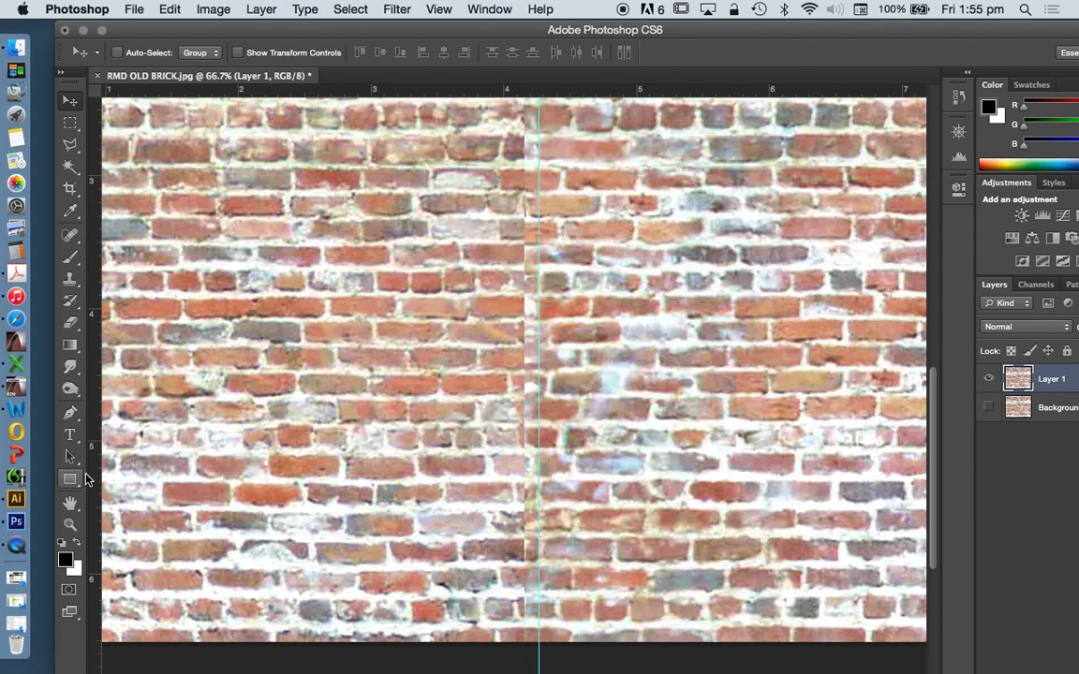
scroll(473, 442, "down", 2)
scroll(473, 442, "down", 2)
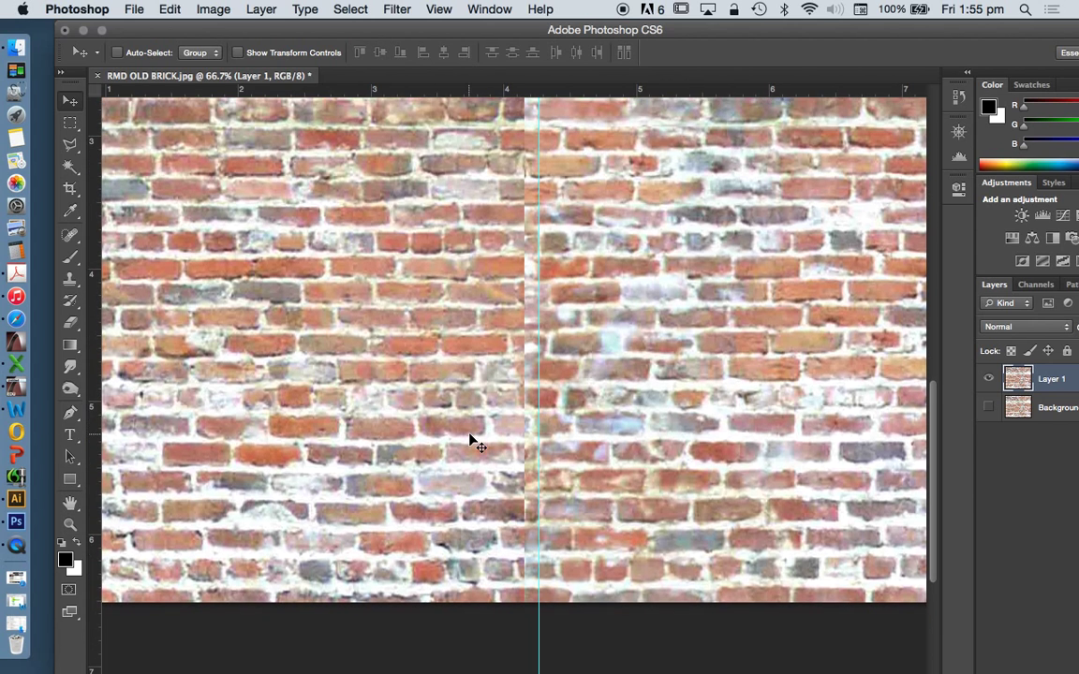
scroll(474, 443, "up", 8)
scroll(525, 378, "up", 10)
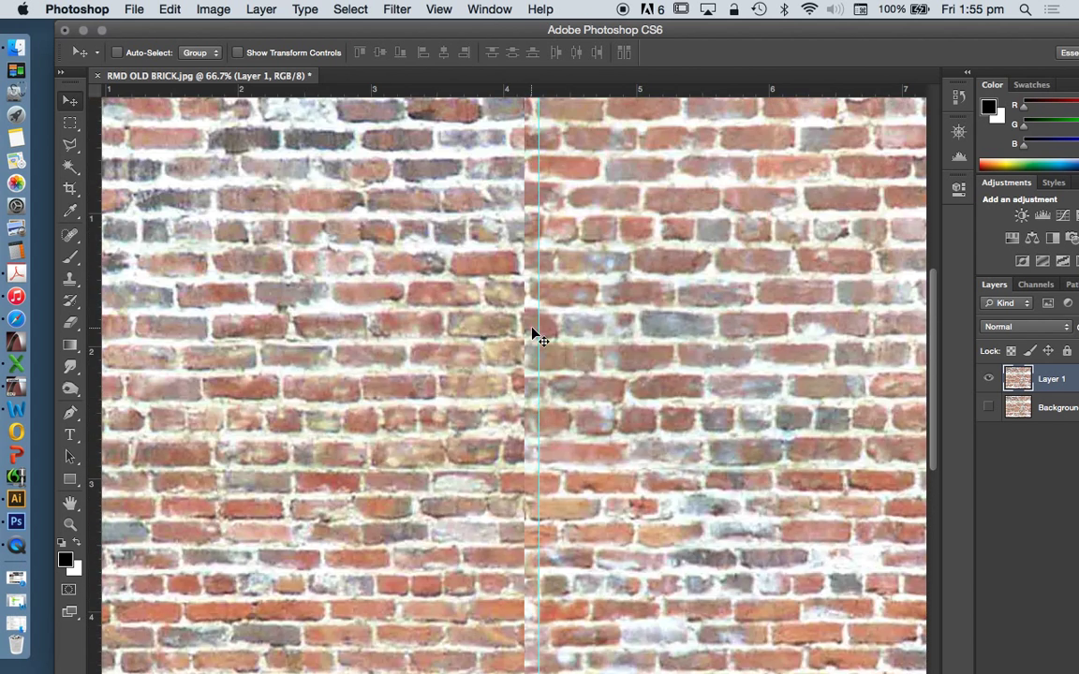
scroll(544, 184, "up", 3)
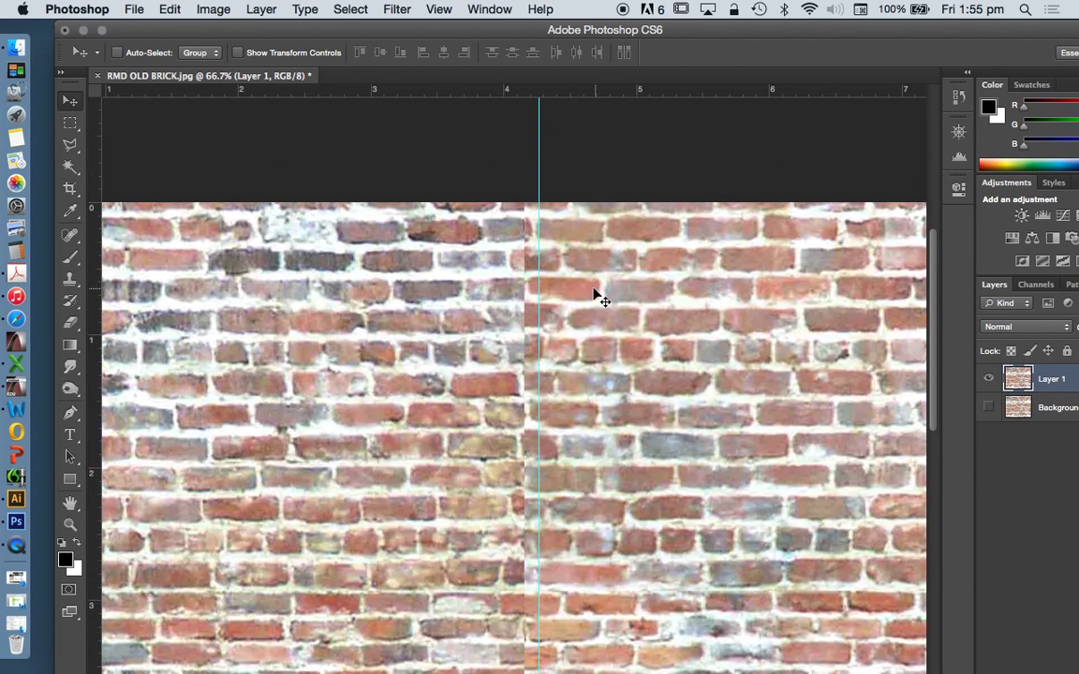
scroll(594, 297, "down", 1)
left_click_drag(538, 169, 38, 166)
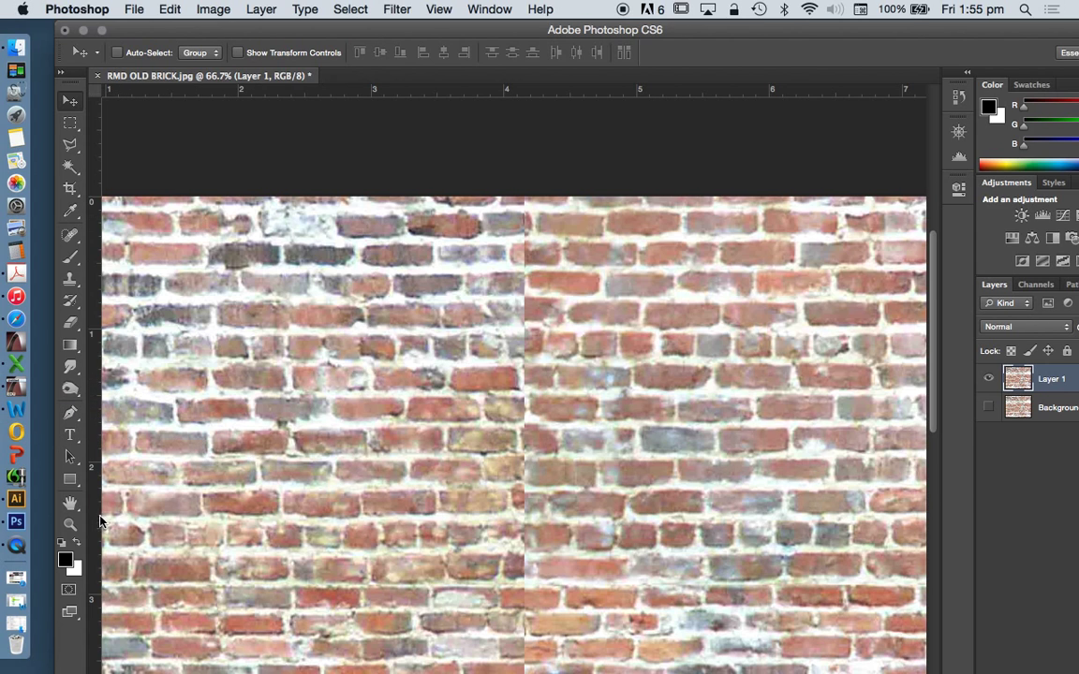
Zoom in on the central seam and choose the Spot Healing Brush
key("z")
left_click(534, 256)
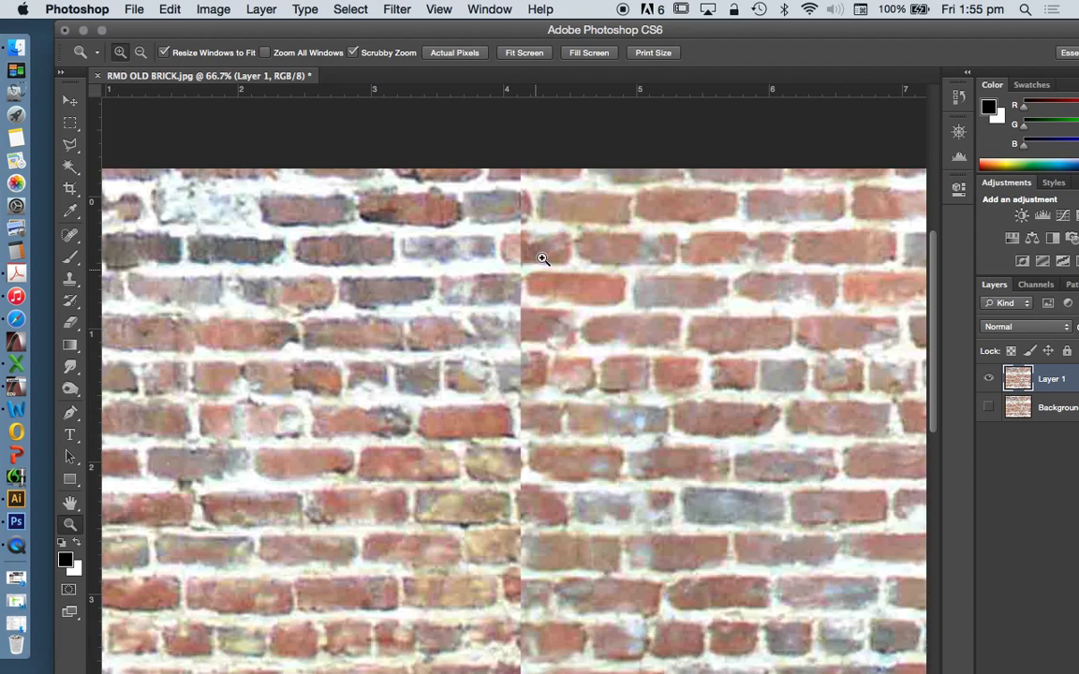
left_click(544, 189)
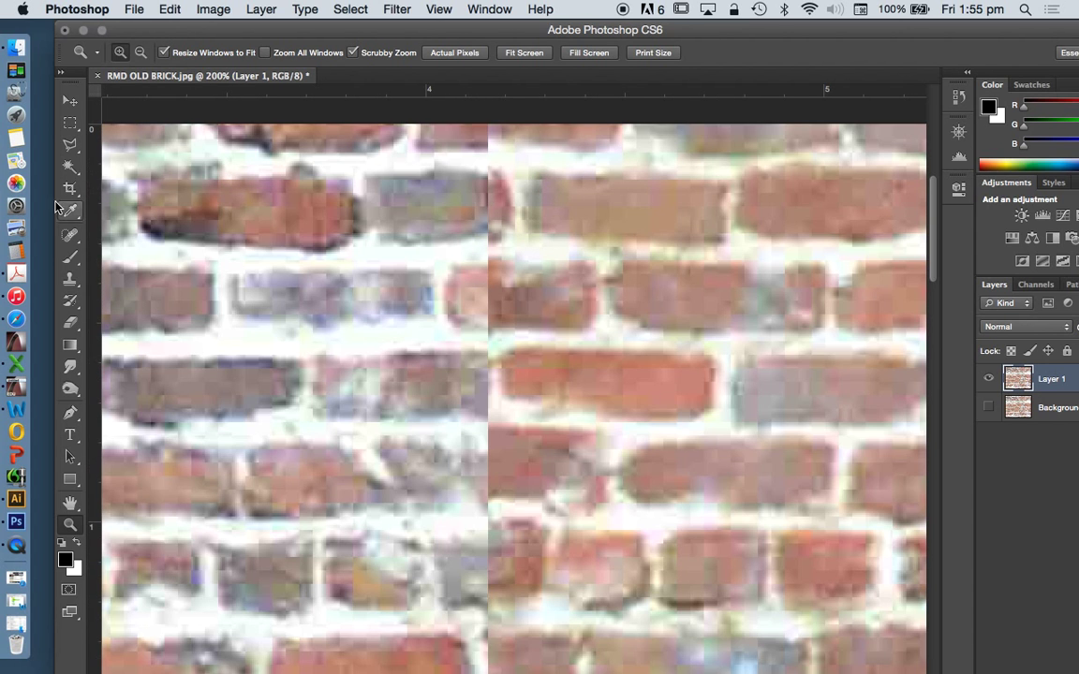
left_click(71, 236)
left_click(72, 236)
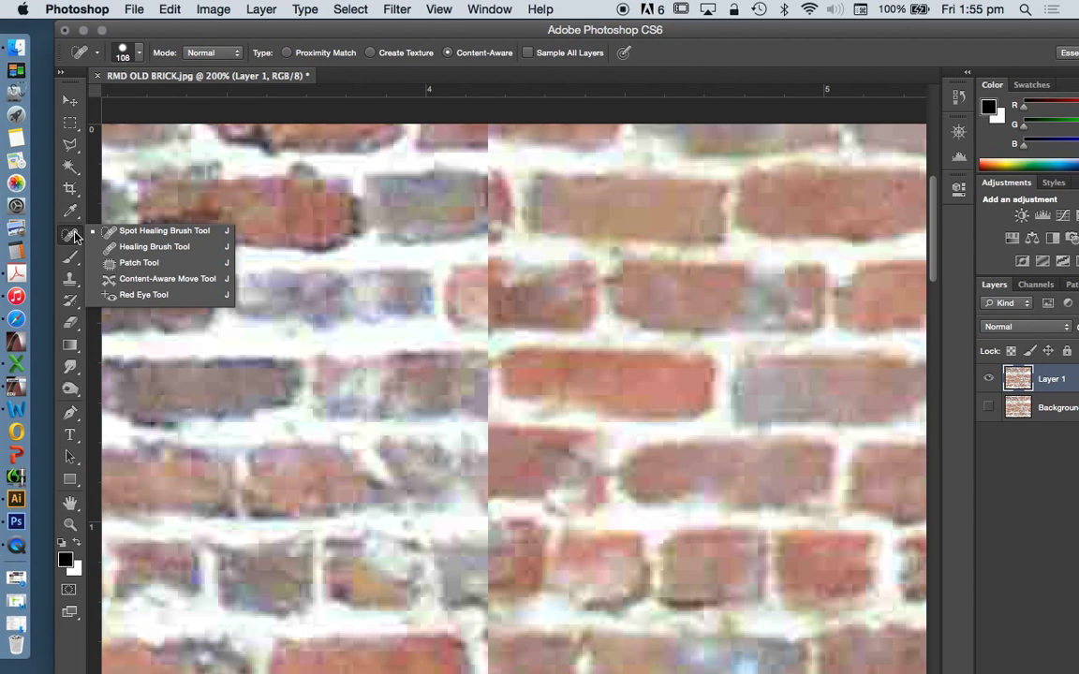
left_click(147, 234)
Shrink the healing brush from 66 px and lower its hardness to 20%
left_click(138, 54)
left_click_drag(142, 95, 134, 98)
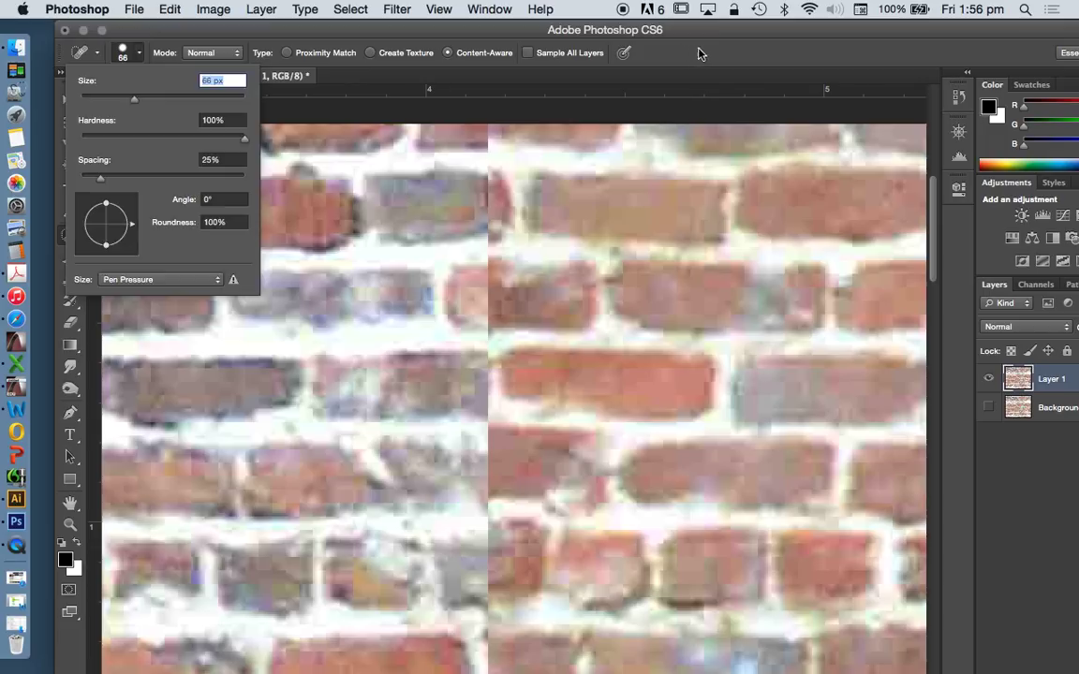
key("Return")
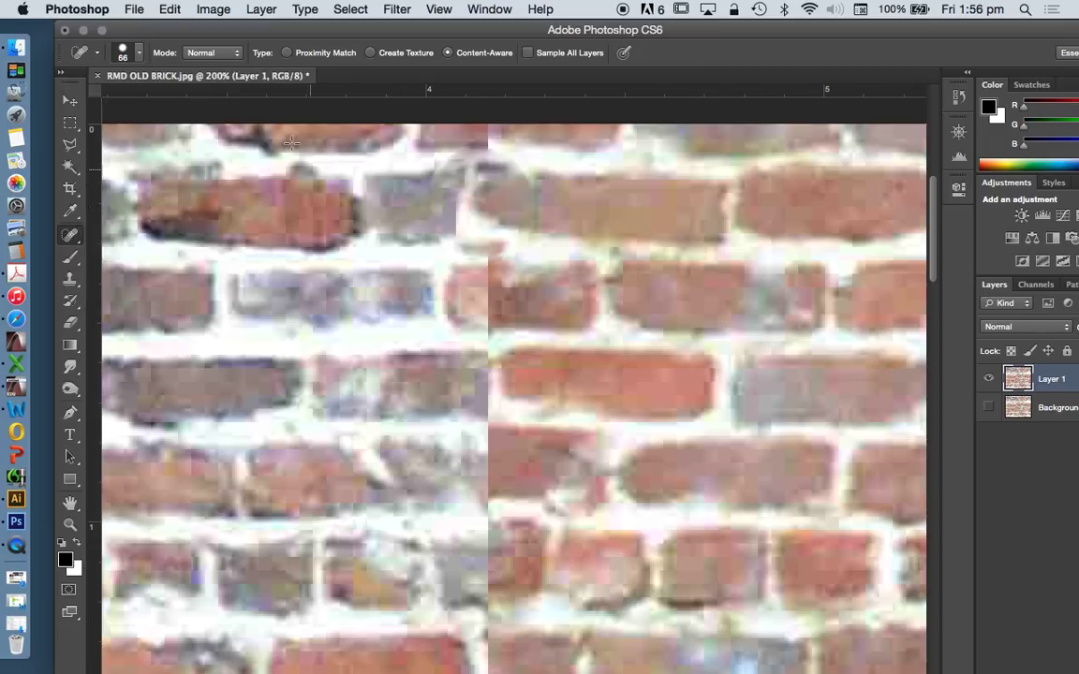
left_click(23, 8)
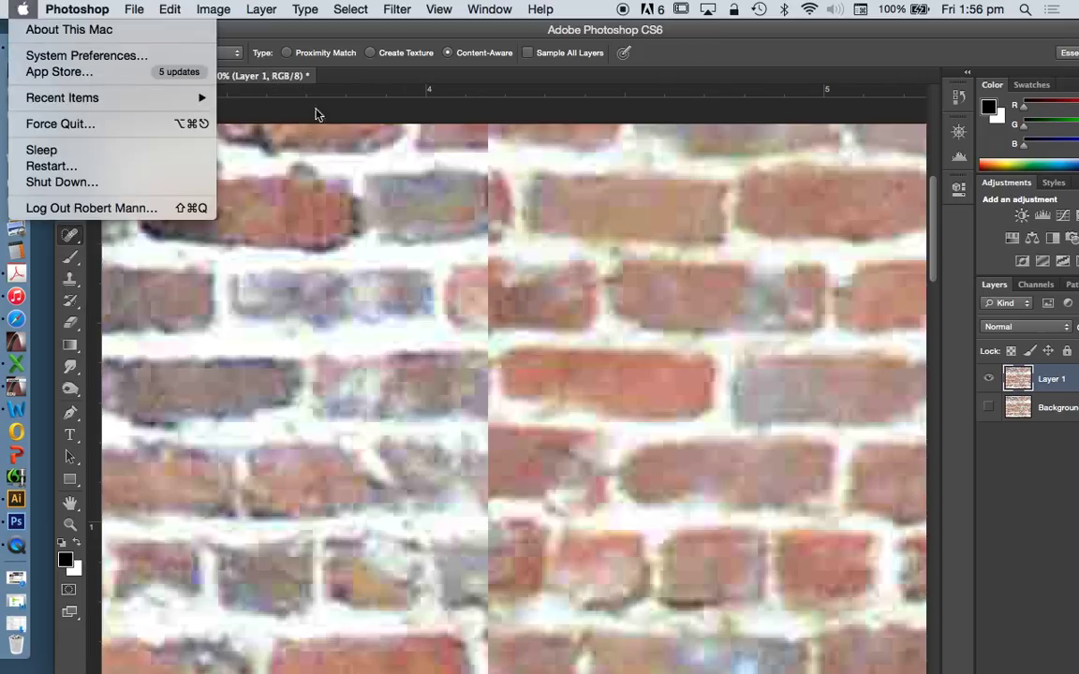
left_click(405, 64)
left_click(139, 52)
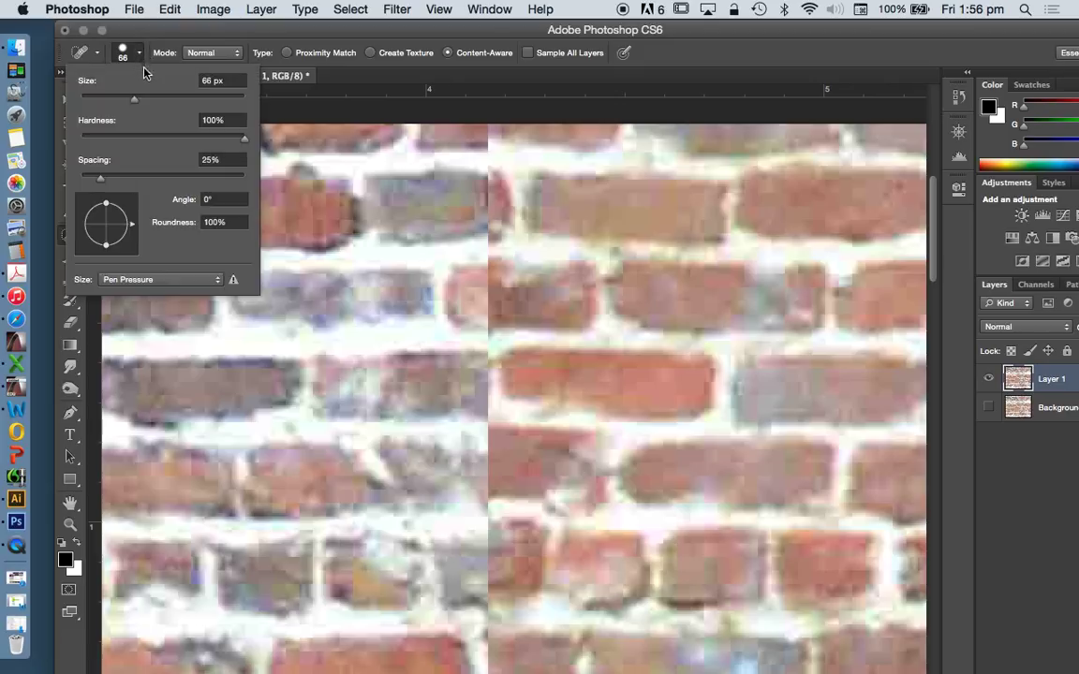
left_click(112, 138)
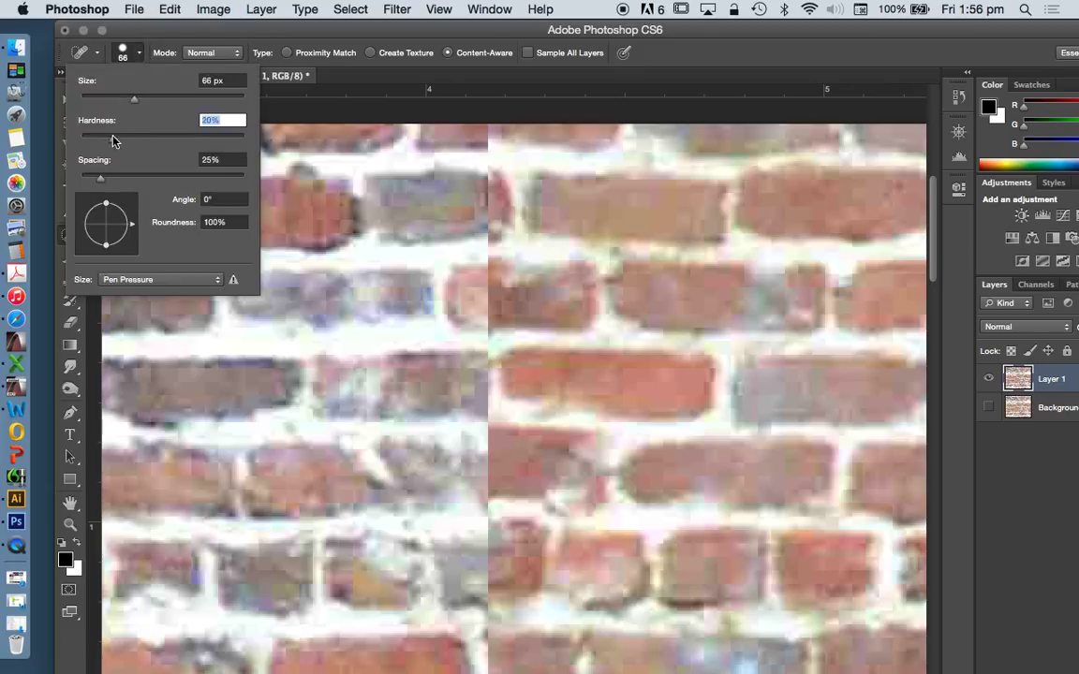
left_click_drag(134, 99, 111, 103)
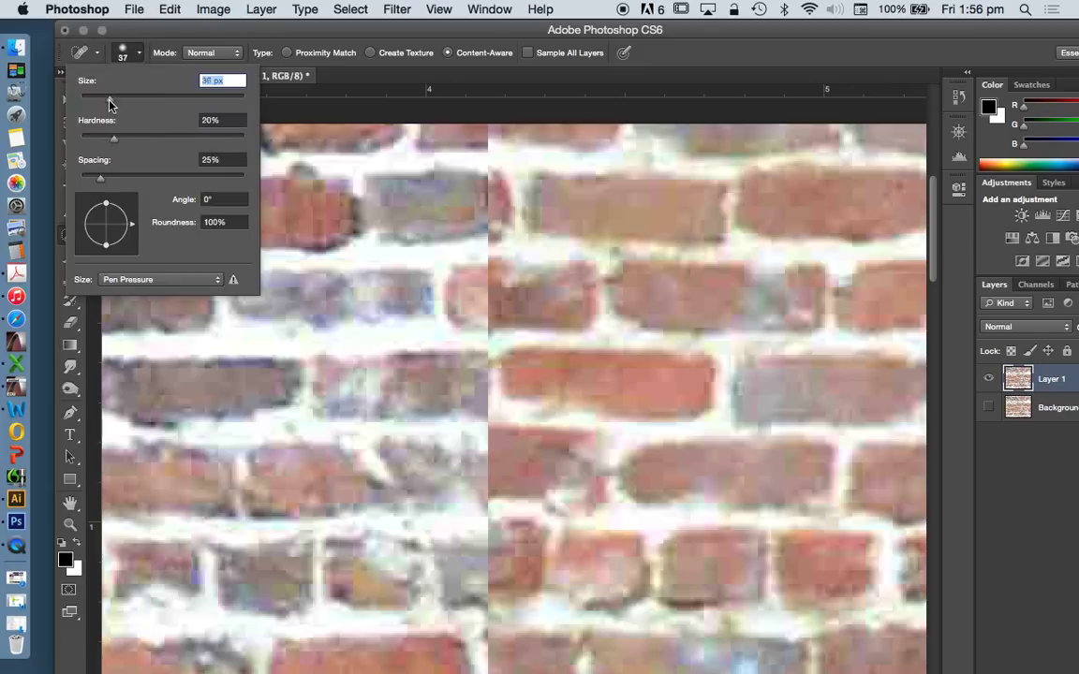
Make two trial healing strokes on seam bricks, then undo them
mouse_move(477, 214)
left_mouse_down()
mouse_move(483, 189)
mouse_move(477, 230)
mouse_move(501, 303)
mouse_move(489, 284)
left_mouse_up()
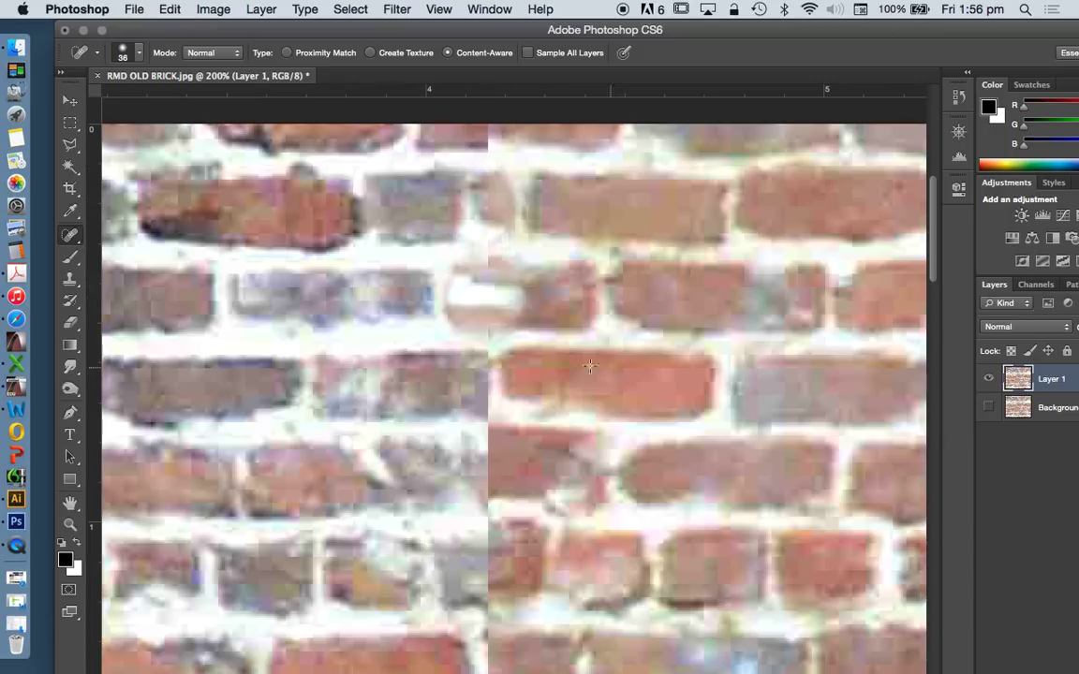
left_click_drag(497, 391, 486, 382)
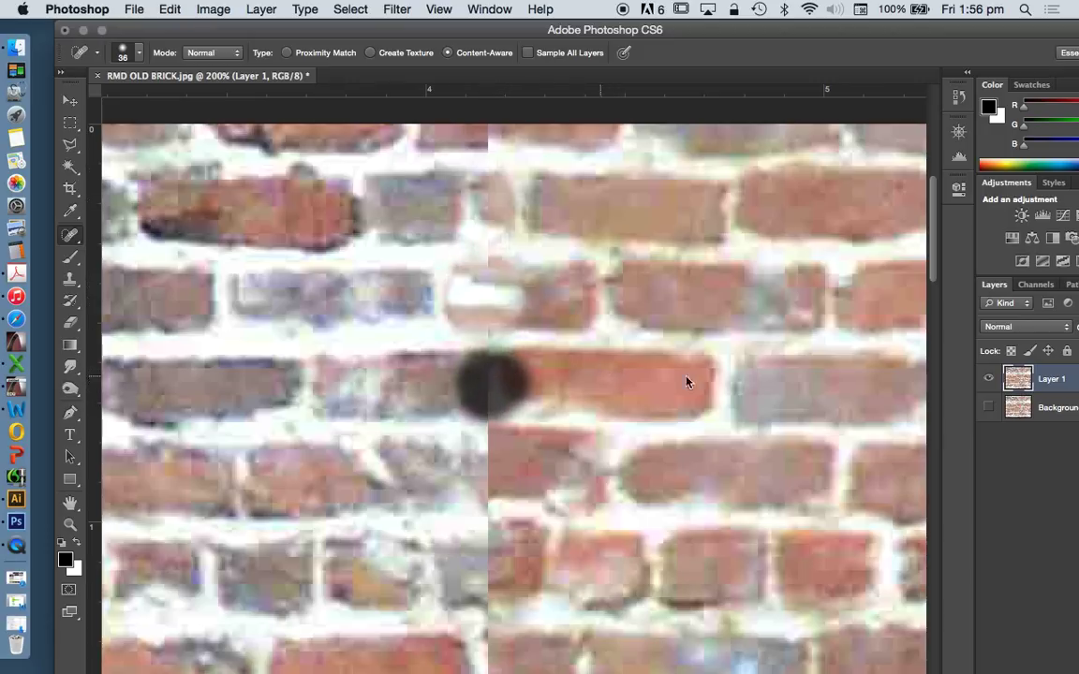
key("super+alt+z")
key("super+alt+z")
key("super+alt+z")
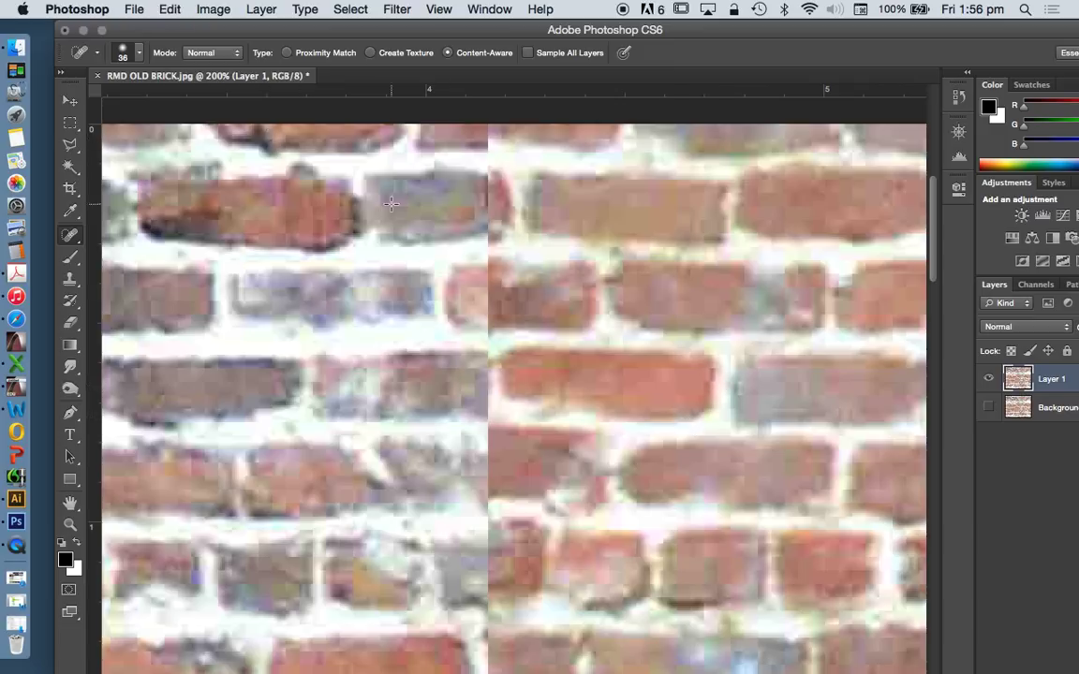
Switch to the Clone Stamp Tool for copying brick texture
left_click(71, 285)
right_click(67, 279)
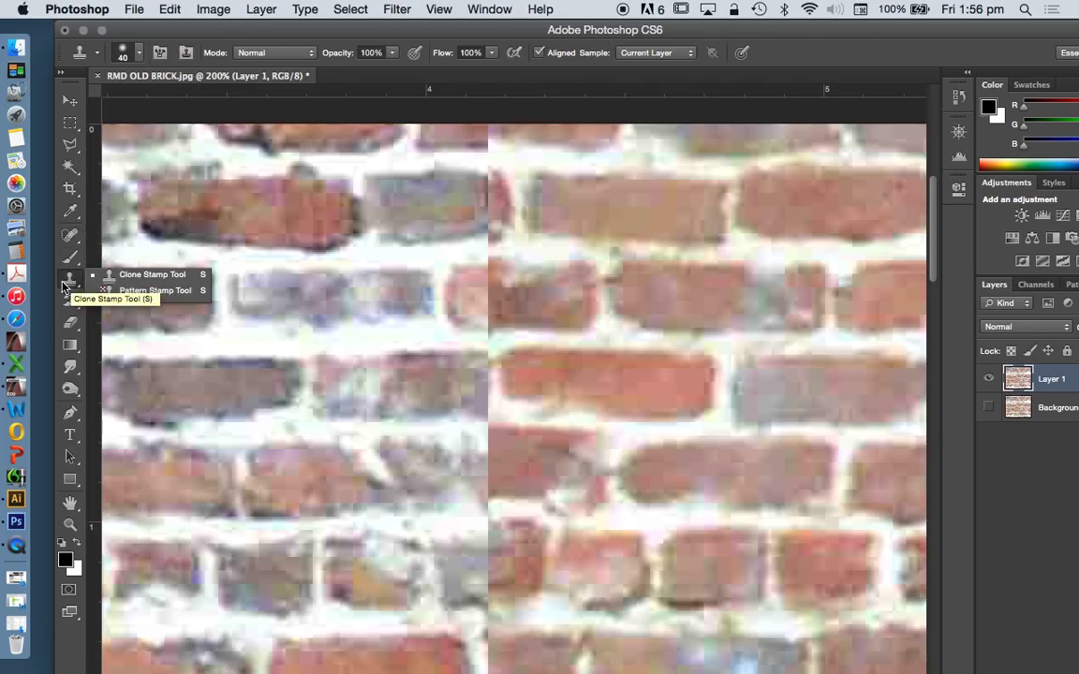
left_click(136, 276)
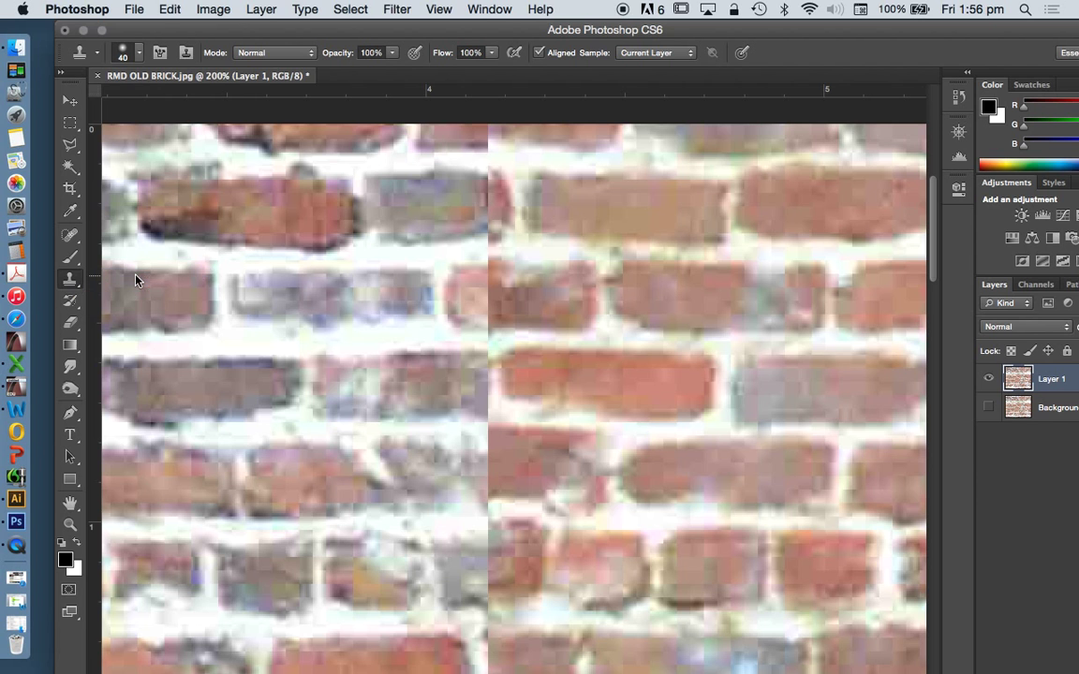
scroll(516, 260, "up", 1)
scroll(568, 261, "up", 1)
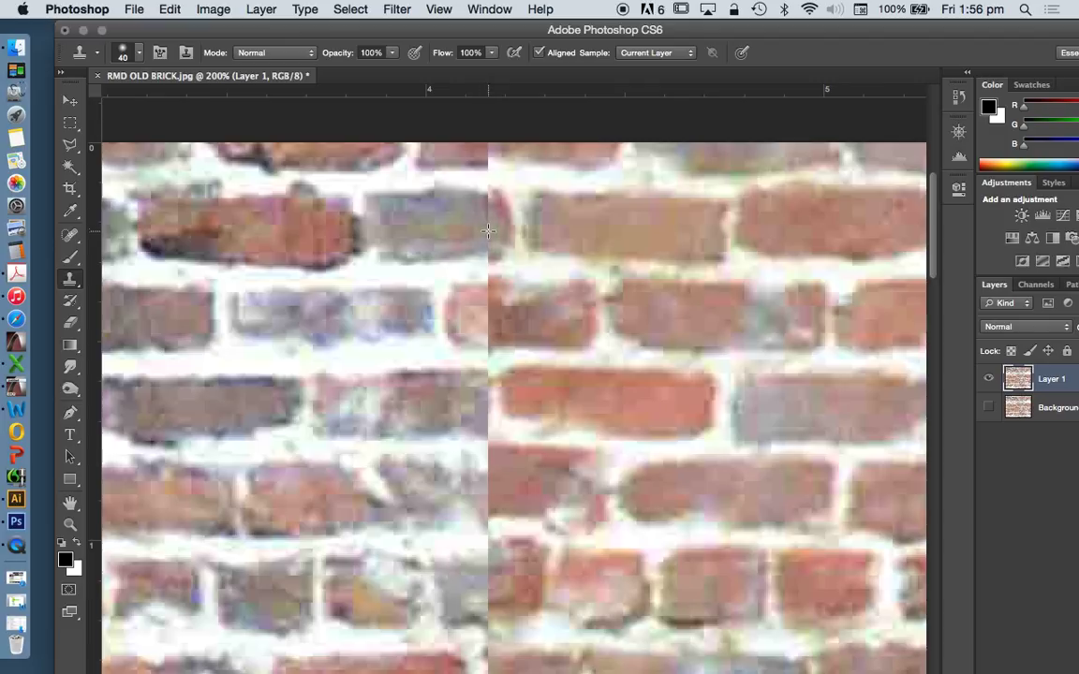
Clone brick over the mortar, grey patches and white seam line beside the join
mouse_move(484, 223)
left_mouse_down()
mouse_move(496, 227)
mouse_move(488, 236)
mouse_move(480, 217)
mouse_move(471, 249)
left_mouse_up()
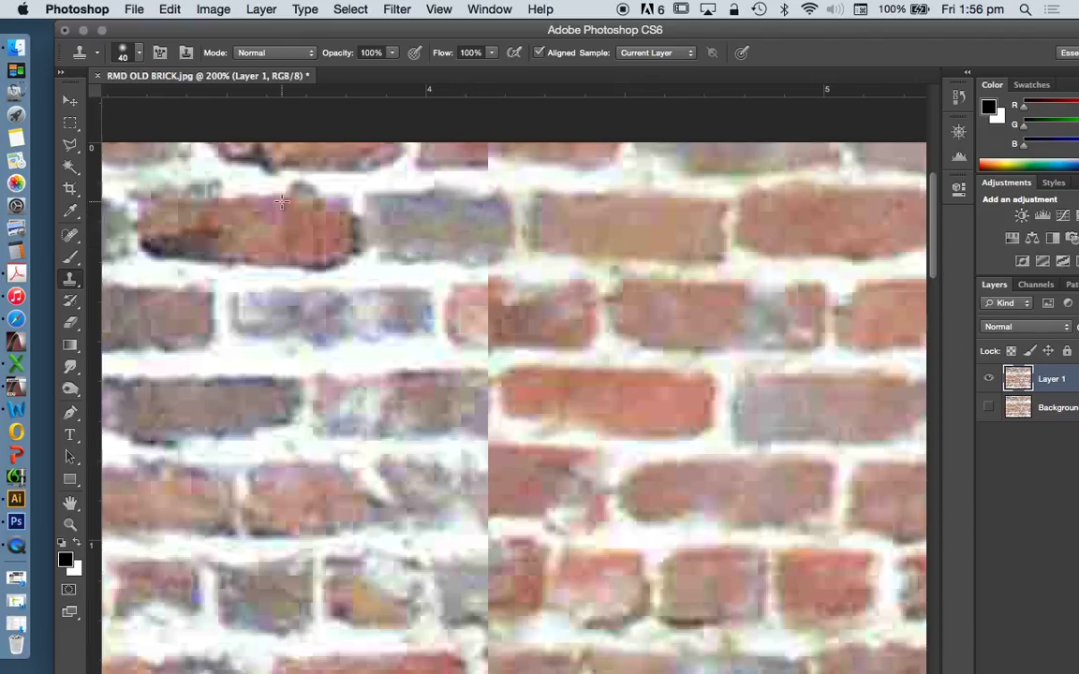
mouse_move(524, 300)
left_mouse_down()
mouse_move(588, 312)
mouse_move(506, 314)
mouse_move(486, 325)
mouse_move(479, 297)
mouse_move(505, 303)
mouse_move(491, 285)
mouse_move(433, 267)
mouse_move(482, 296)
mouse_move(440, 271)
mouse_move(473, 421)
mouse_move(506, 403)
mouse_move(625, 403)
left_mouse_up()
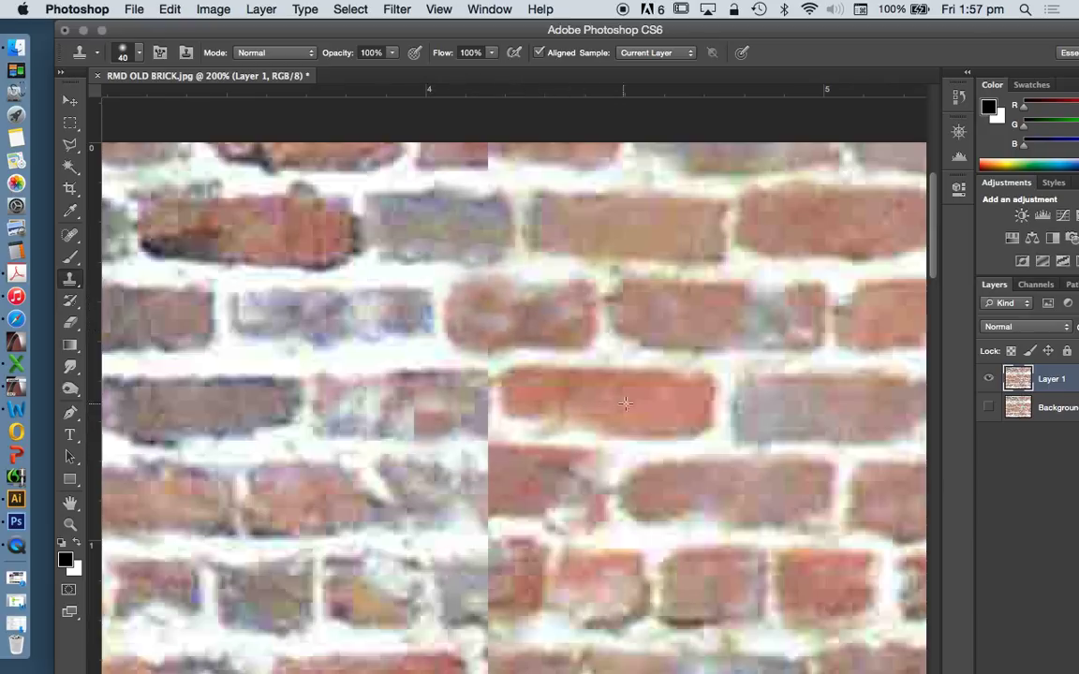
left_click_drag(438, 404, 440, 409)
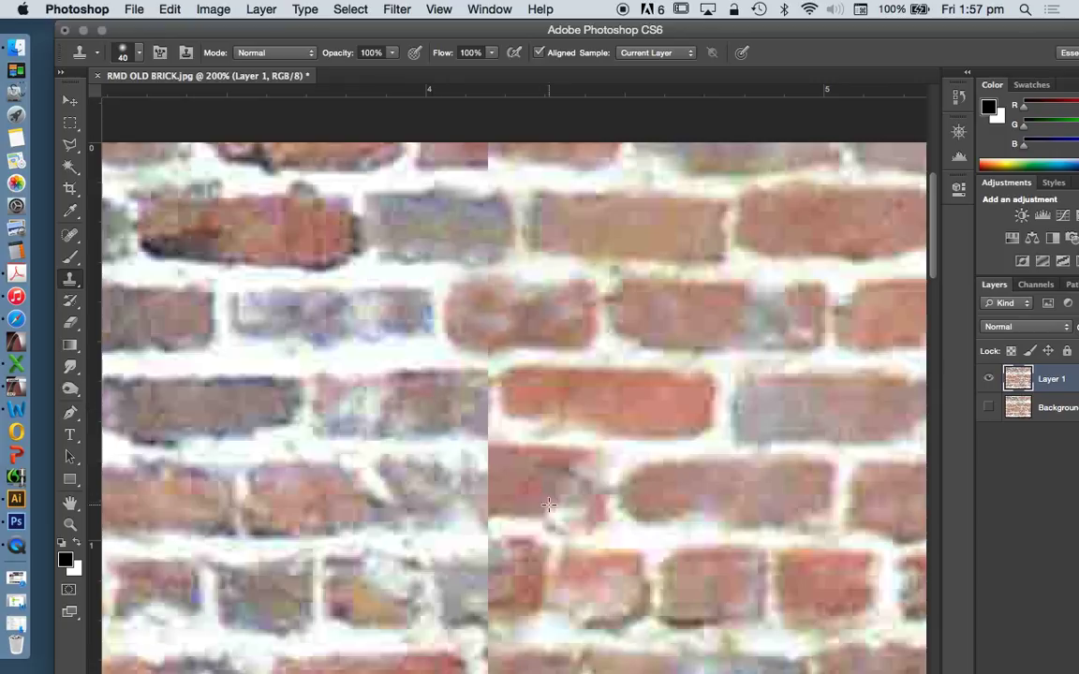
mouse_move(502, 495)
left_mouse_down()
mouse_move(480, 496)
mouse_move(473, 463)
mouse_move(515, 534)
left_mouse_up()
mouse_move(412, 412)
left_mouse_down()
mouse_move(450, 409)
mouse_move(440, 375)
mouse_move(475, 409)
left_mouse_up()
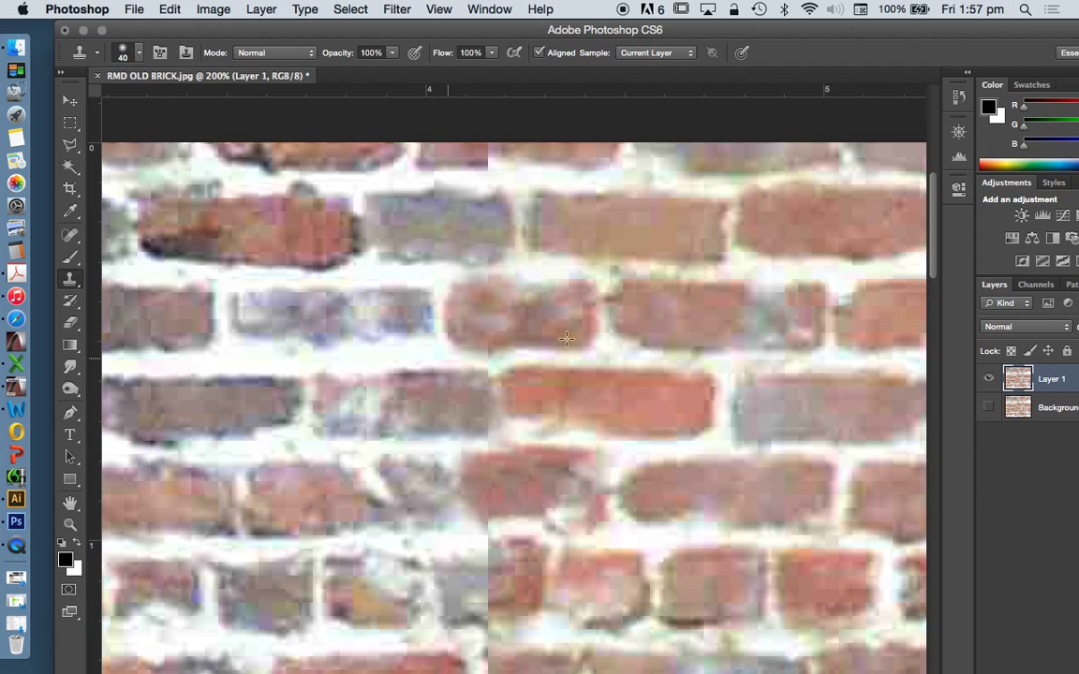
scroll(523, 375, "down", 10)
mouse_move(523, 375)
left_mouse_down()
mouse_move(492, 366)
mouse_move(497, 356)
mouse_move(471, 365)
left_mouse_up()
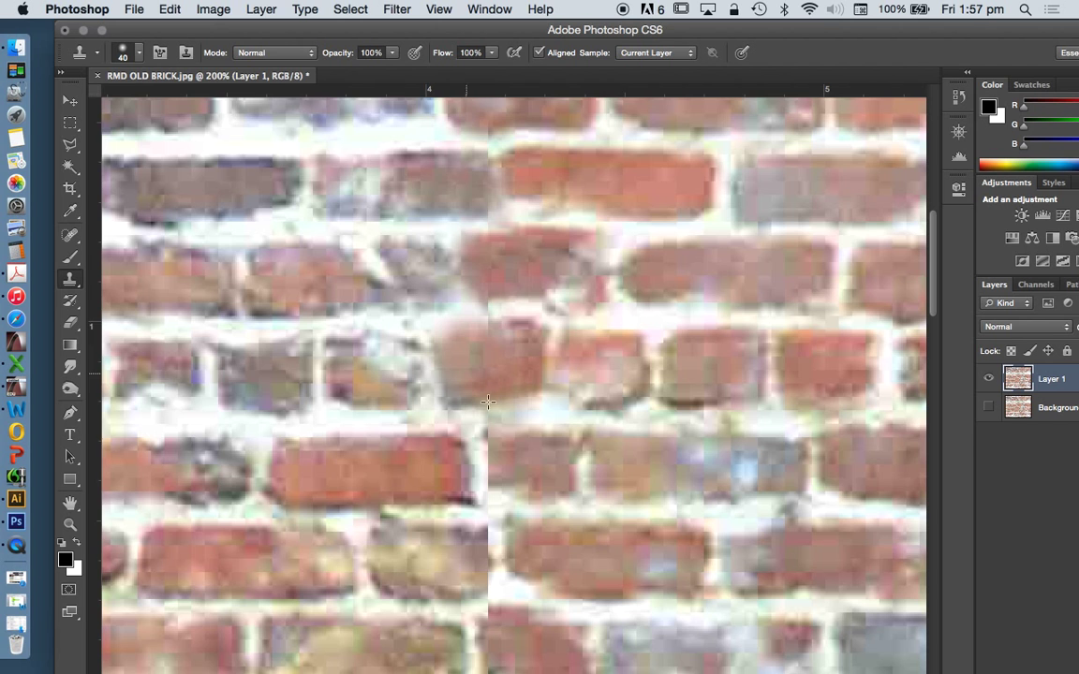
scroll(477, 375, "down", 3)
mouse_move(528, 380)
left_mouse_down()
mouse_move(489, 370)
mouse_move(491, 417)
mouse_move(546, 413)
left_mouse_up()
Undo a bad clone stroke, then dab cloned texture onto the light brick and dark blot
scroll(546, 413, "down", 5)
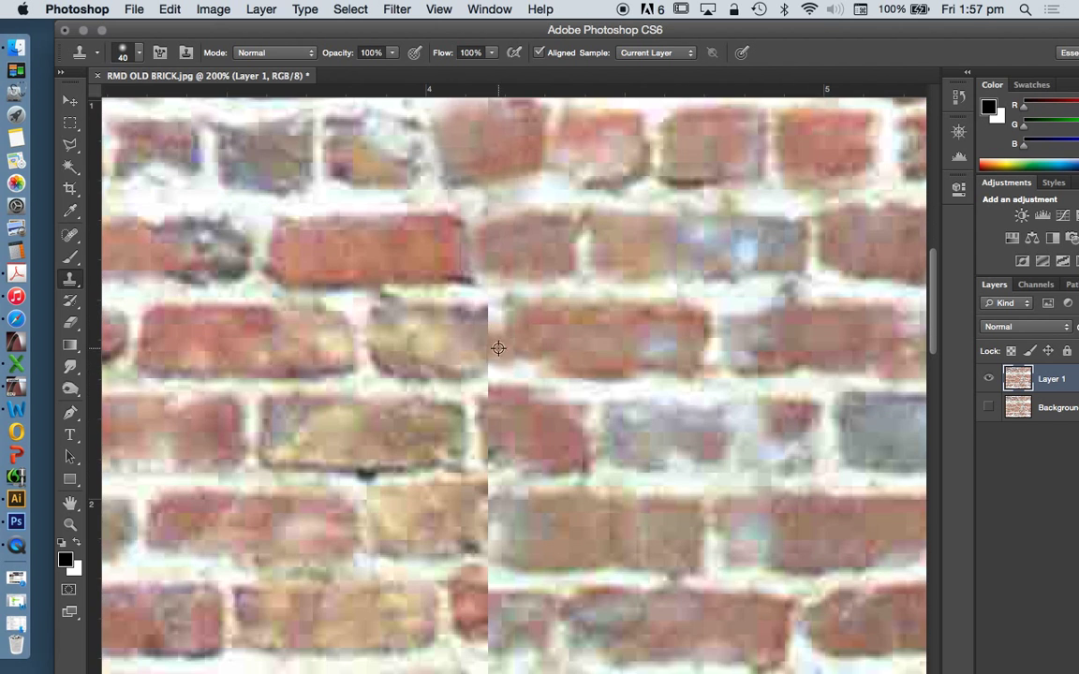
mouse_move(445, 323)
left_mouse_down()
mouse_move(476, 354)
mouse_move(481, 332)
mouse_move(440, 347)
mouse_move(457, 355)
left_mouse_up()
key("super+z")
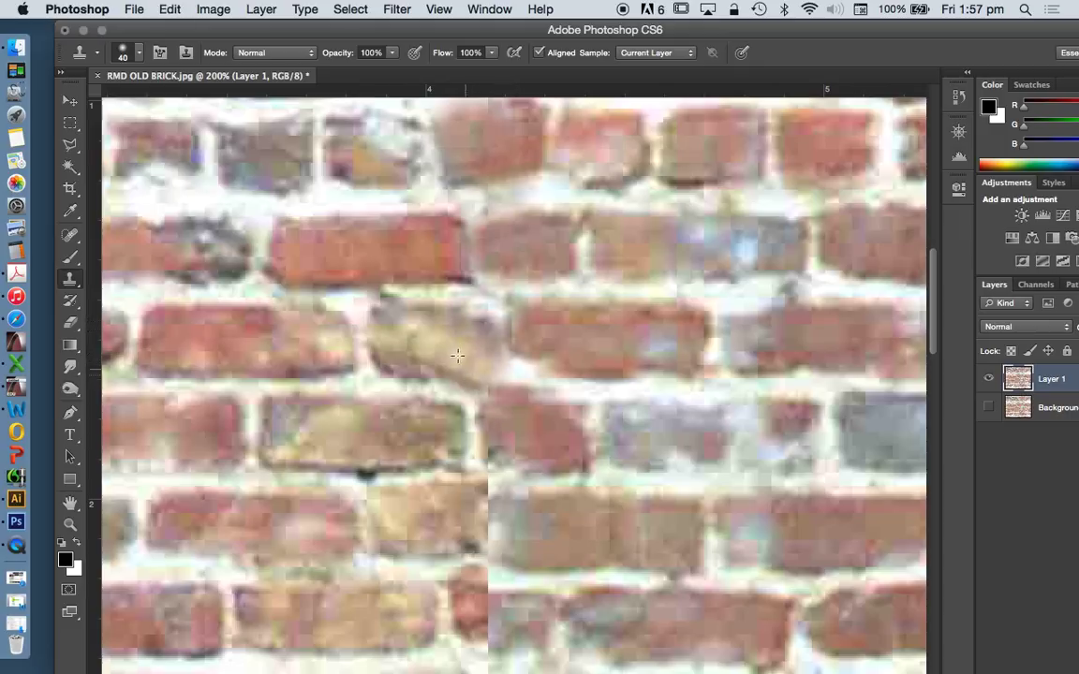
left_click(457, 355)
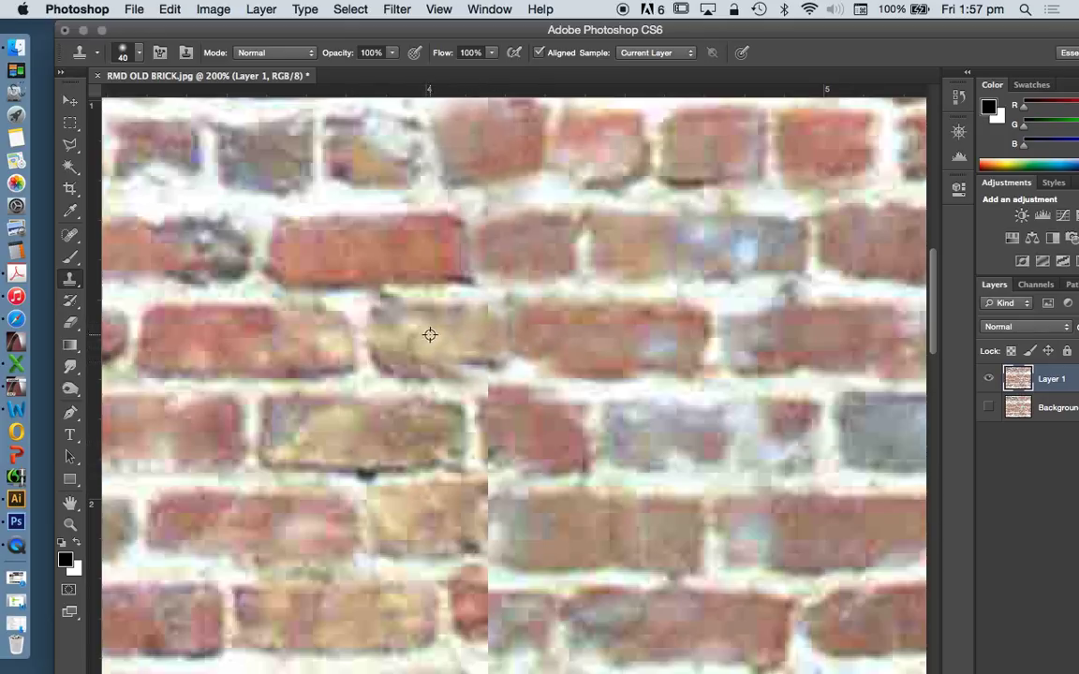
left_click(478, 361)
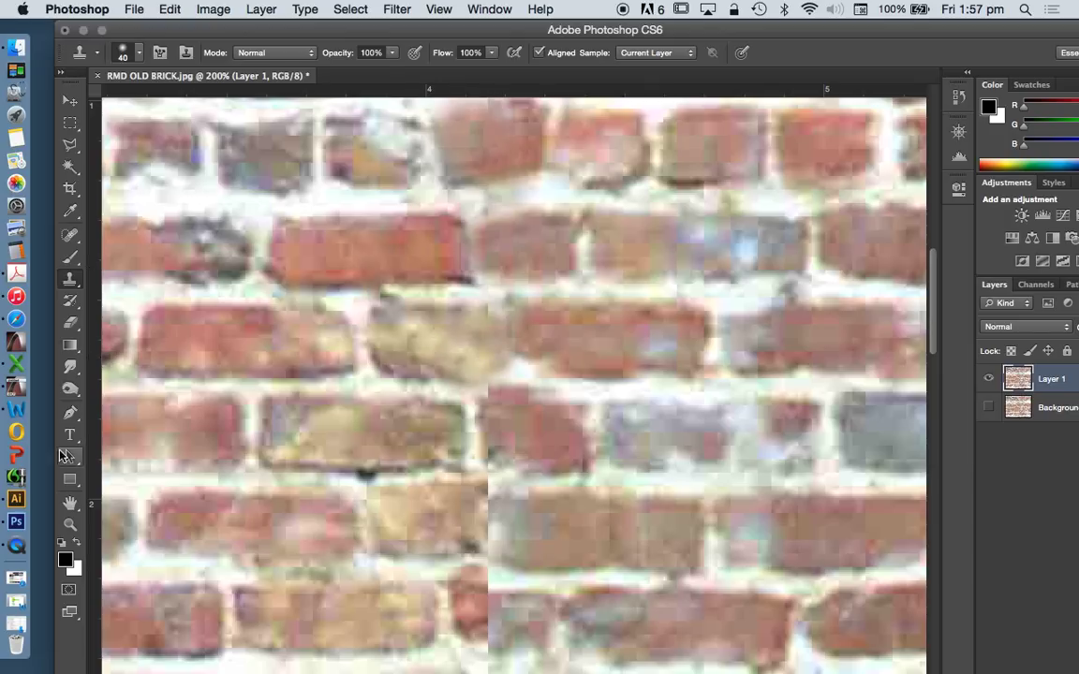
left_click(364, 474)
scroll(529, 459, "down", 3)
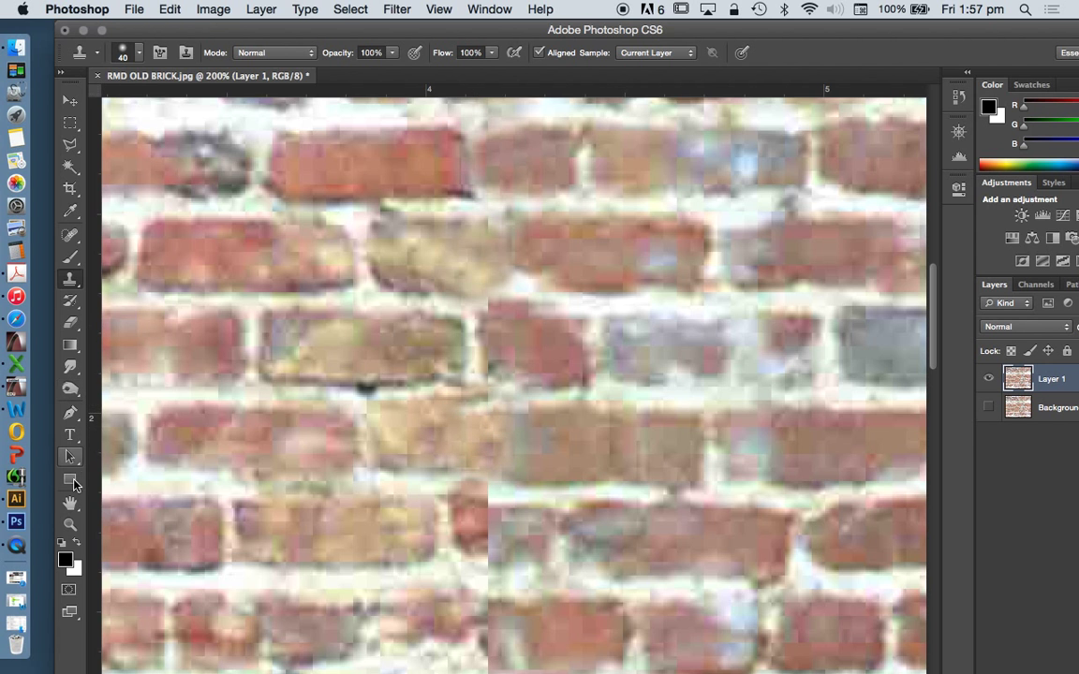
Zoom out and heal the central seam with a 166 px content-aware Spot Healing Brush
key("z")
left_click(411, 240, "alt")
left_click(411, 240, "alt")
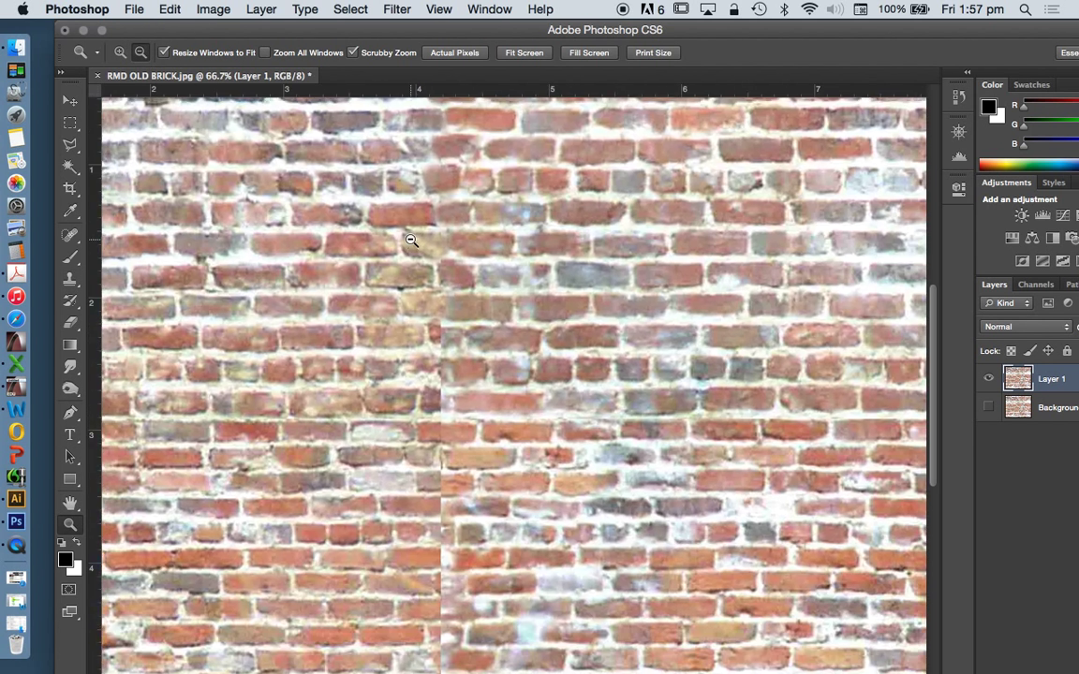
left_click(411, 241, "alt")
left_click(412, 241, "alt")
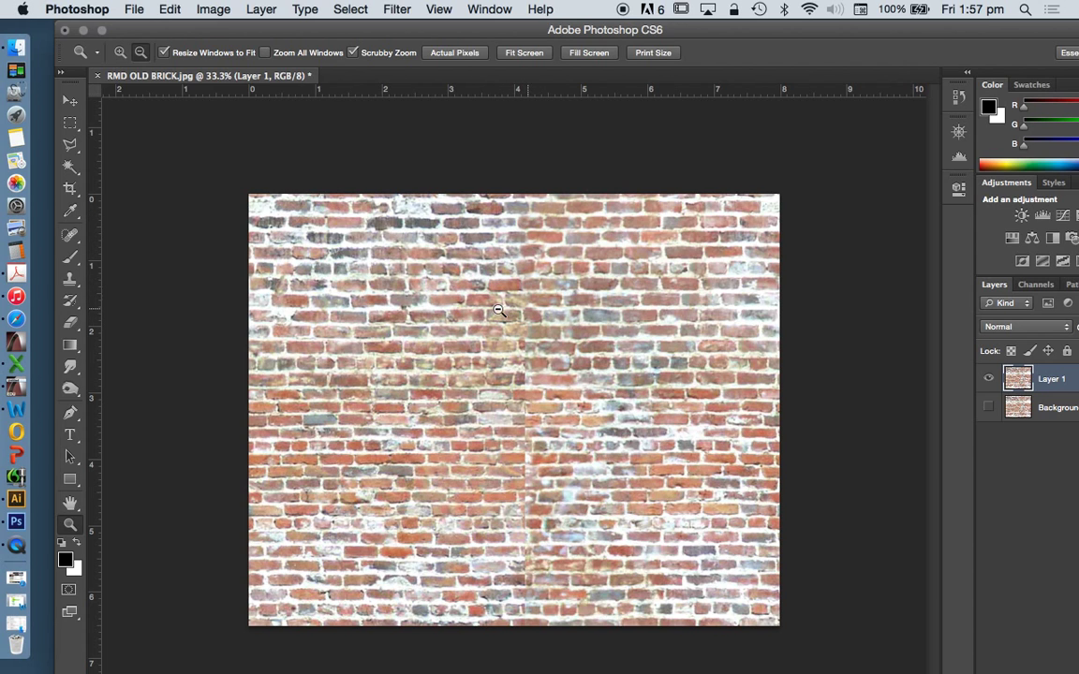
left_click(70, 235)
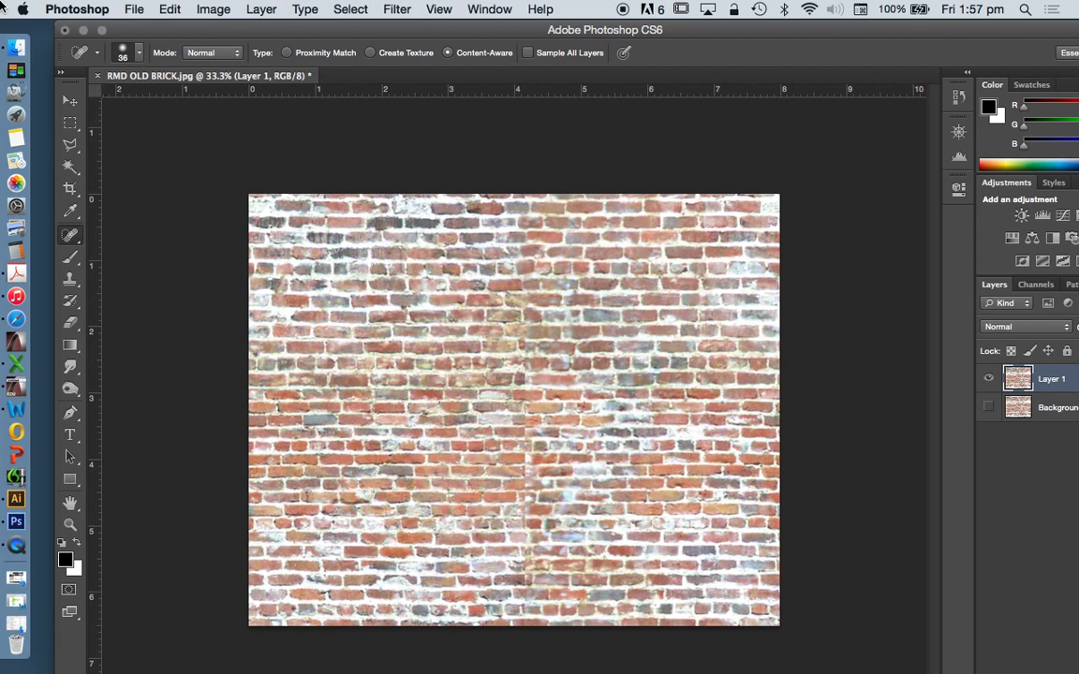
left_click(140, 54)
left_click_drag(144, 97, 171, 97)
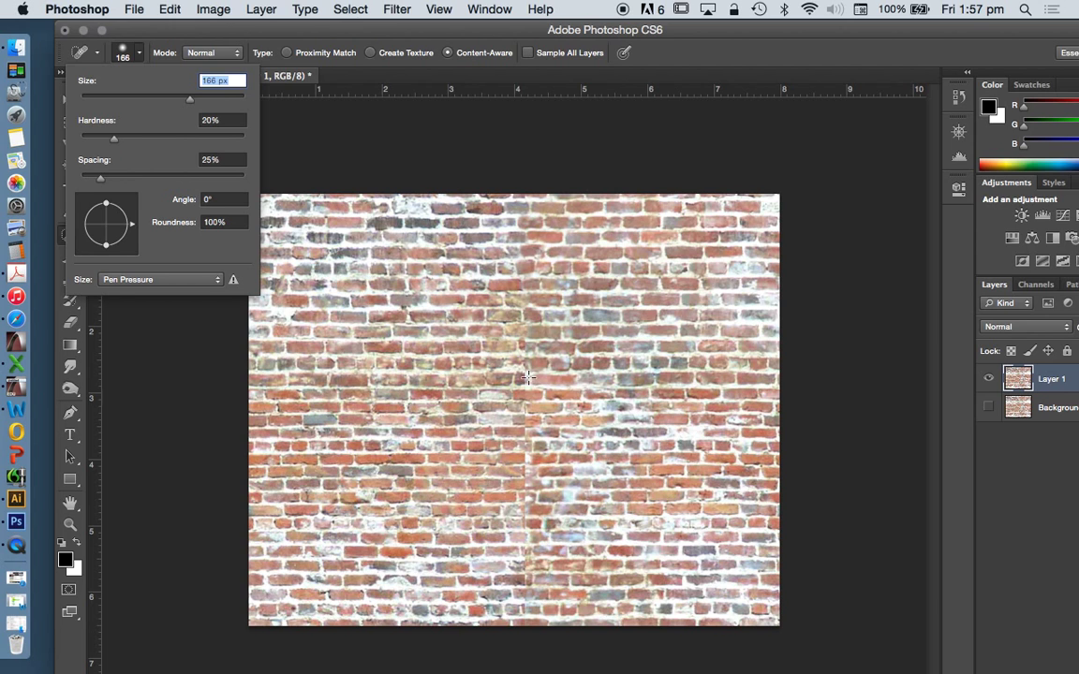
mouse_move(524, 370)
left_mouse_down()
mouse_move(523, 362)
mouse_move(529, 650)
left_mouse_up()
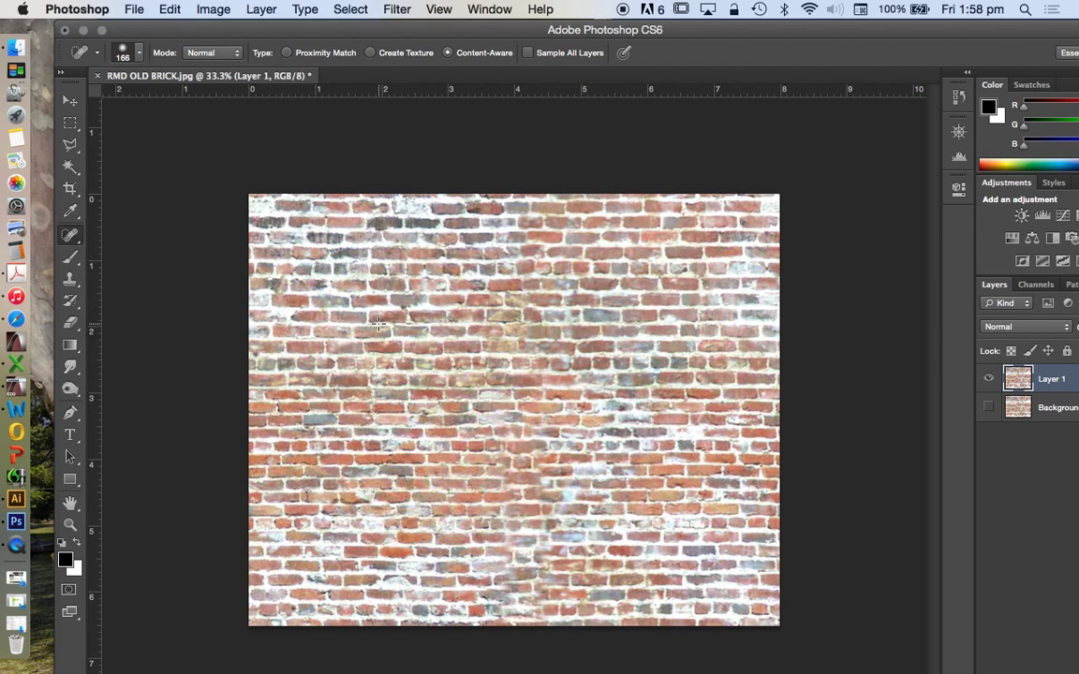
Raise brush hardness to 100%, heal the seam to the bottom edge, and zoom back in
left_click(140, 53)
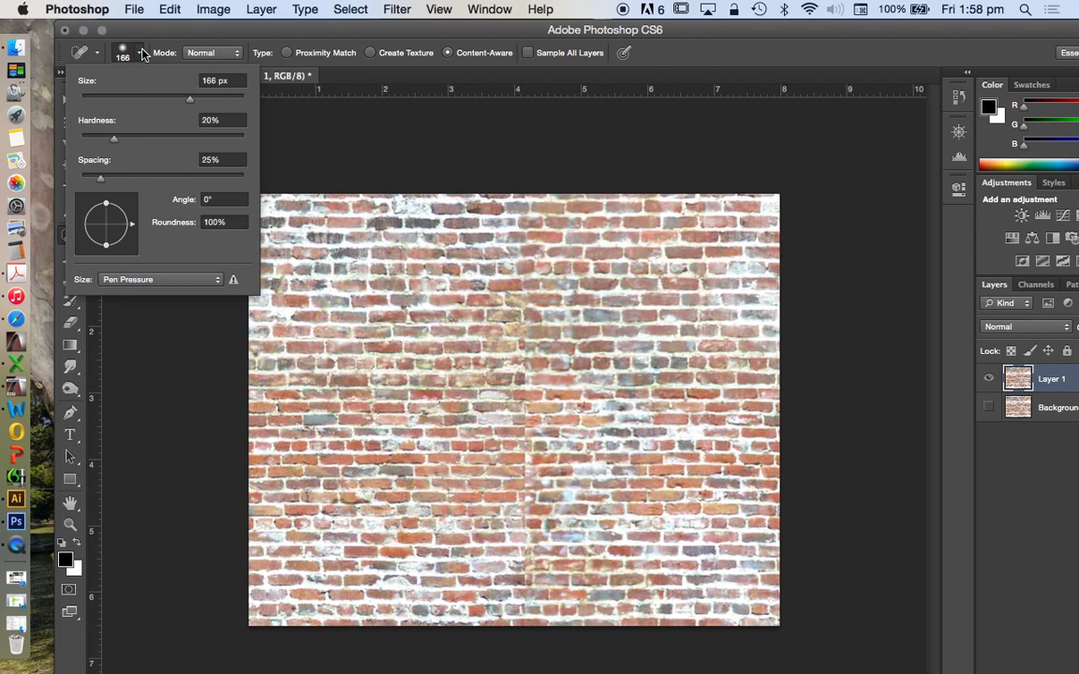
left_click_drag(115, 140, 253, 139)
mouse_move(517, 380)
left_mouse_down()
mouse_move(530, 412)
mouse_move(523, 642)
left_mouse_up()
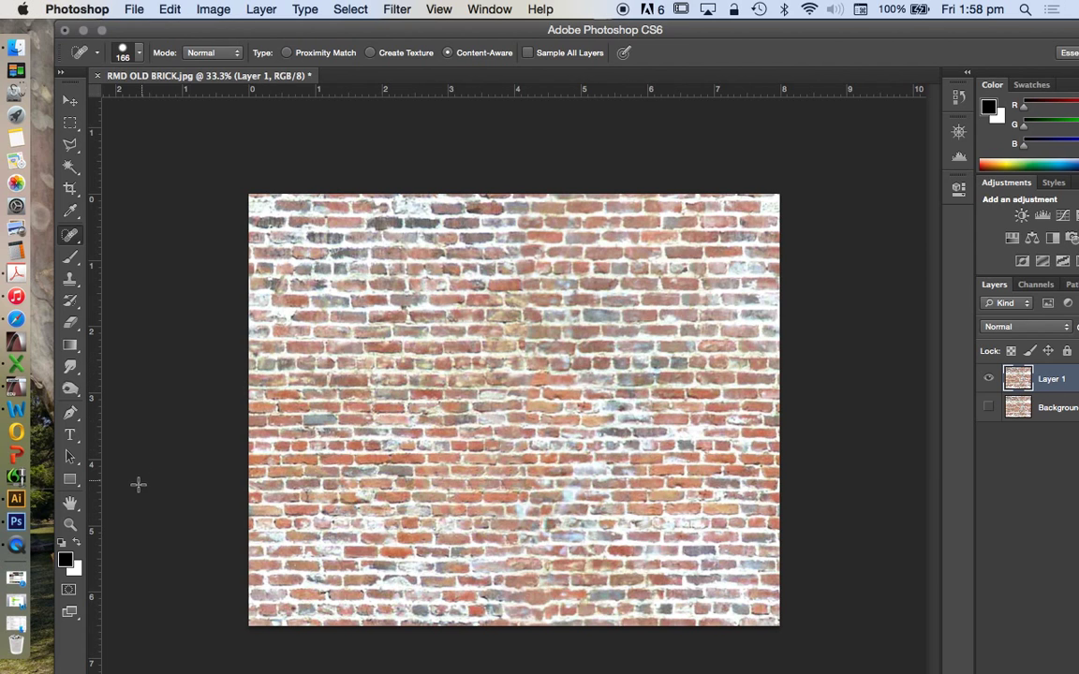
left_click(69, 524)
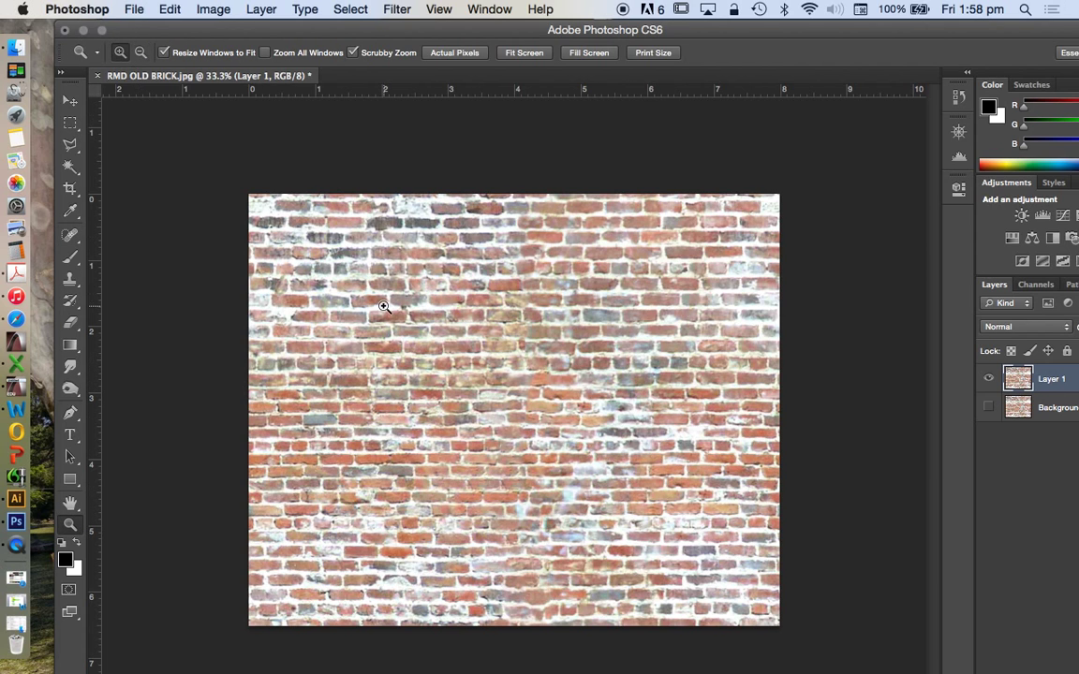
left_click(485, 367)
left_click(484, 351)
left_click(539, 384)
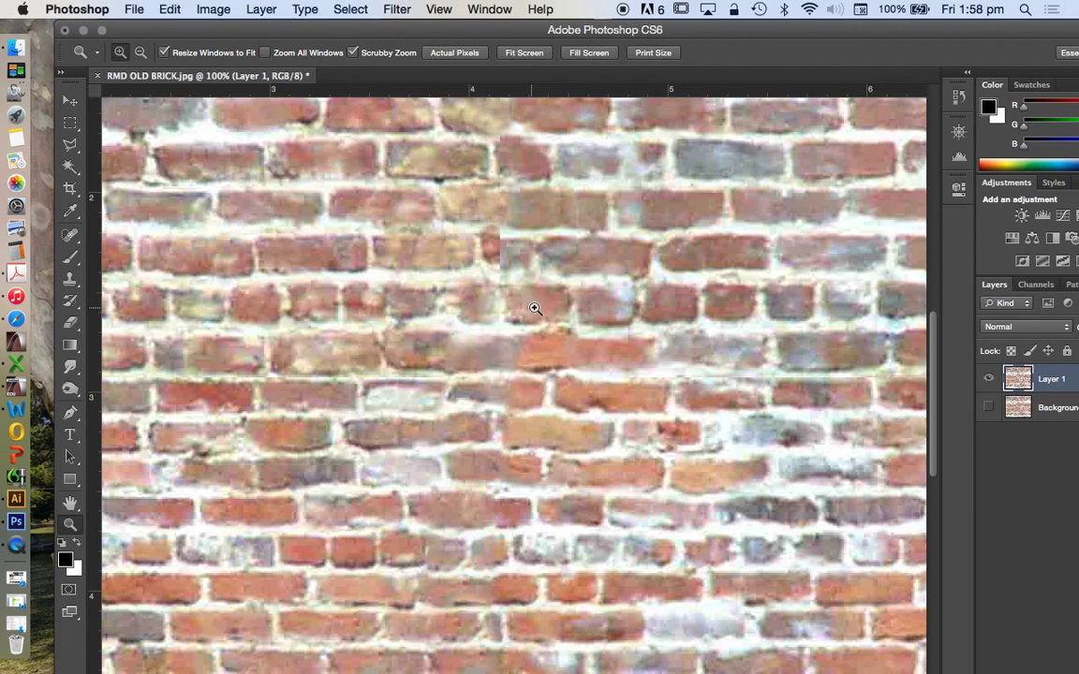
Magic Wand-select a smeared brick, deselect it, then spot-heal the smeared central bricks
left_click(69, 166)
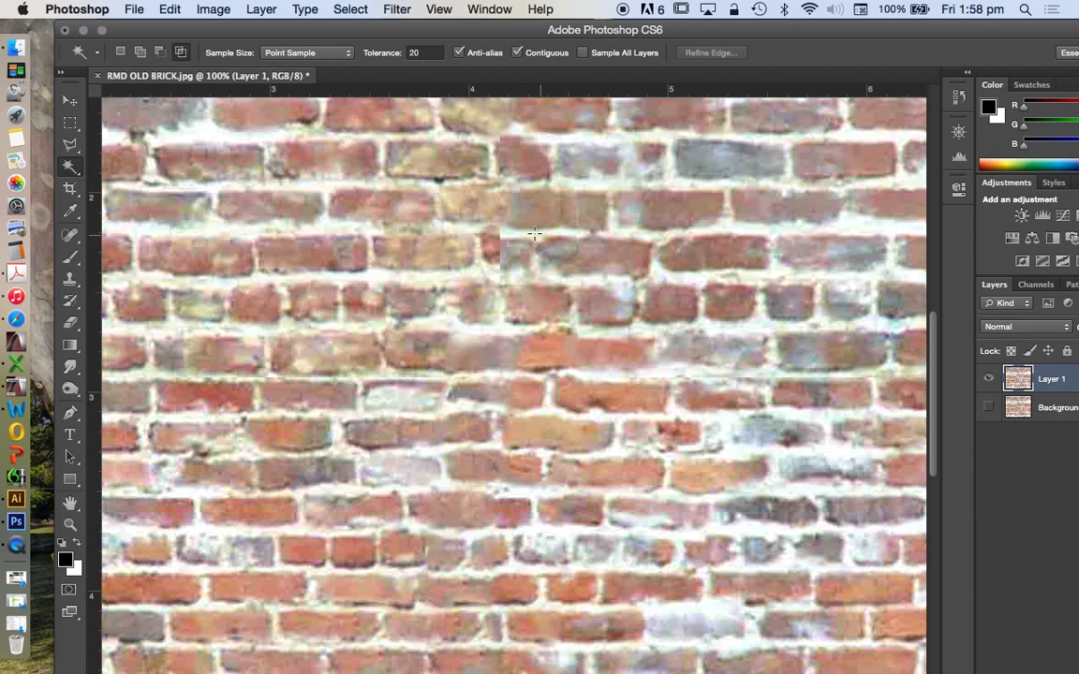
left_click(433, 197)
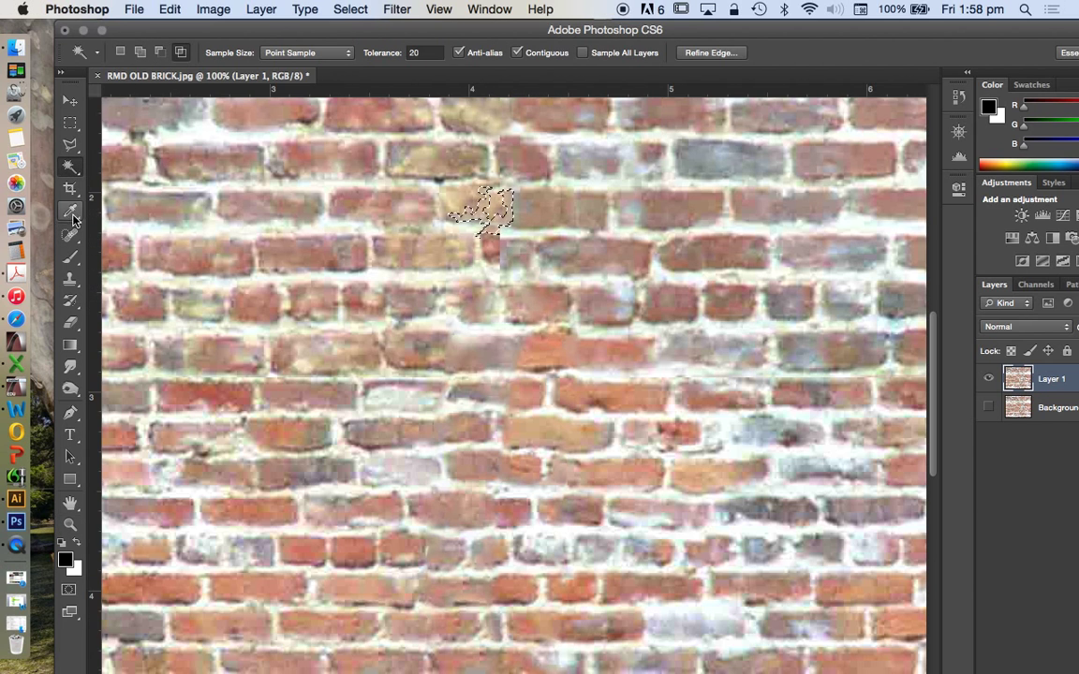
key("super+a")
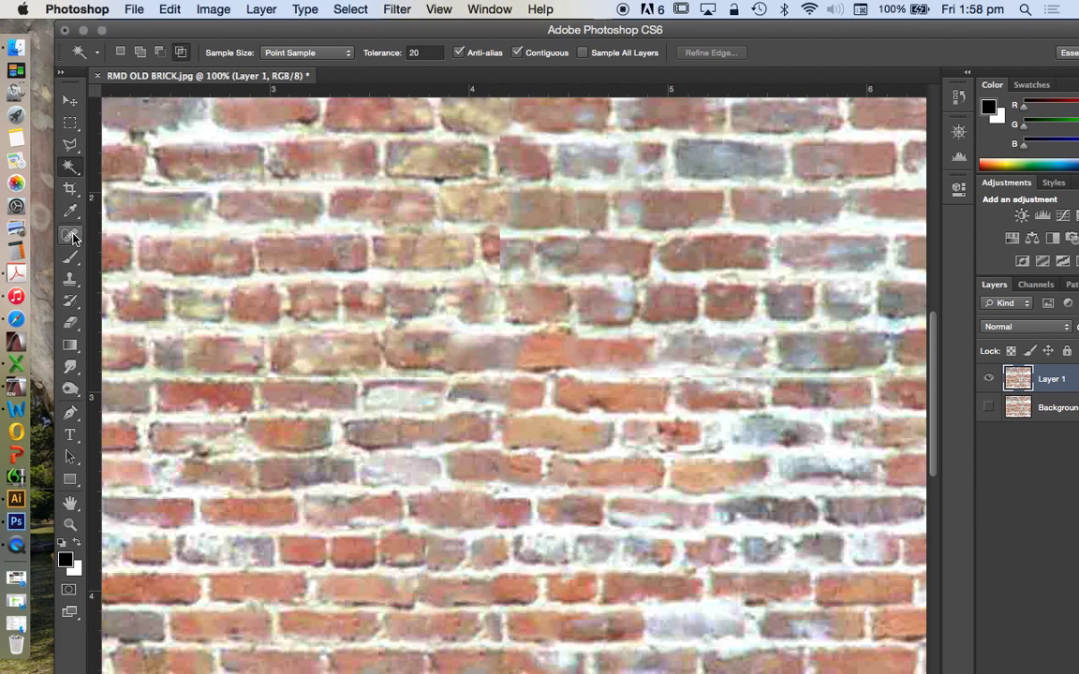
left_click(69, 234)
left_click_drag(473, 215, 520, 291)
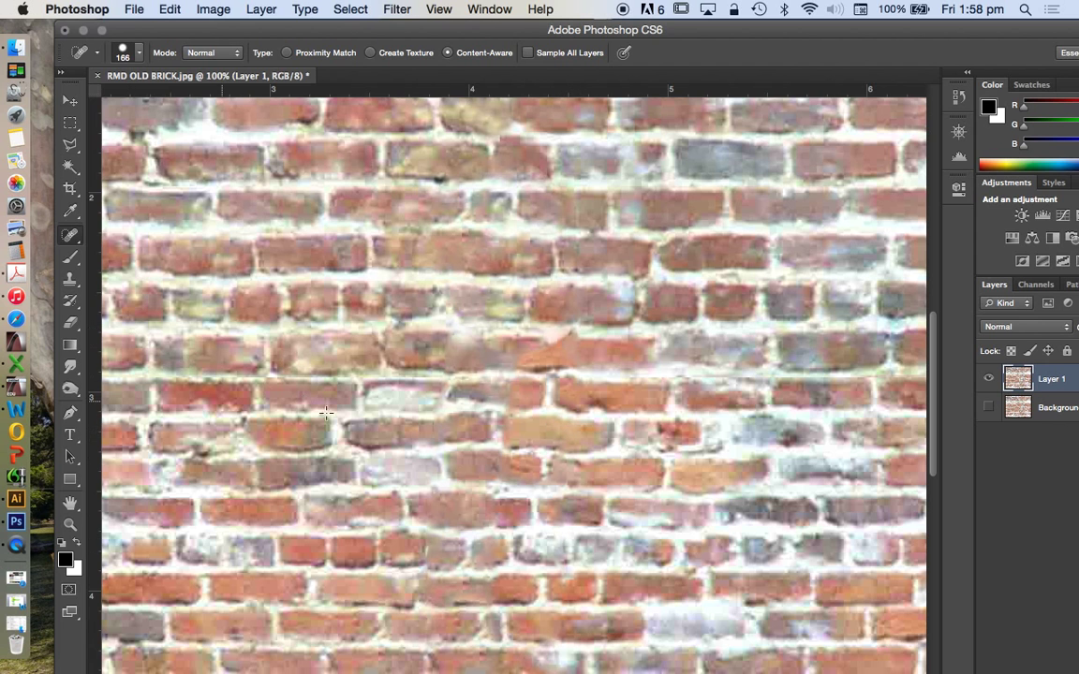
Zoom to 200% and clone clean brick and mortar over the smear and lower bricks
left_click(69, 524)
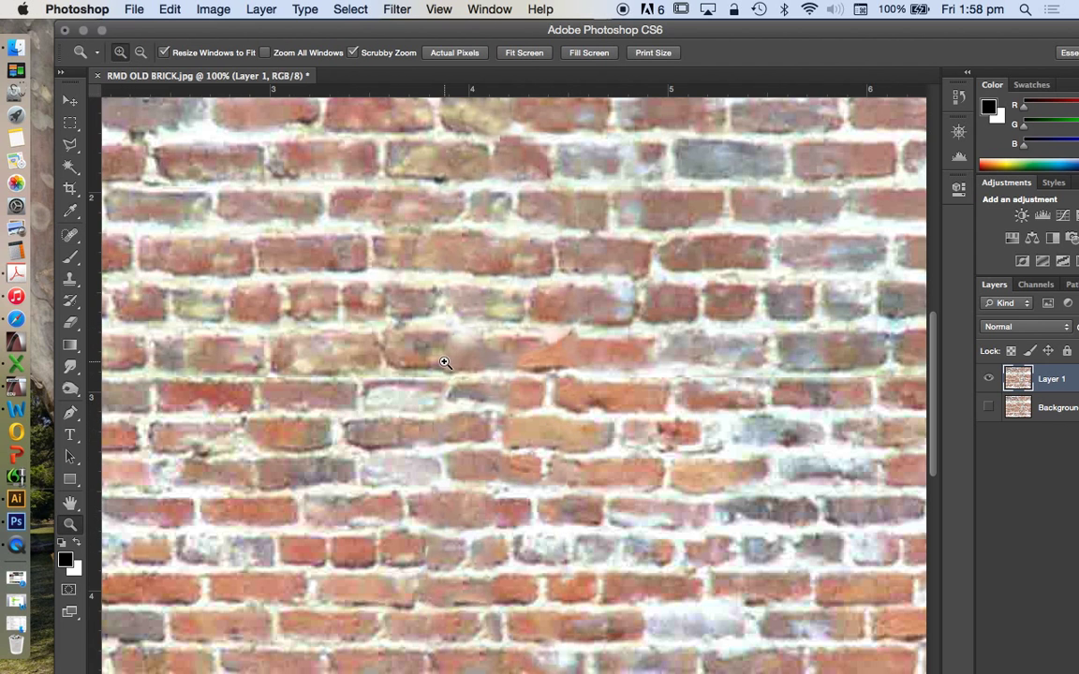
left_click(450, 361)
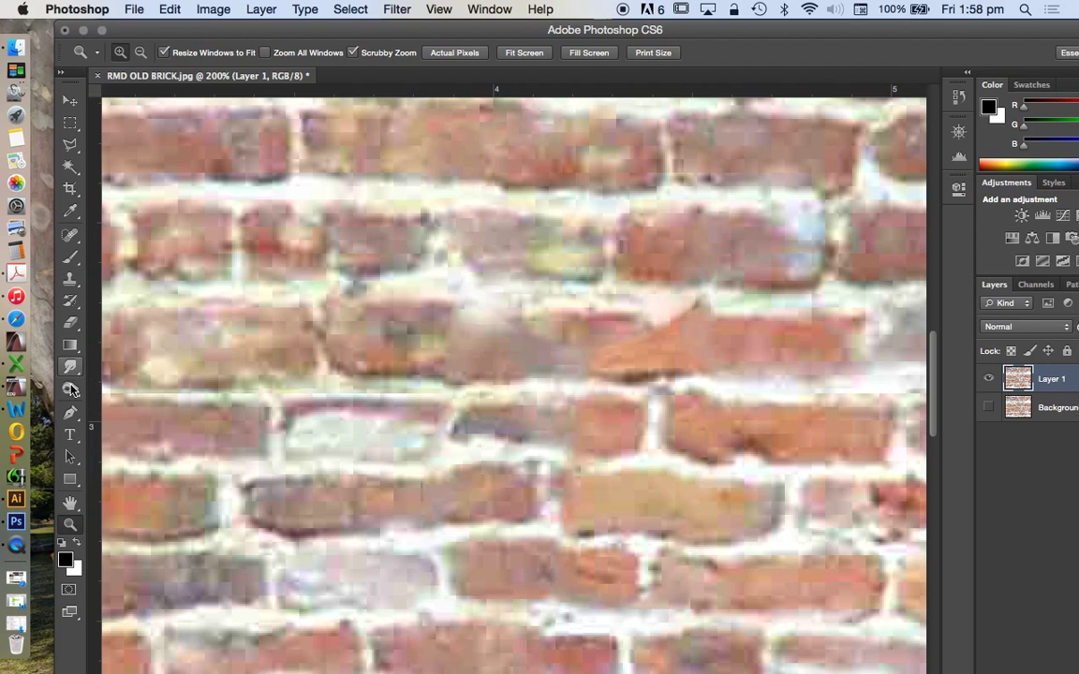
left_click(70, 278)
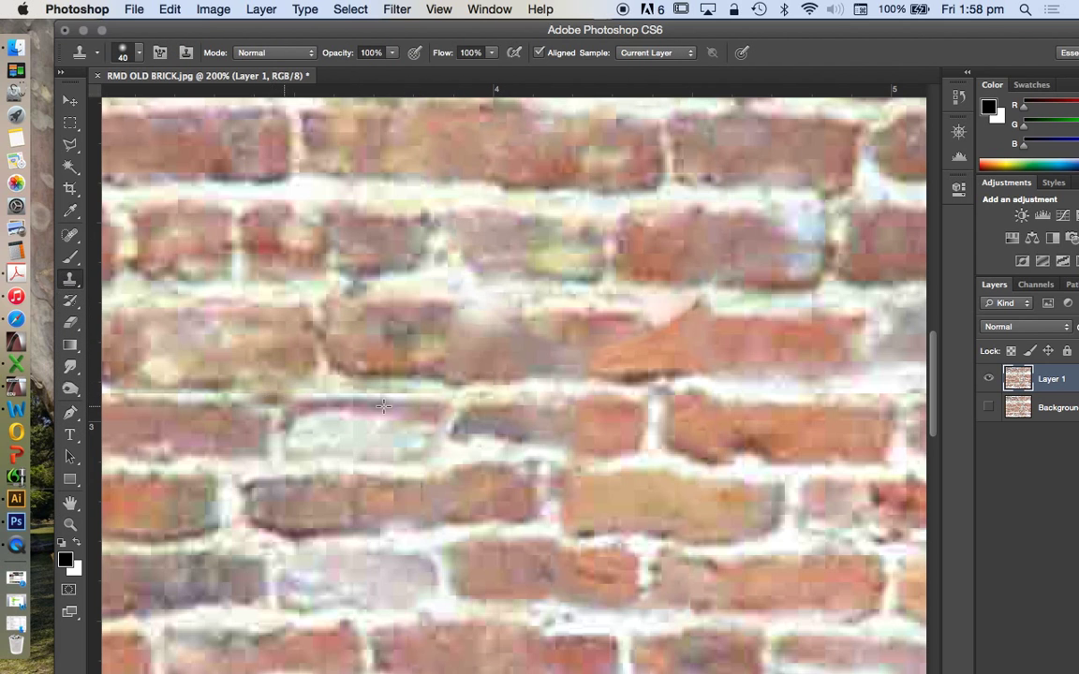
scroll(327, 316, "up", 3)
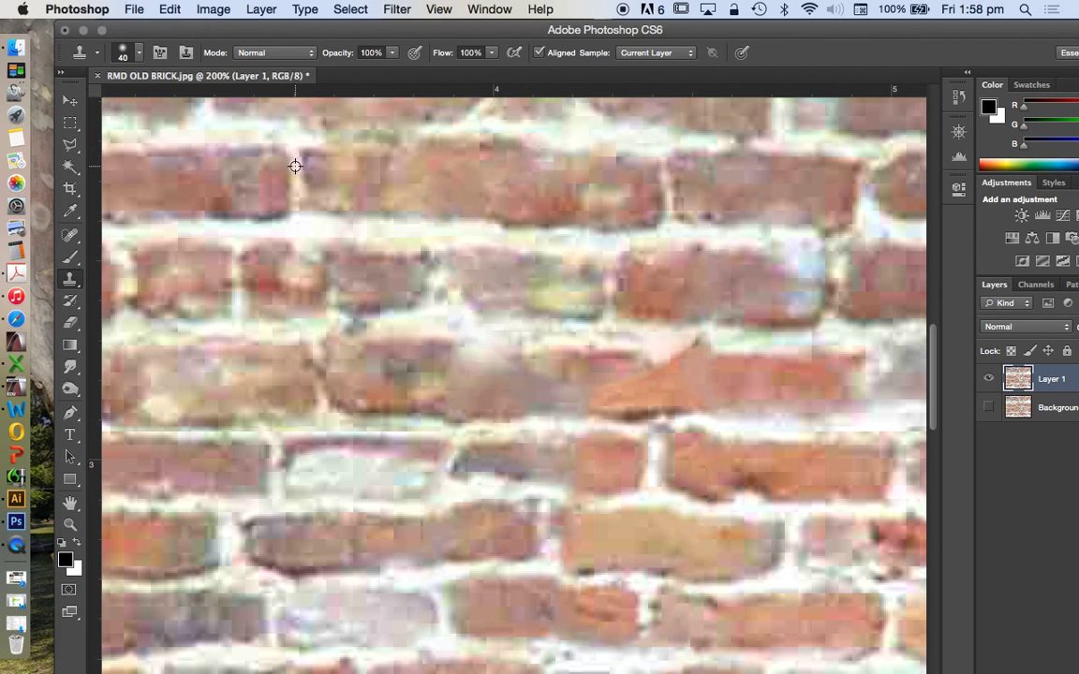
left_click(293, 151, "alt")
left_click_drag(526, 349, 529, 394)
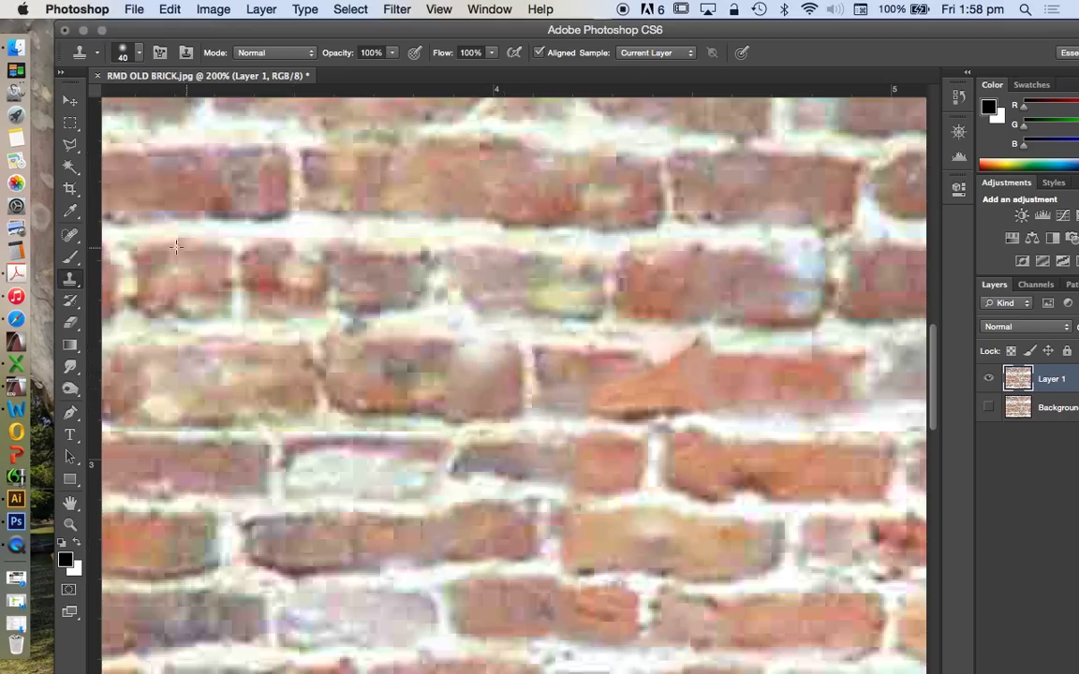
scroll(487, 492, "down", 1)
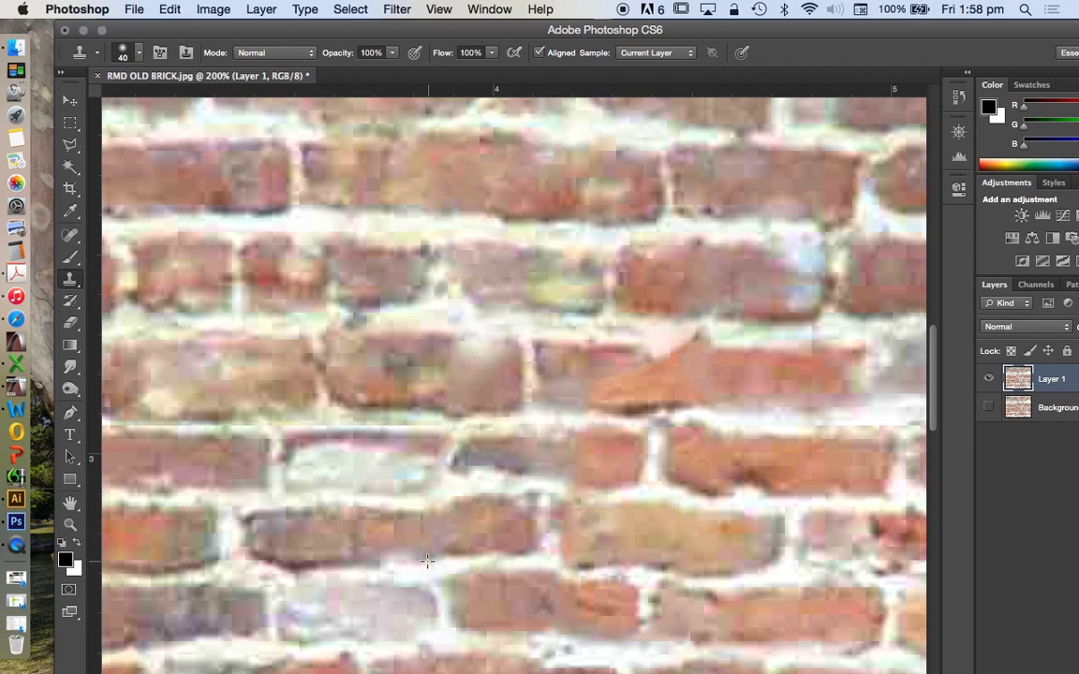
scroll(530, 504, "down", 2)
mouse_move(530, 504)
left_mouse_down()
mouse_move(571, 539)
mouse_move(575, 510)
left_mouse_up()
scroll(618, 525, "down", 2)
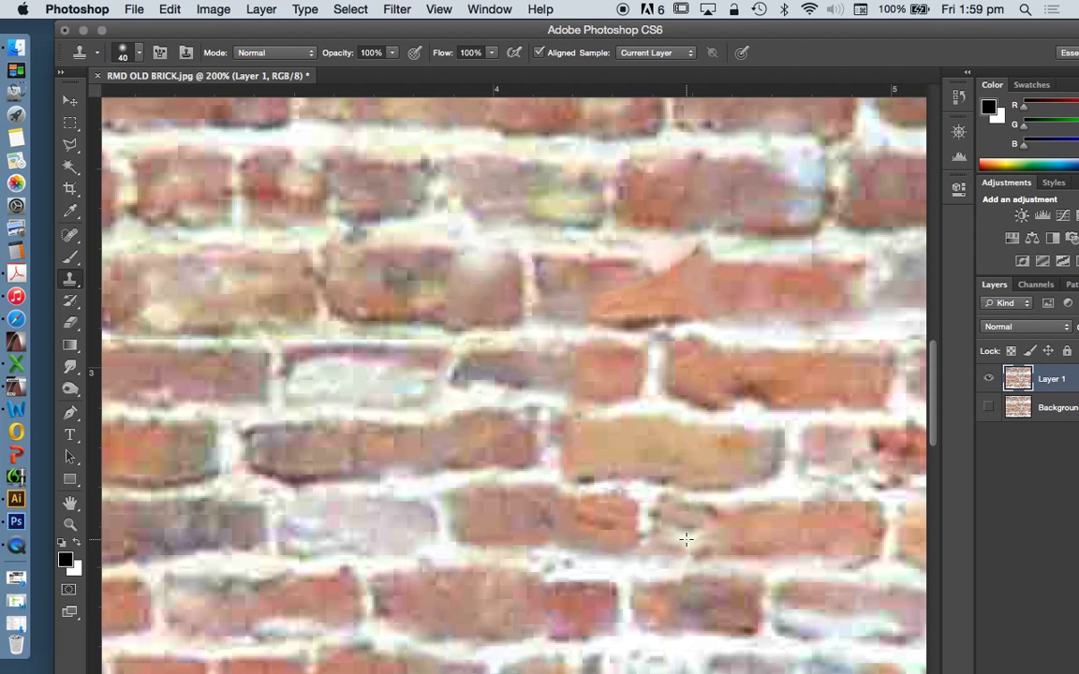
Zoom out to 66.7%, clear a small Magic Wand selection, then zoom out to the whole texture
key("z")
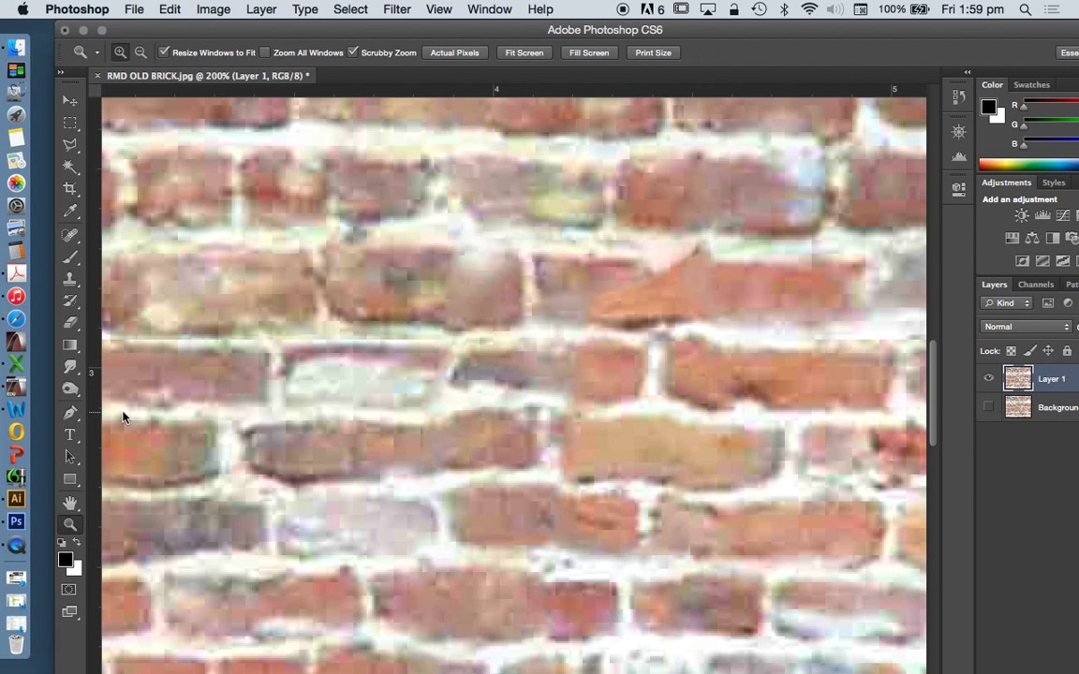
left_click(415, 270, "alt")
left_click(415, 269, "alt")
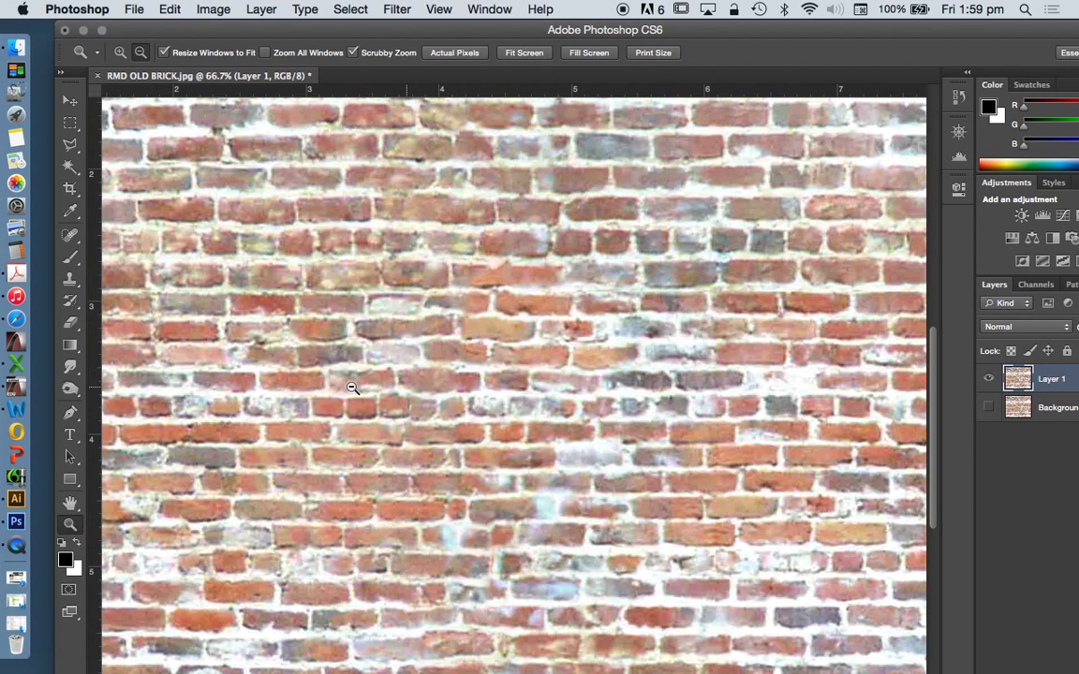
left_click(70, 166)
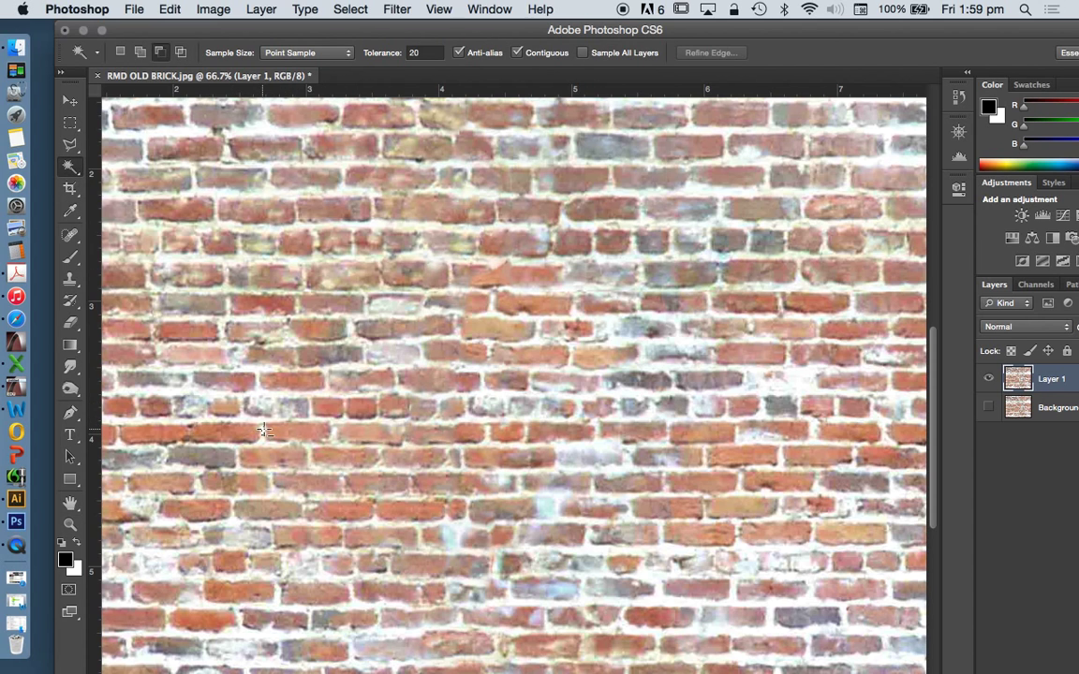
left_click(262, 431)
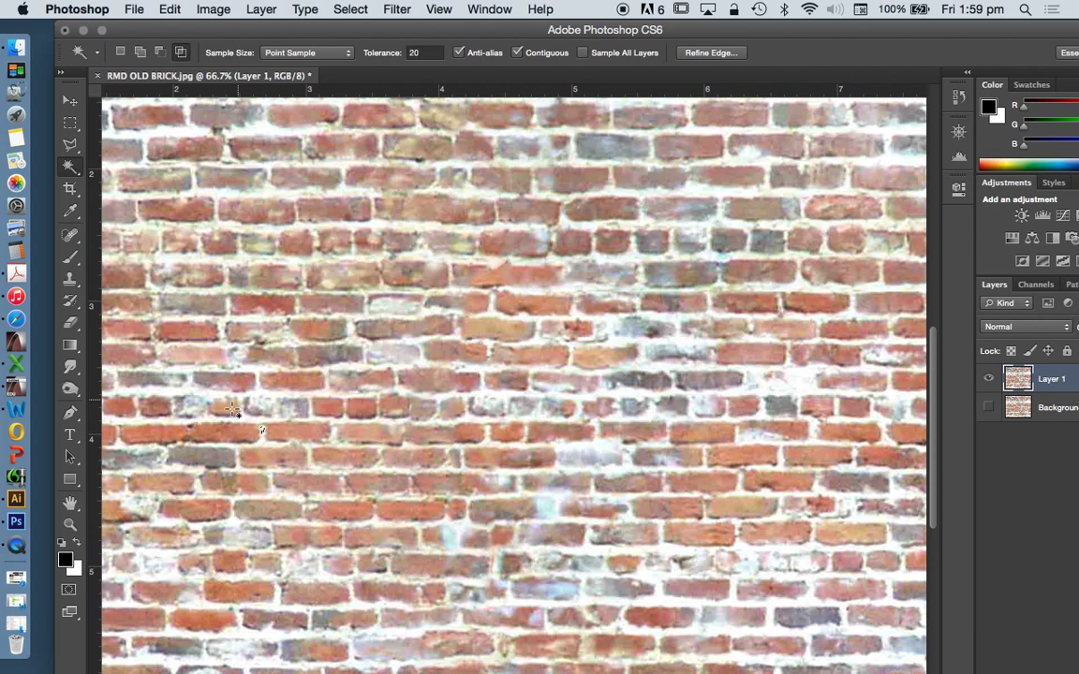
left_click(71, 279)
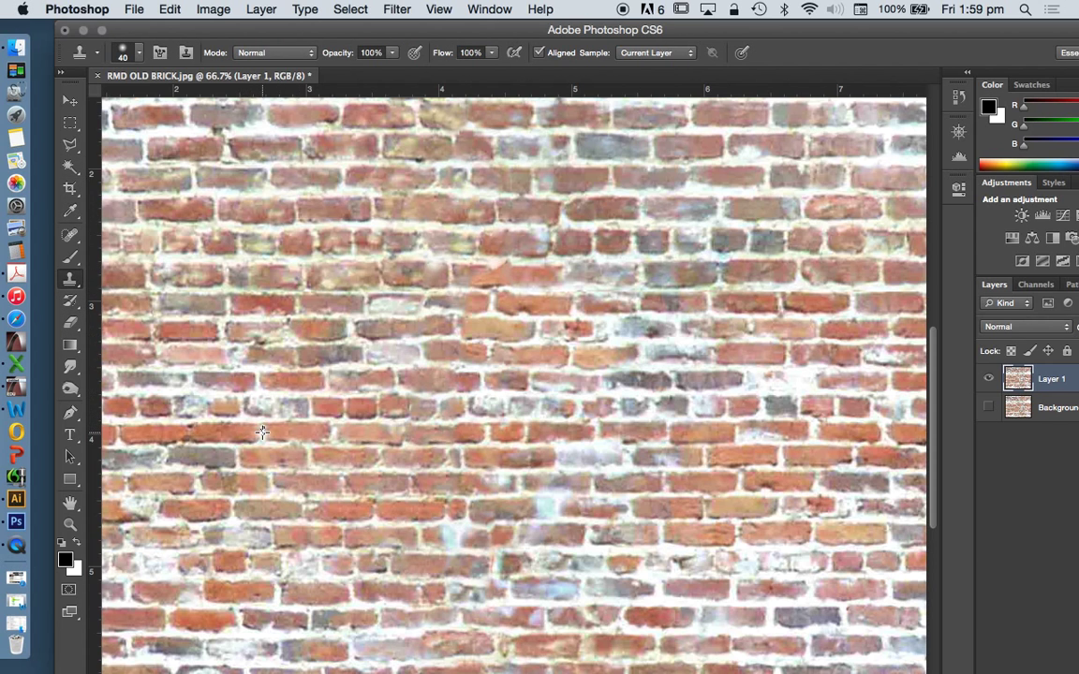
key("super+d")
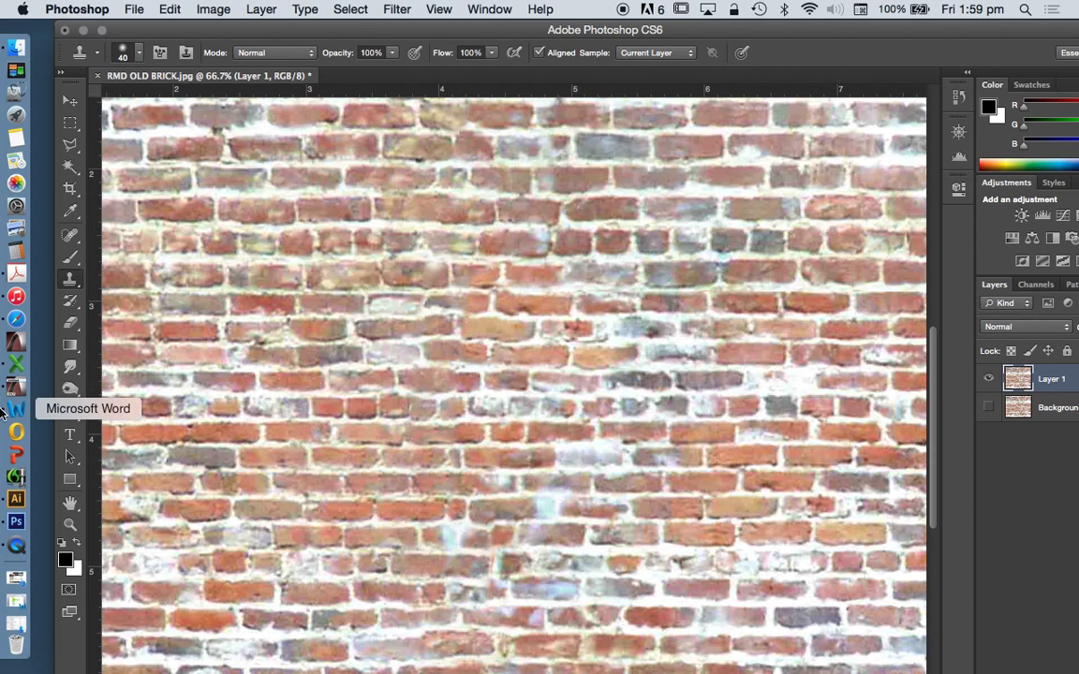
left_click(69, 524)
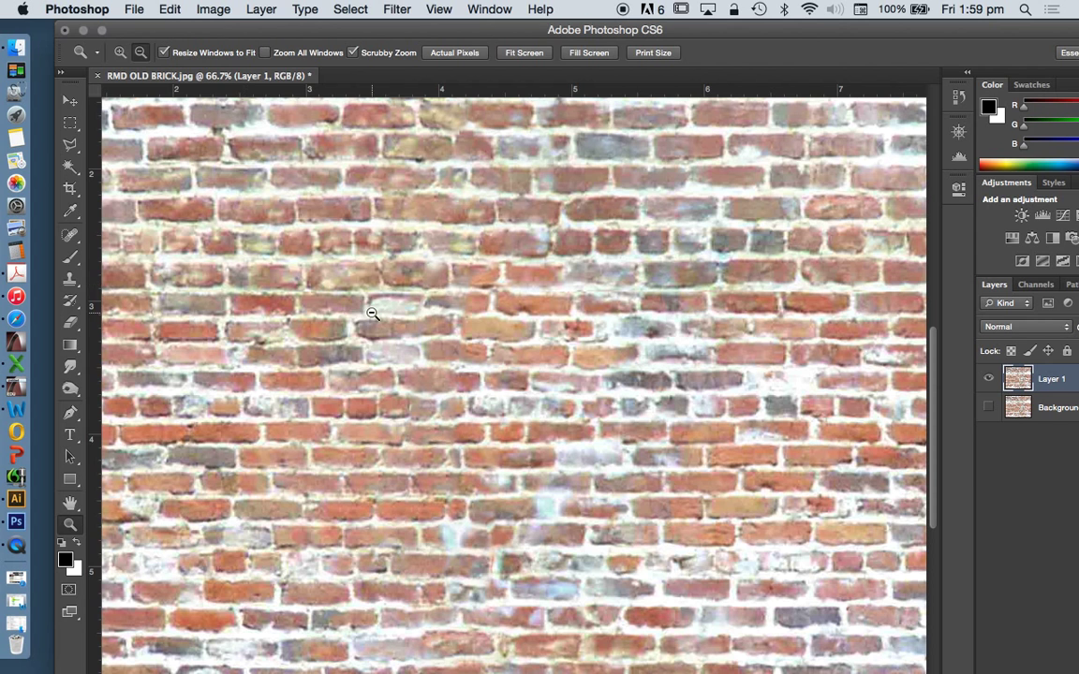
left_click(318, 244, "alt")
left_click(412, 309, "alt")
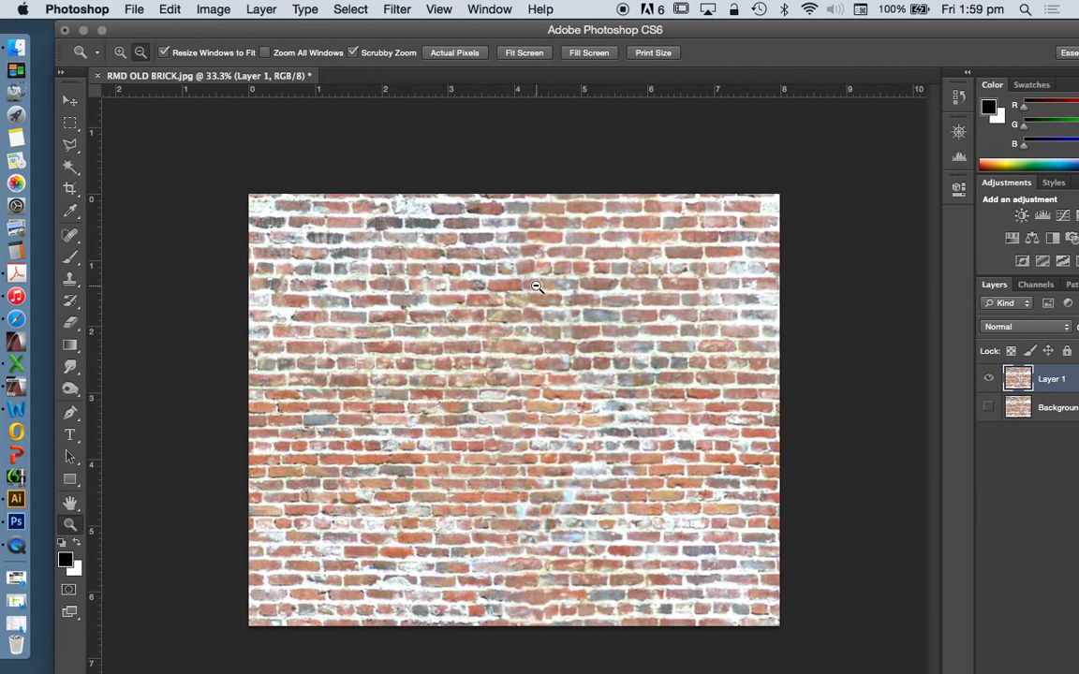
left_click(398, 10)
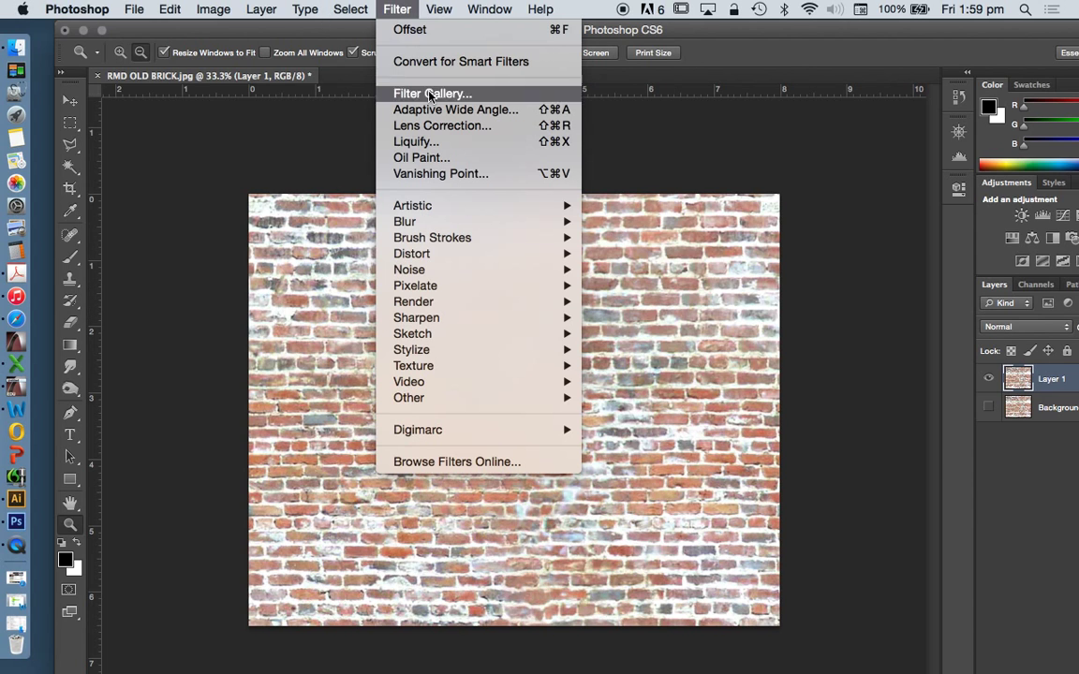
Preview a wrap-around Offset filter shifting -2078 px horizontally and +692 px vertically
mouse_move(505, 399)
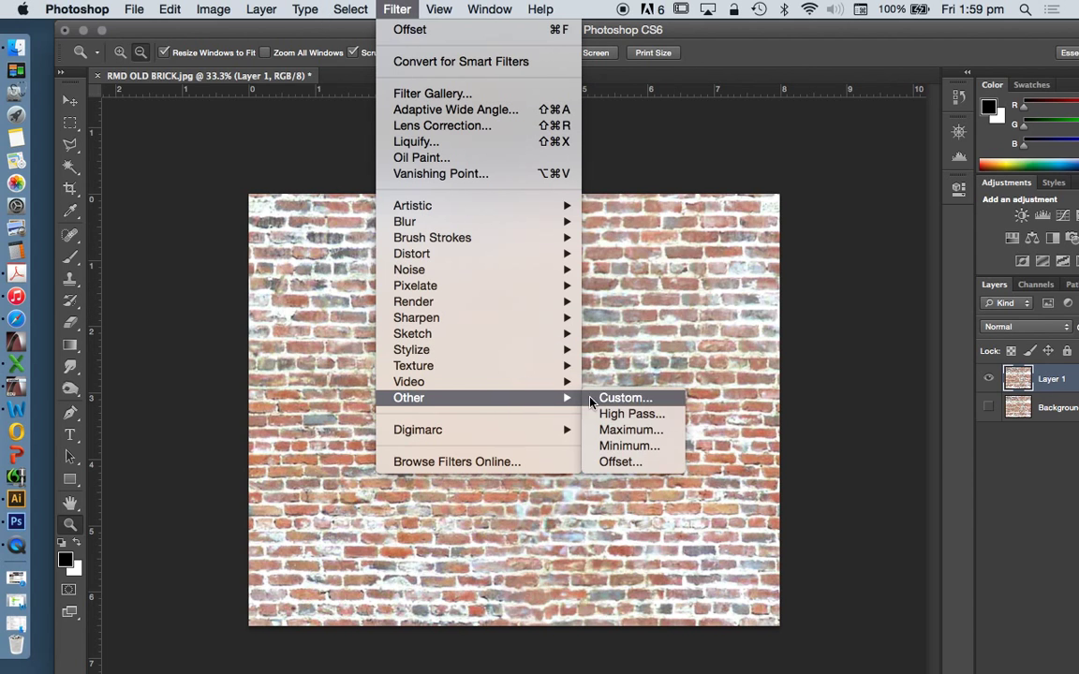
left_click(620, 462)
left_click_drag(778, 111, 698, 117)
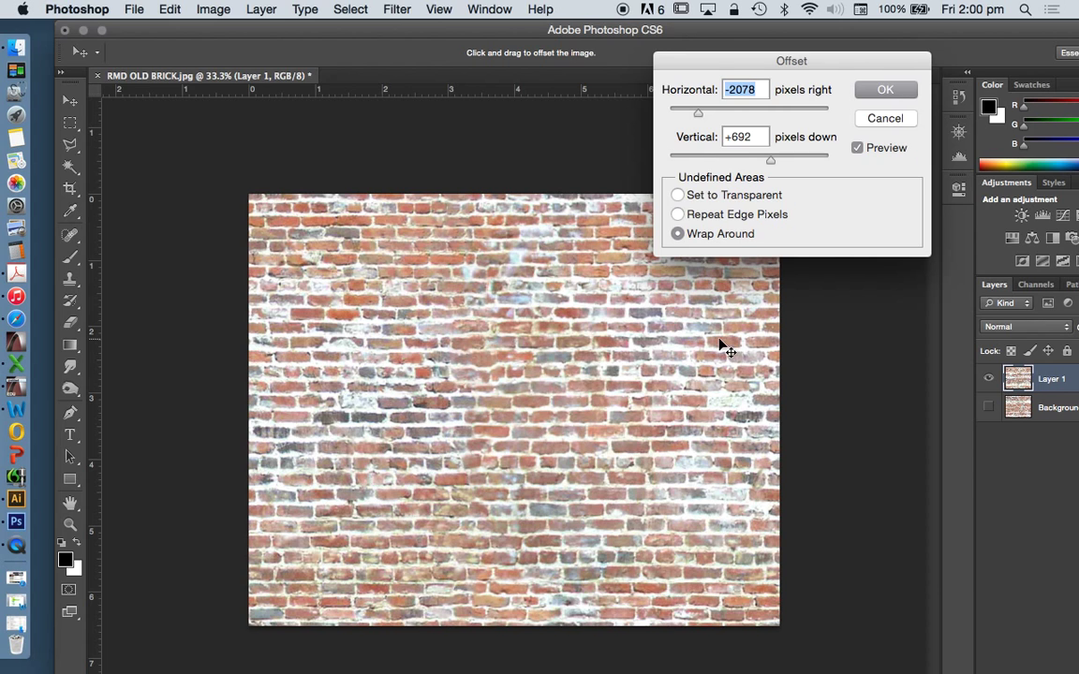
Apply the offset and save the texture as RMD OLD BRICK.jpg at JPEG quality 12
left_click(881, 92)
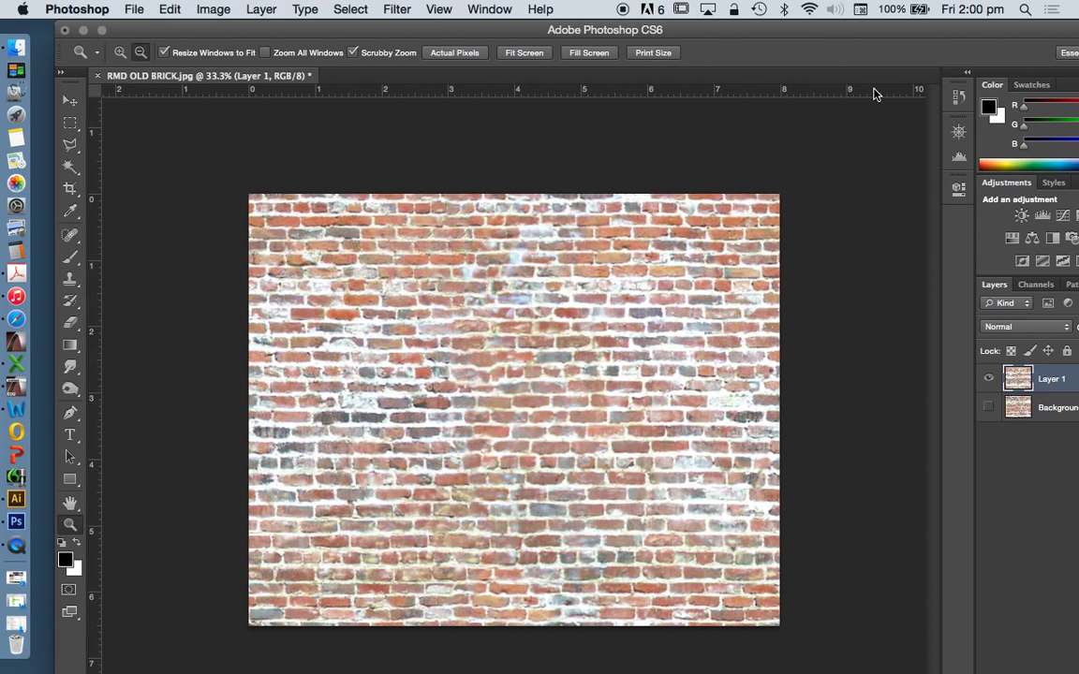
key("super+shift+s")
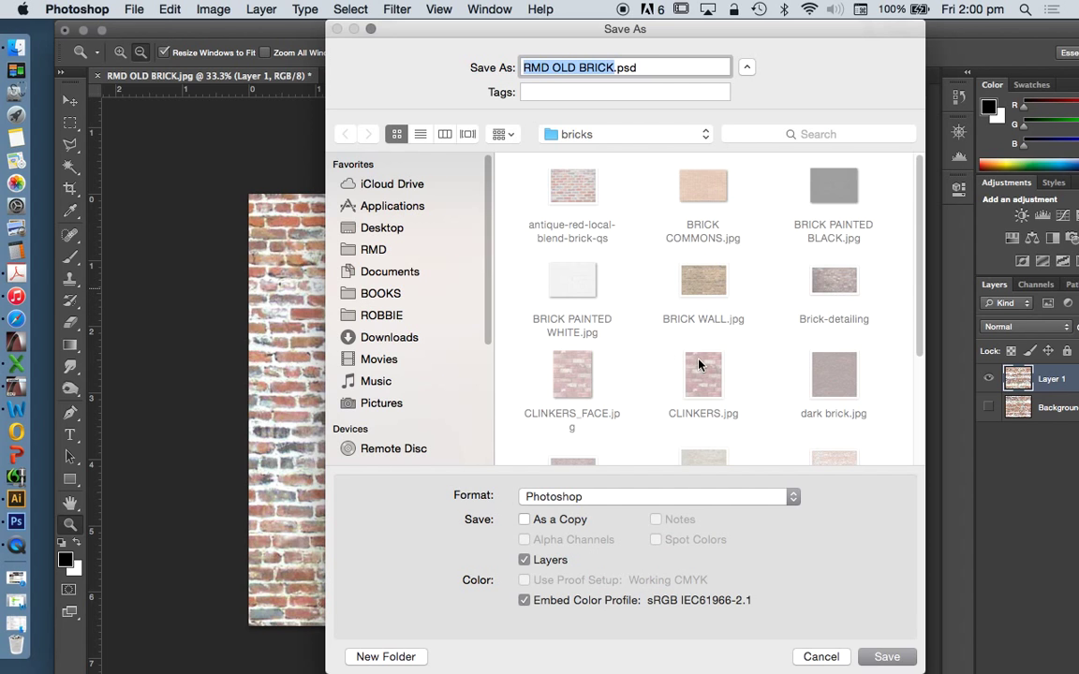
left_click(640, 504)
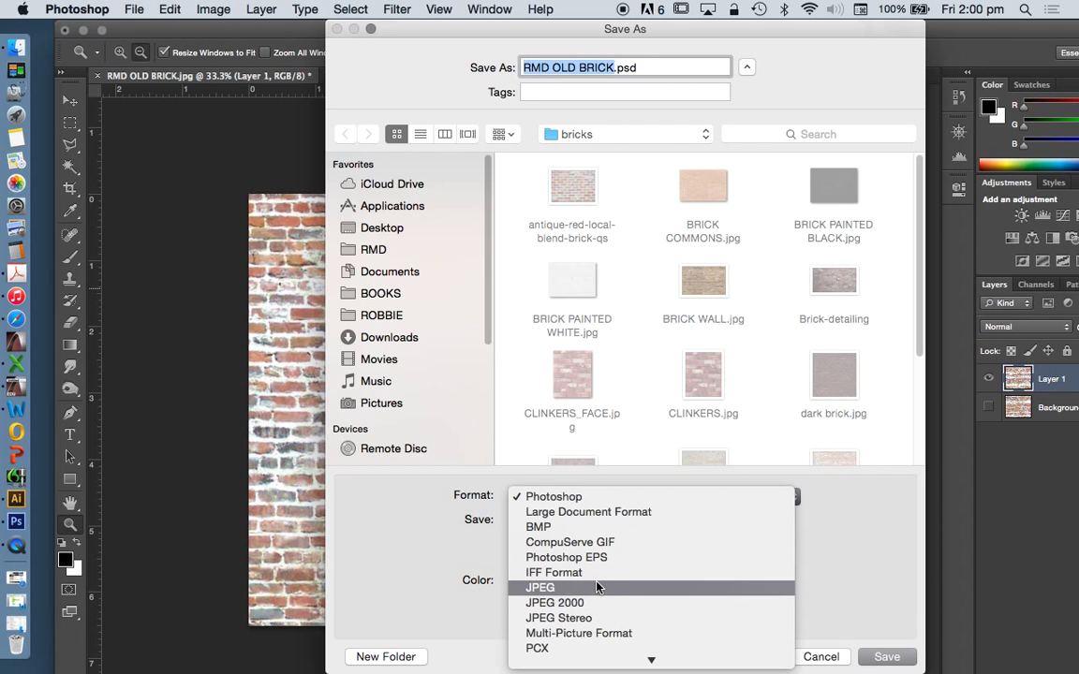
left_click(598, 585)
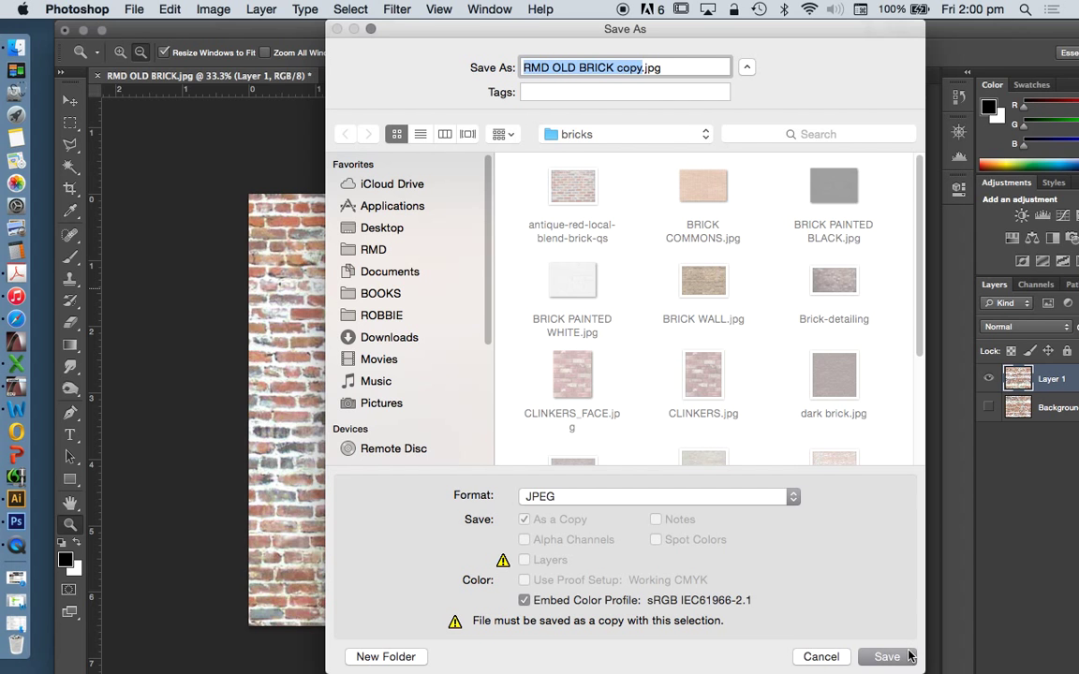
left_click(886, 656)
left_click_drag(784, 280, 932, 279)
key("Return")
key("z")
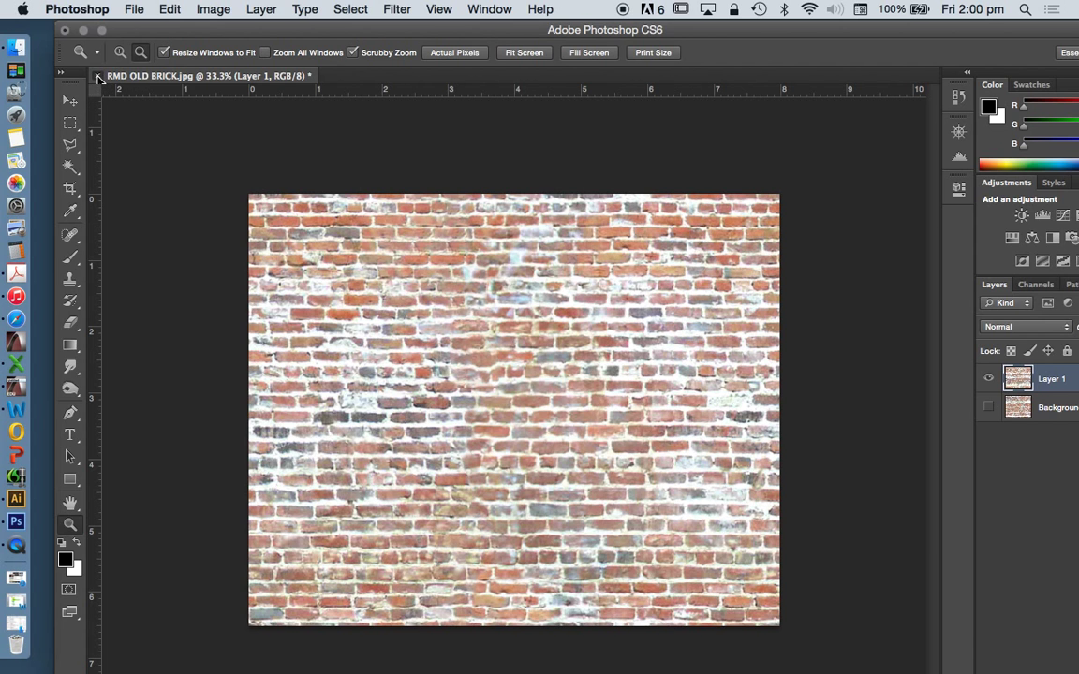
Close the brick image without saving its layered version and return to ArchiCAD
left_click(98, 76)
left_click(687, 262)
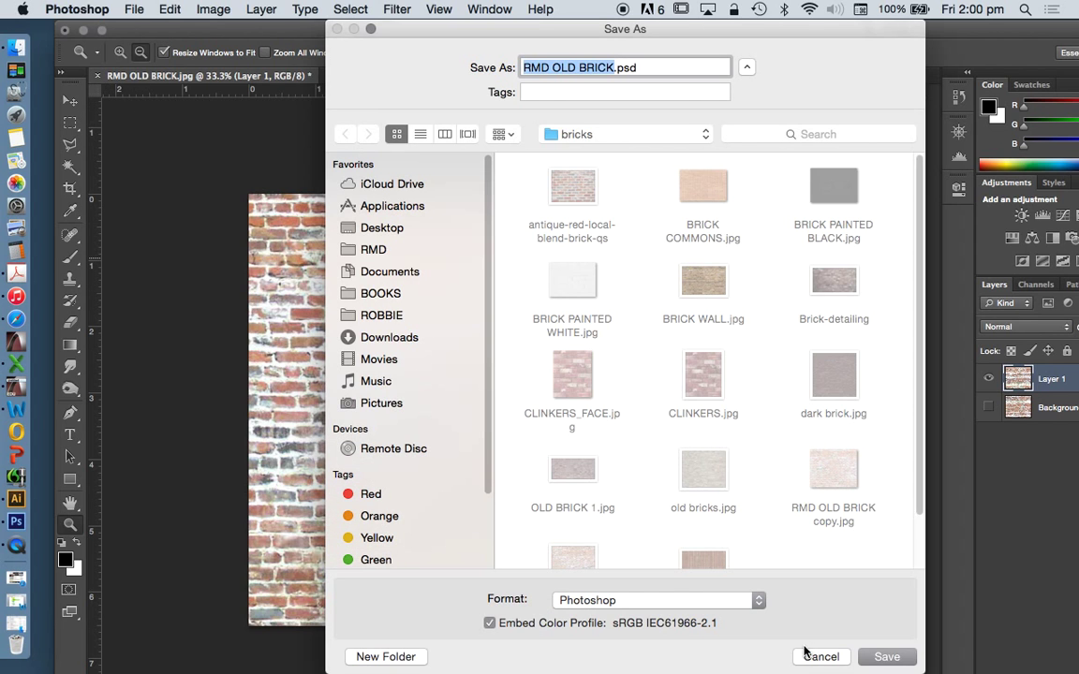
left_click(646, 602)
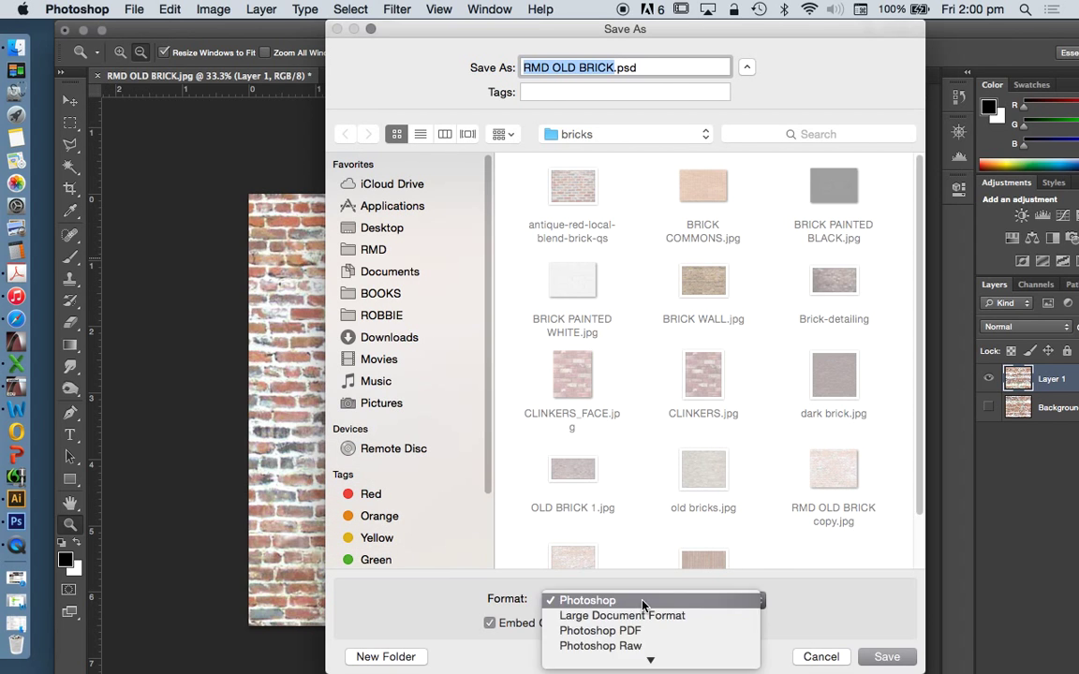
left_click(831, 655)
left_click(821, 657)
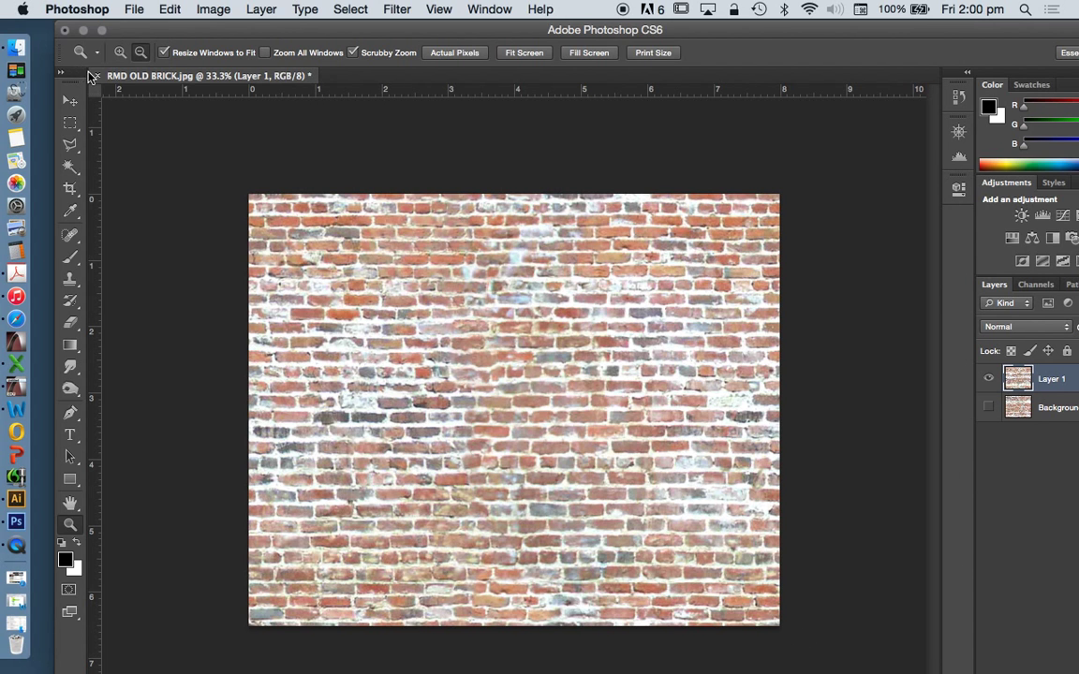
left_click(98, 76)
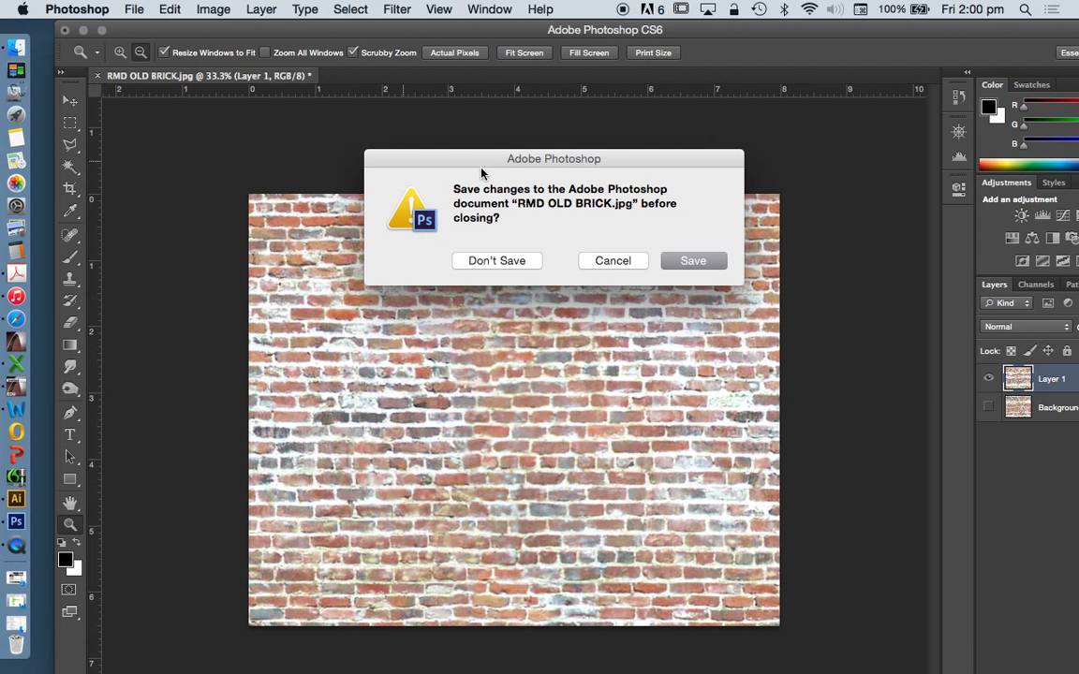
left_click(504, 261)
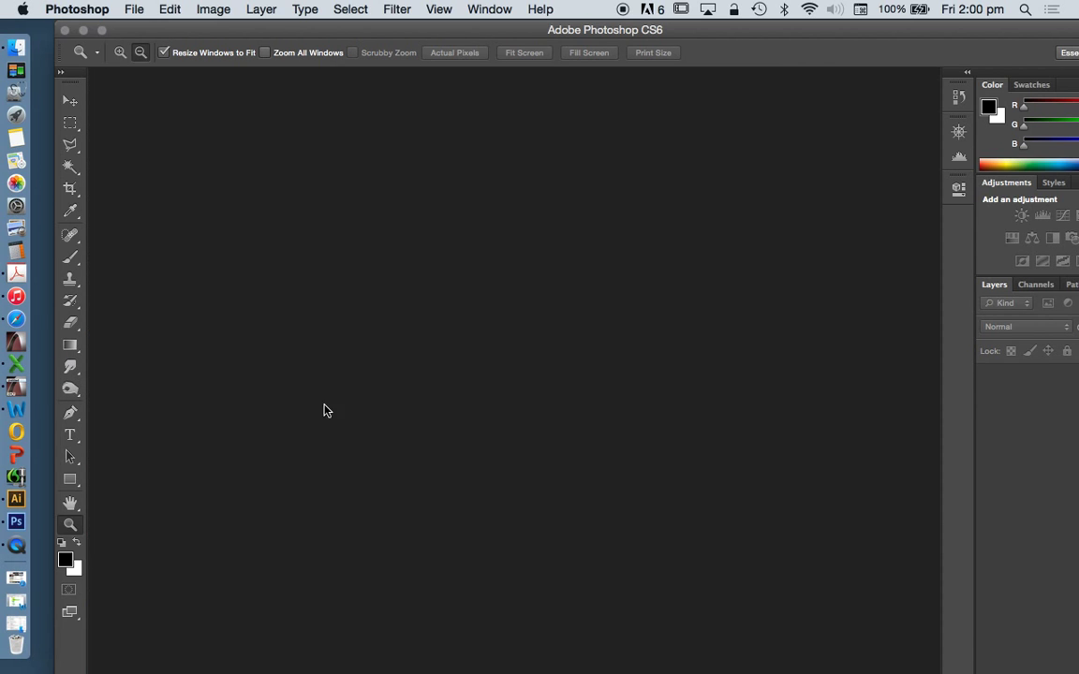
left_click(16, 385)
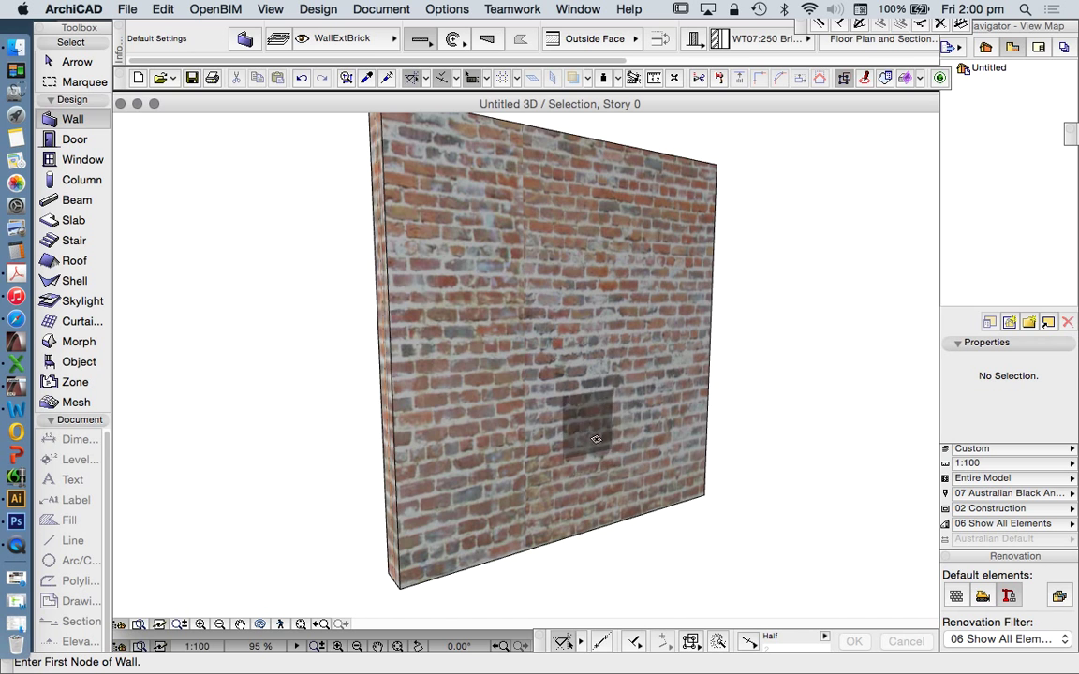
Rebuild the 3D view, select then deselect the brick wall, and orbit to face it more directly
key("Escape")
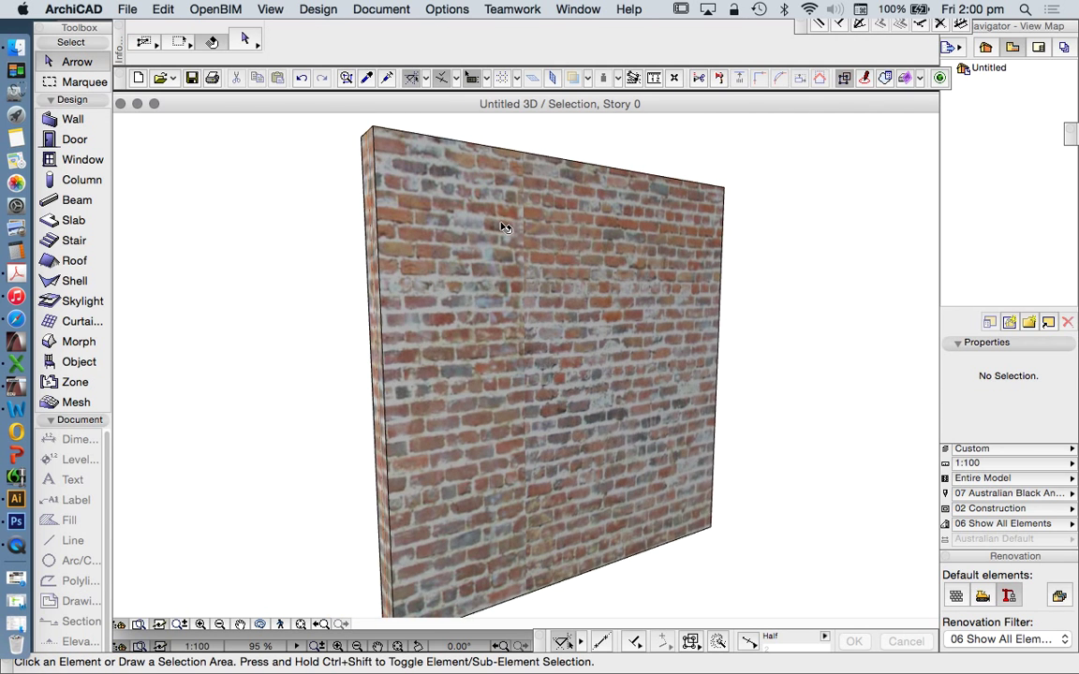
left_click(489, 199)
scroll(549, 272, "up", 3)
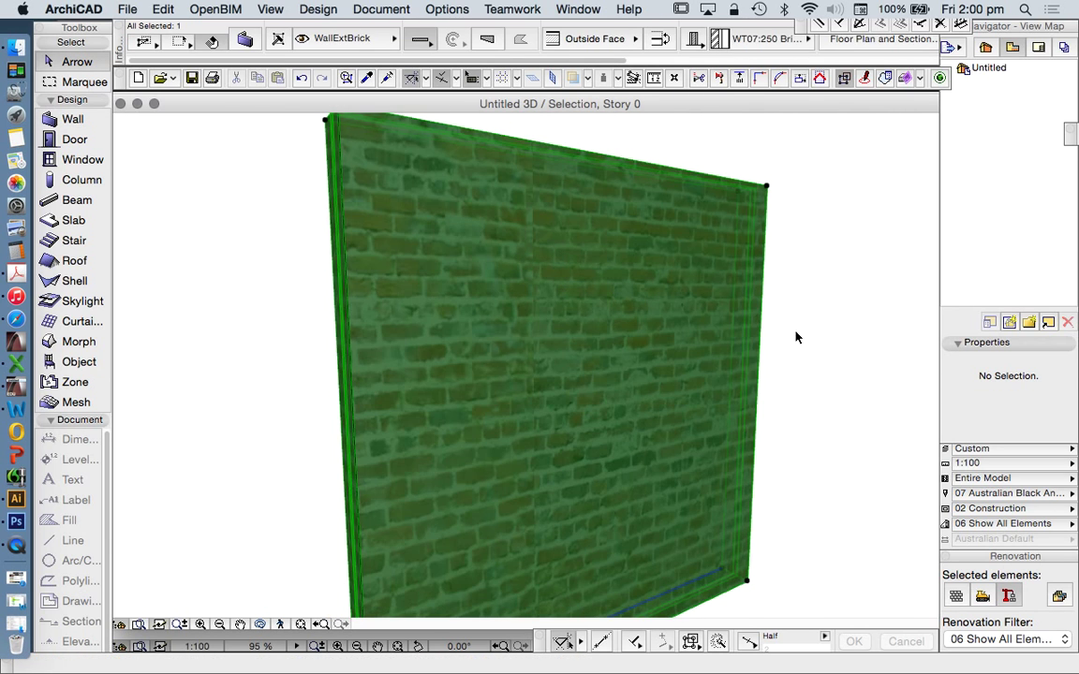
left_click(858, 349)
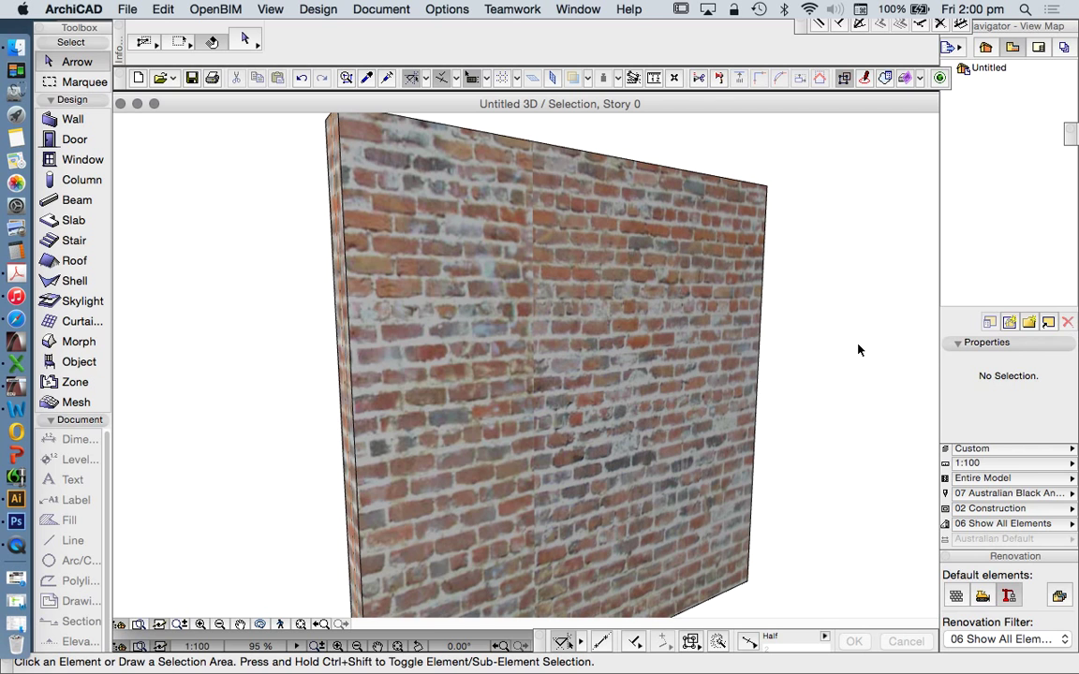
left_click_drag(582, 303, 626, 186)
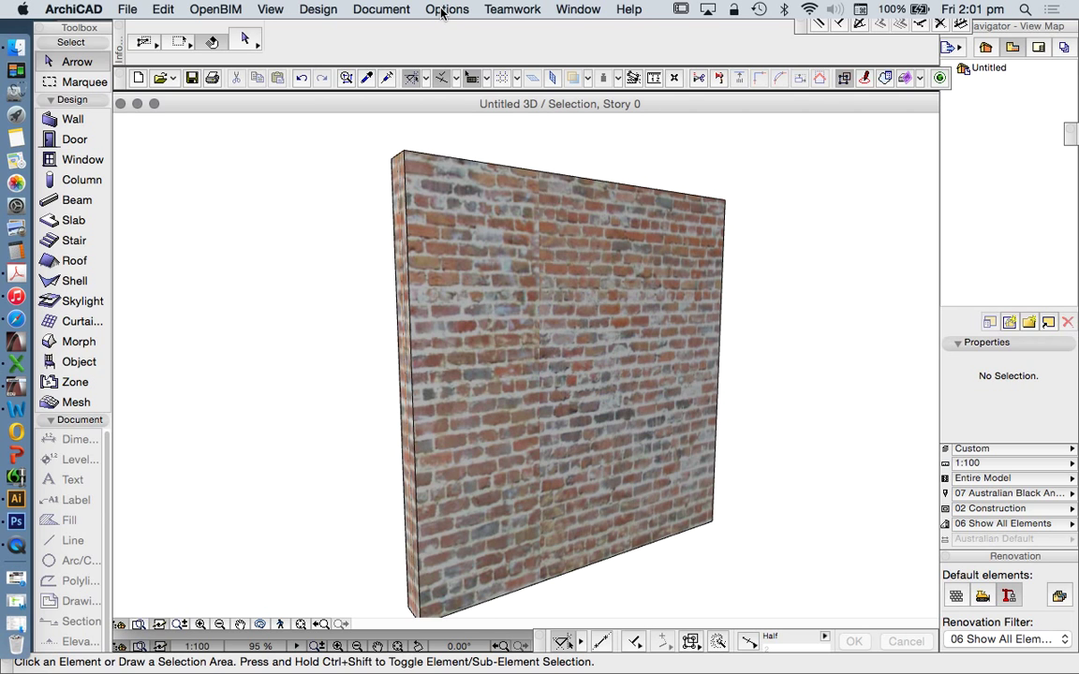
left_click(441, 11)
mouse_move(460, 35)
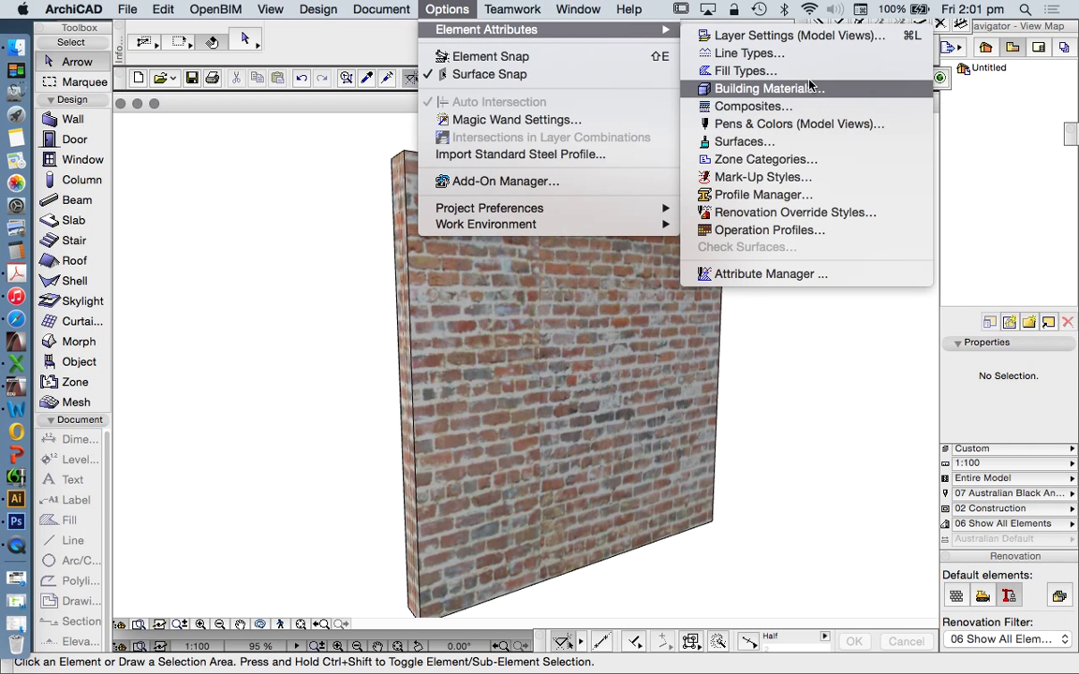
Reload the libraries in Library Manager with 'Reload Libraries and Apply all the Changes', then dismiss the report
mouse_move(138, 6)
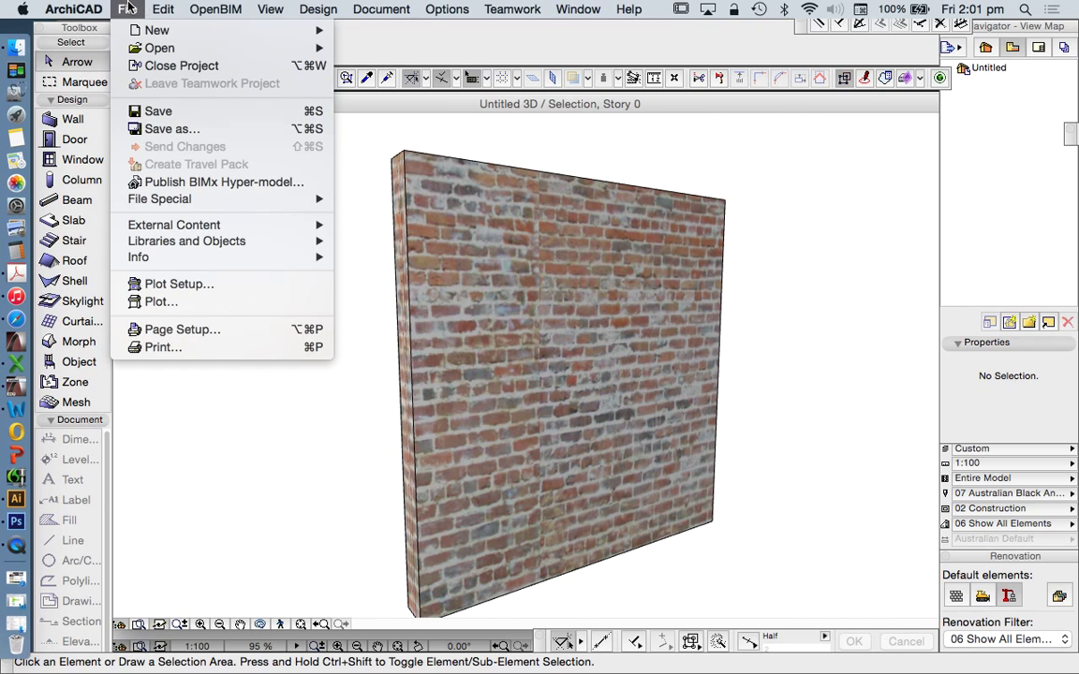
mouse_move(228, 247)
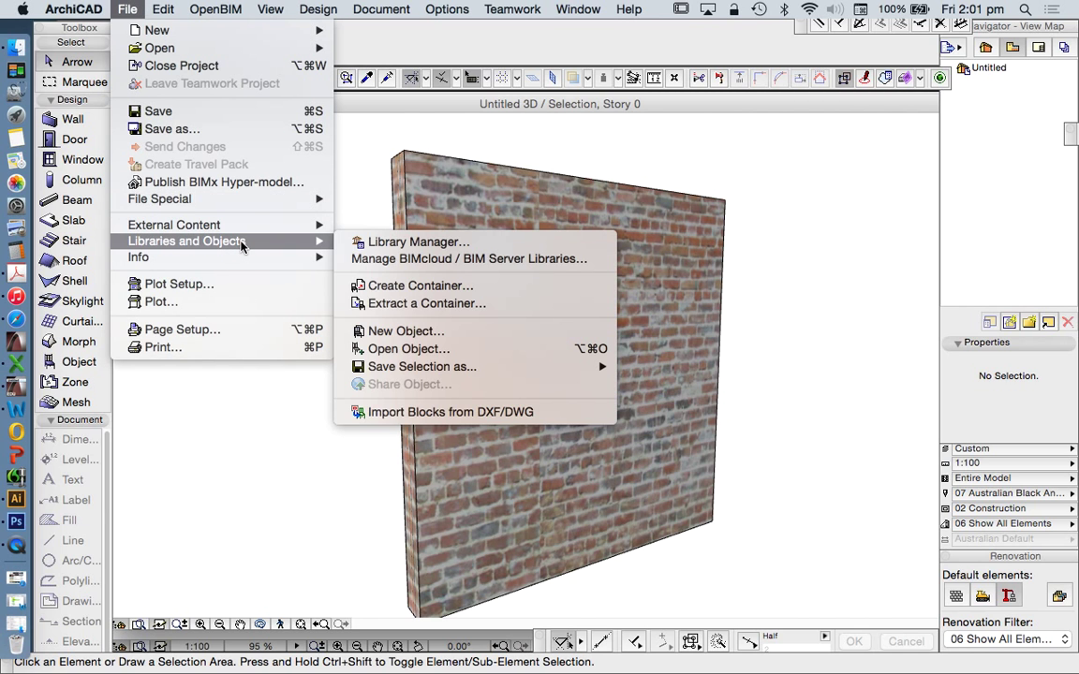
left_click(382, 245)
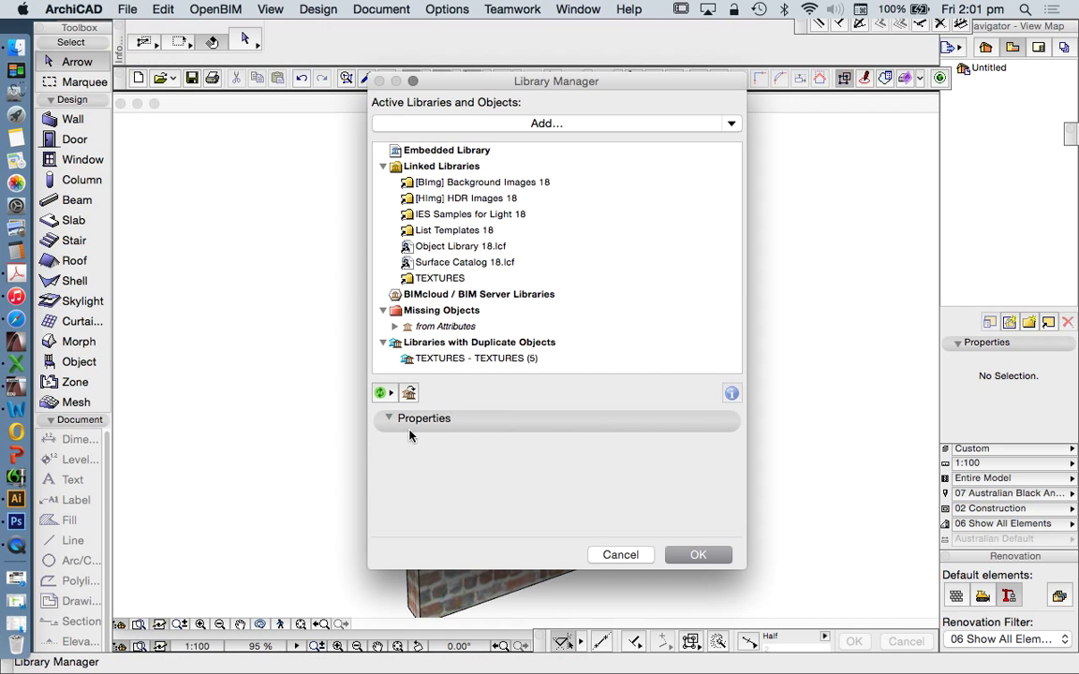
left_click(390, 392)
left_click(393, 394)
left_click(390, 394)
left_click(421, 408)
left_click(694, 556)
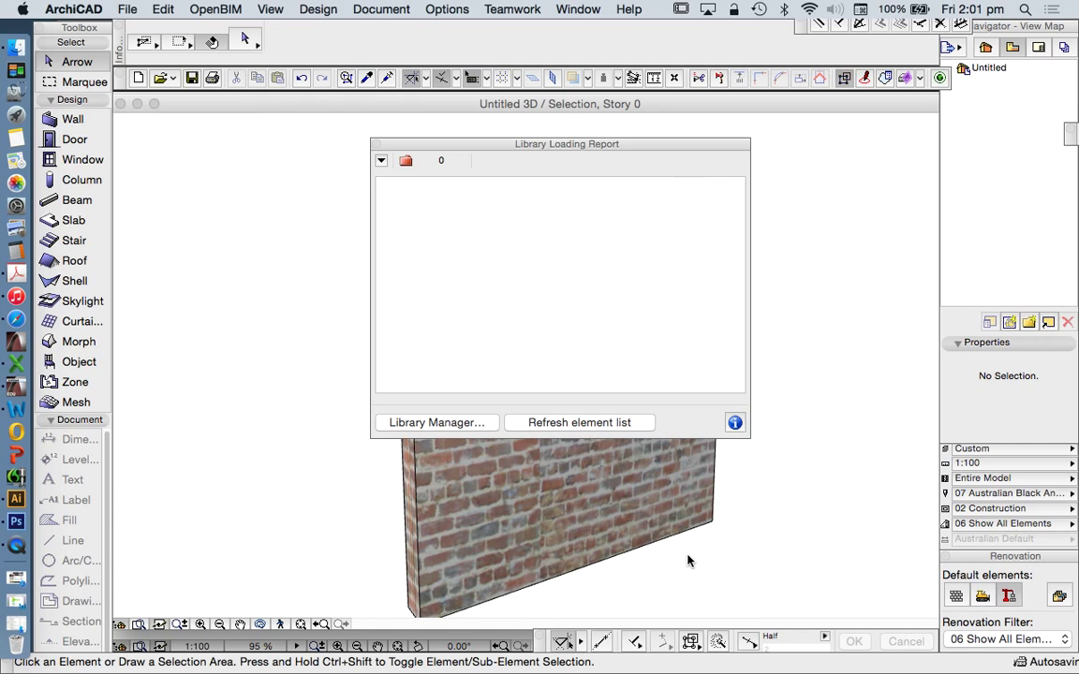
left_click(377, 144)
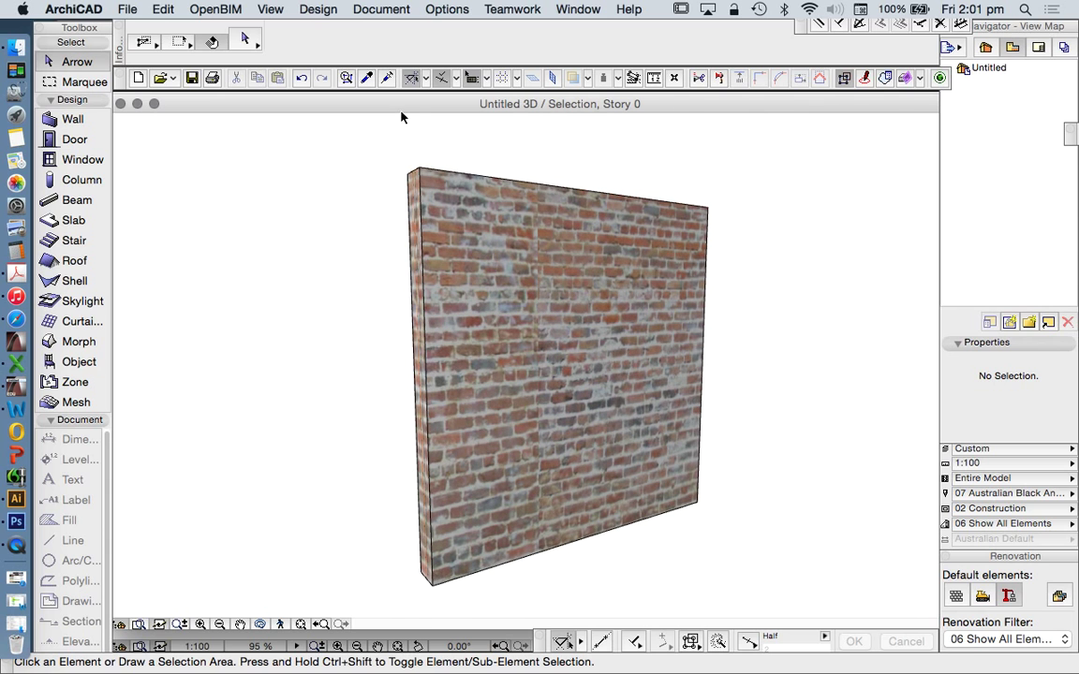
Close the 3D window, then cancel a CineRender by MAXON engine switch in the RMD BRICK OLD surface settings
left_click(121, 104)
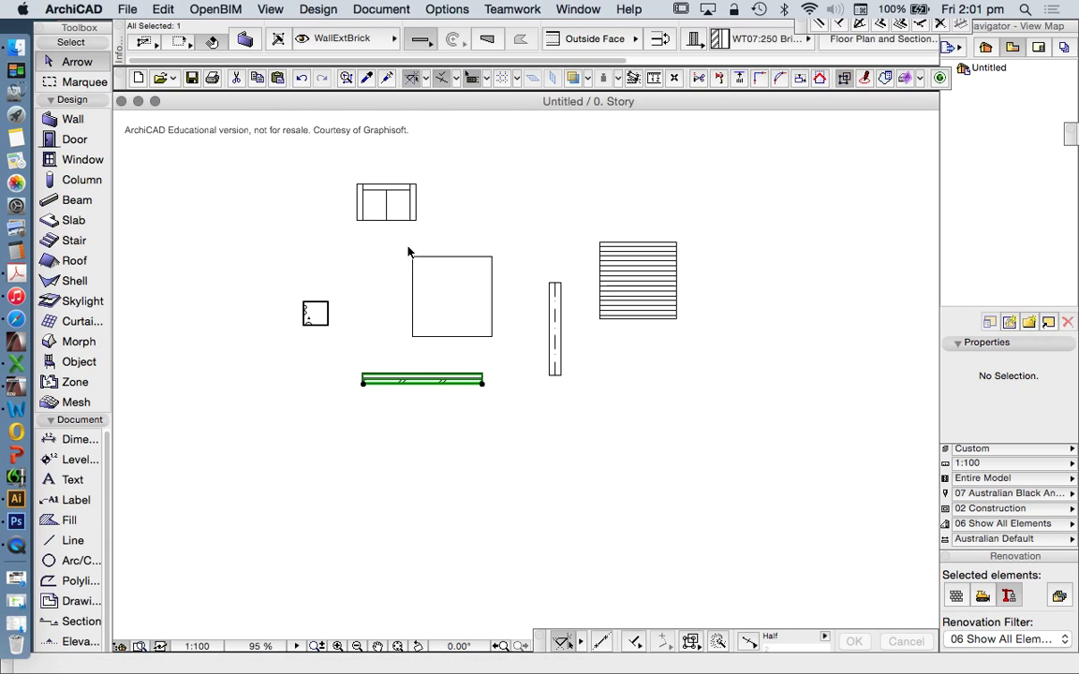
left_click(574, 380)
left_click(447, 9)
mouse_move(525, 29)
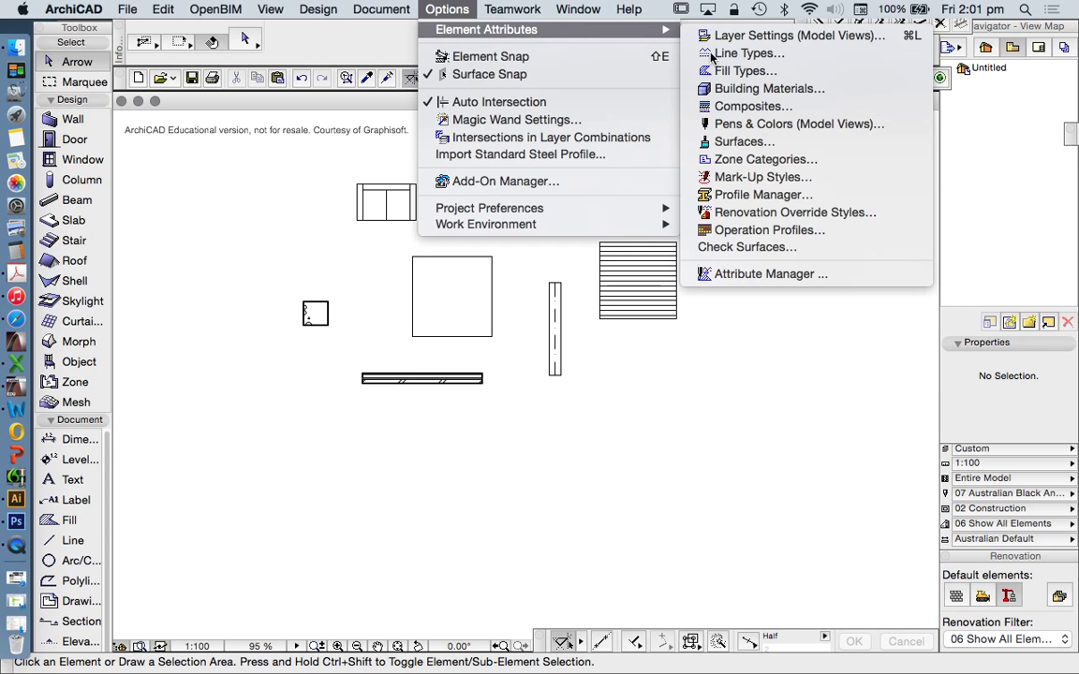
left_click(740, 142)
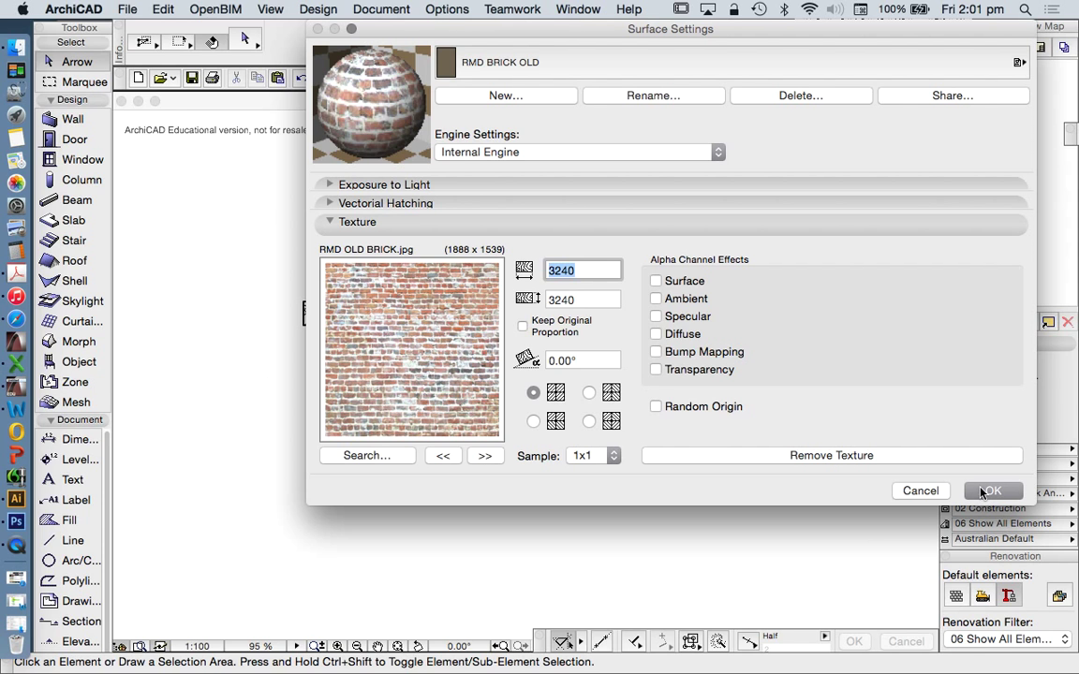
left_click(543, 153)
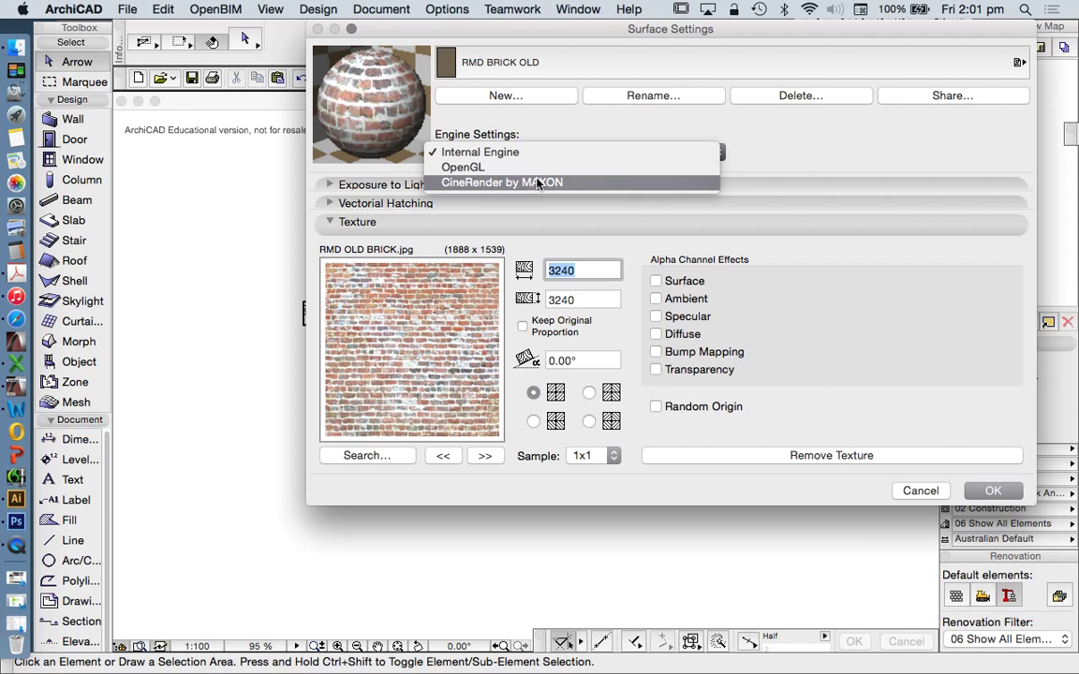
left_click(580, 176)
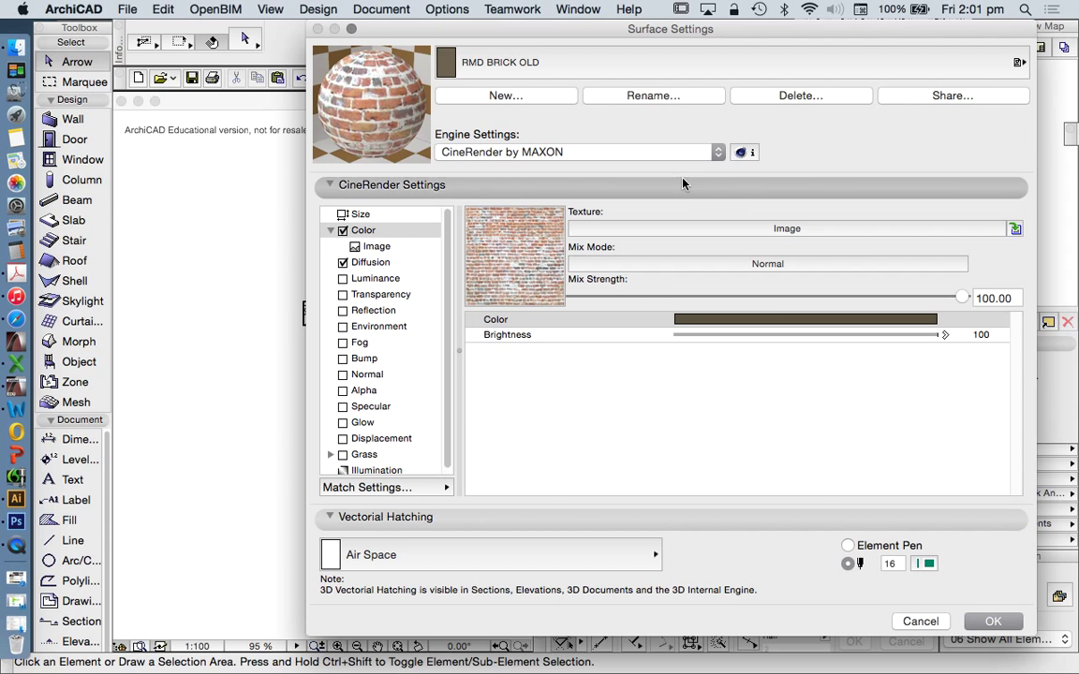
left_click(921, 621)
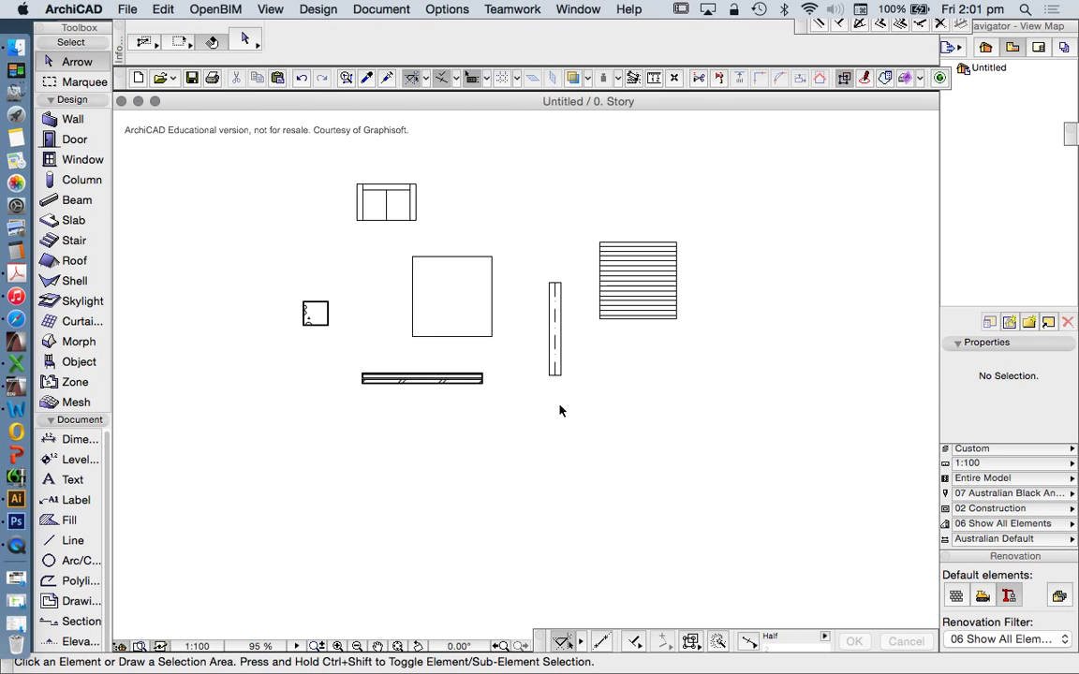
left_click(453, 378)
right_click(559, 424)
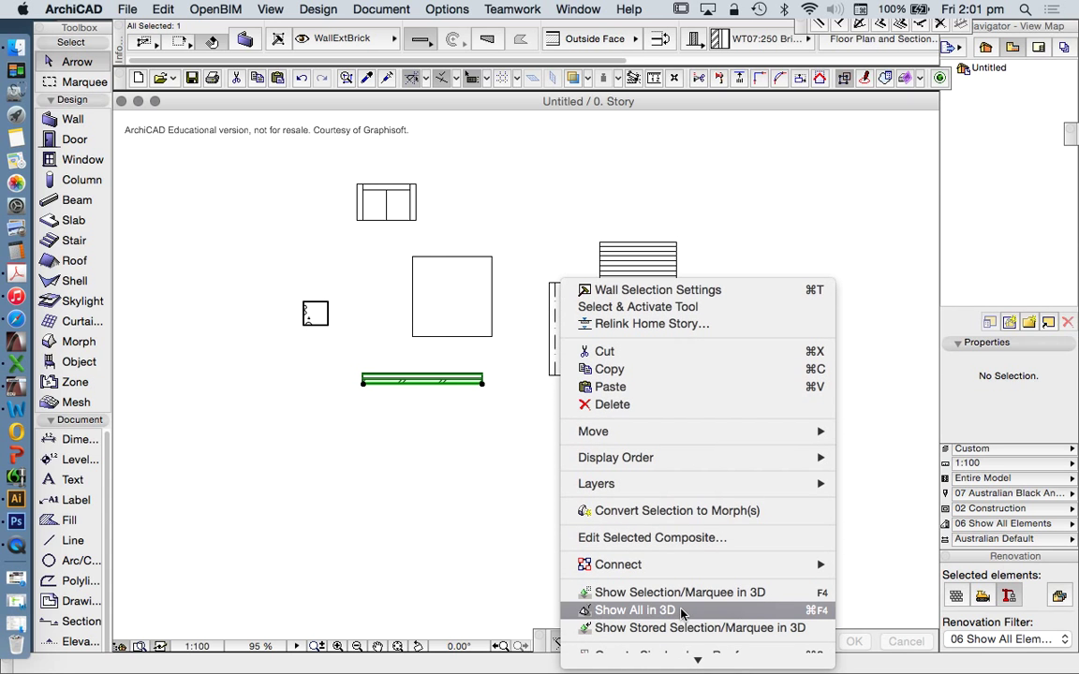
left_click(611, 536)
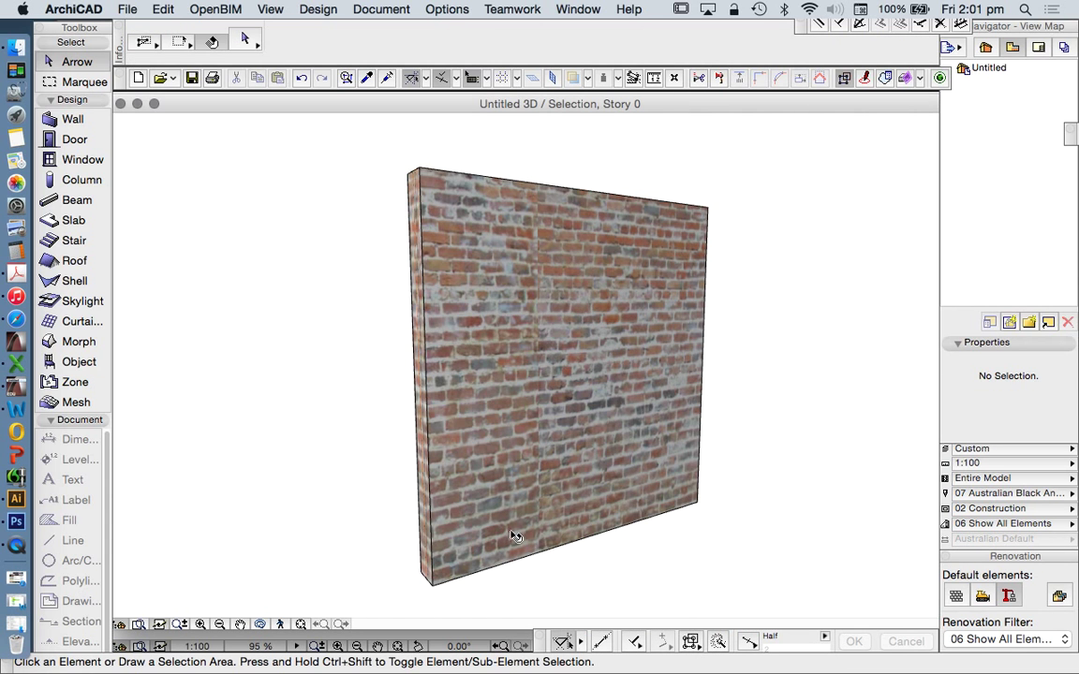
left_click(510, 407)
right_click(510, 405)
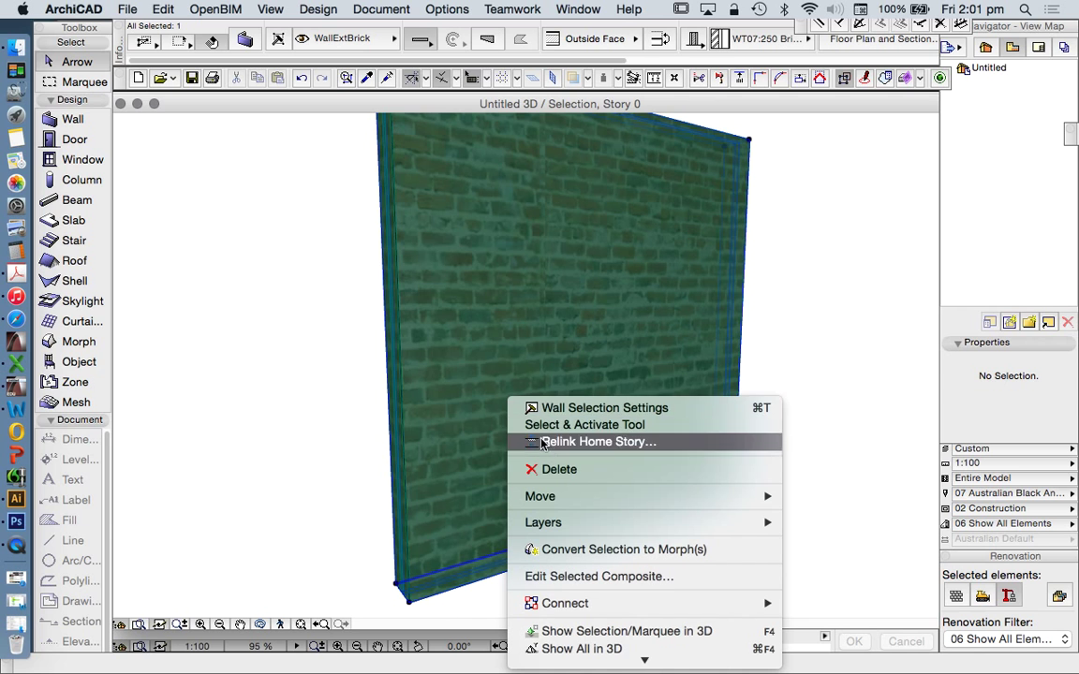
scroll(541, 444, "down", 5)
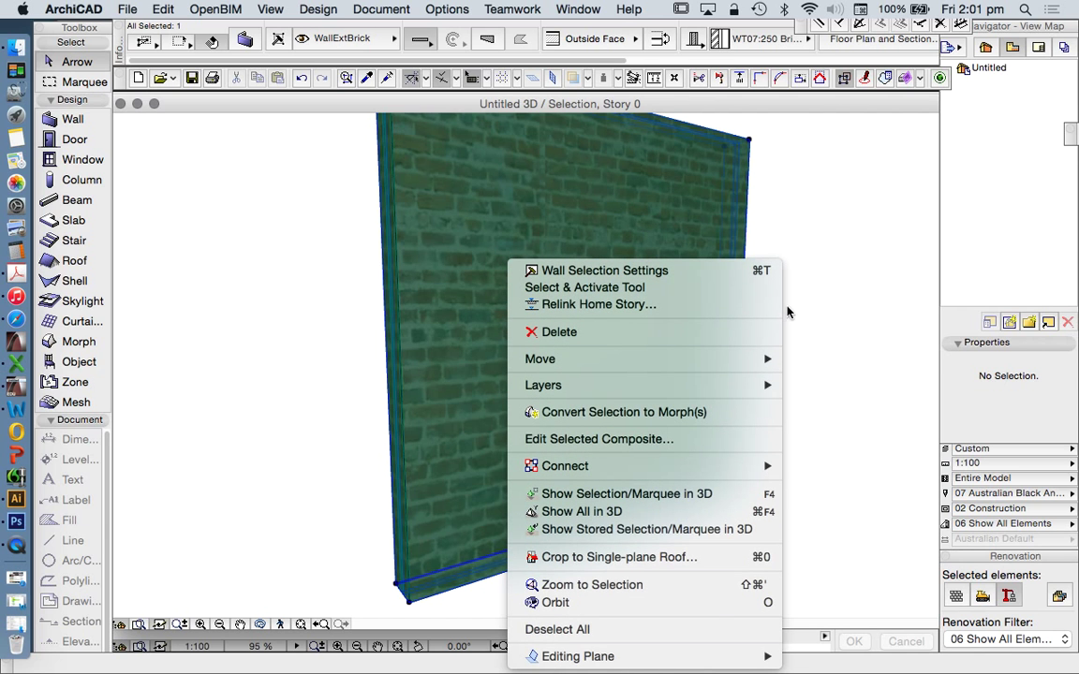
left_click(813, 271)
left_click(828, 215)
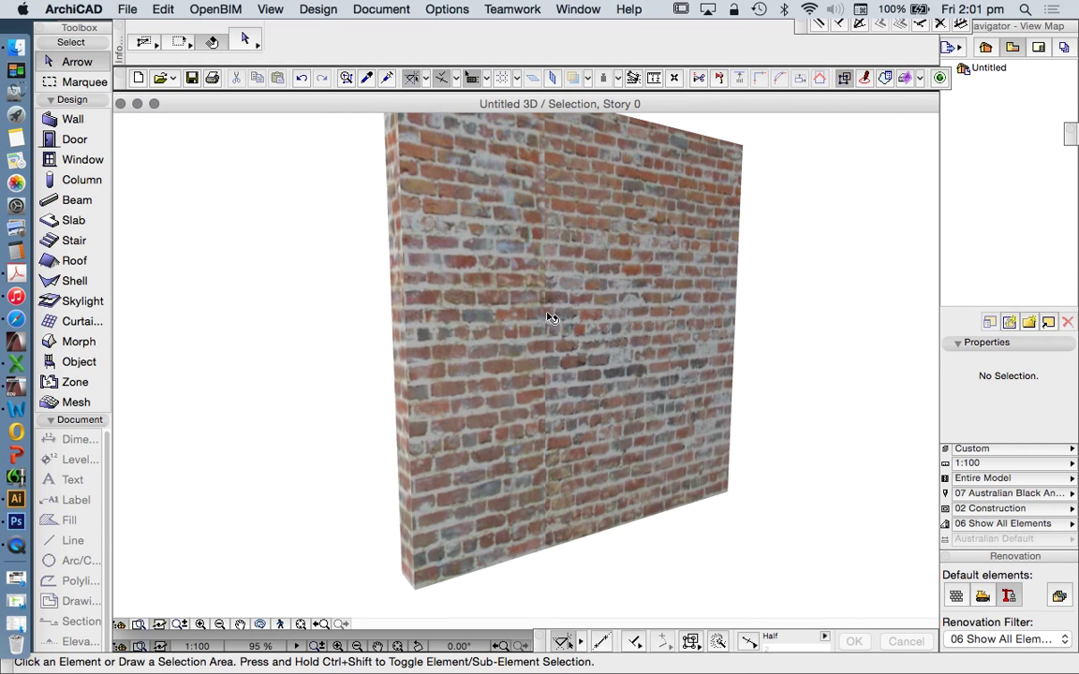
left_click(543, 321)
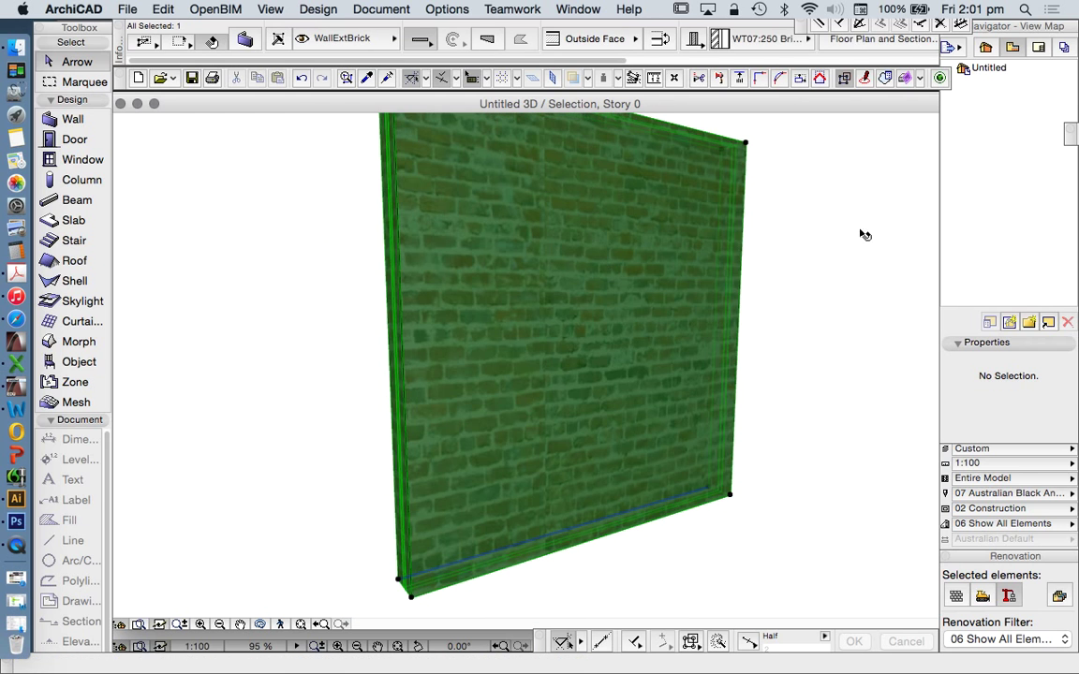
left_click(845, 274)
scroll(587, 298, "up", 4)
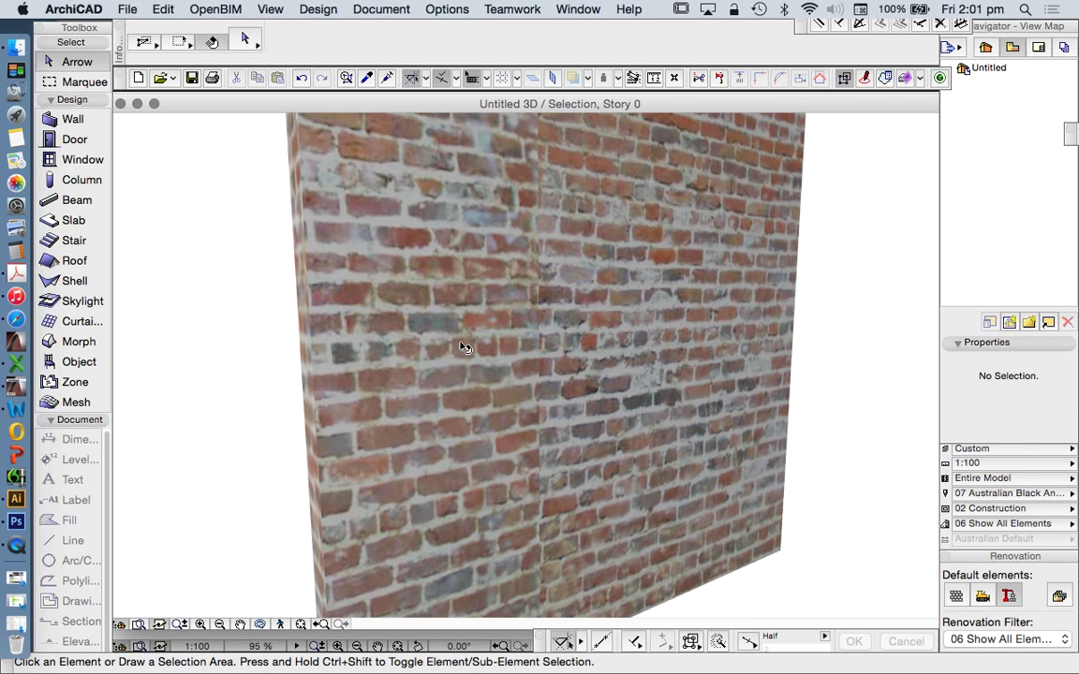
left_click(16, 47)
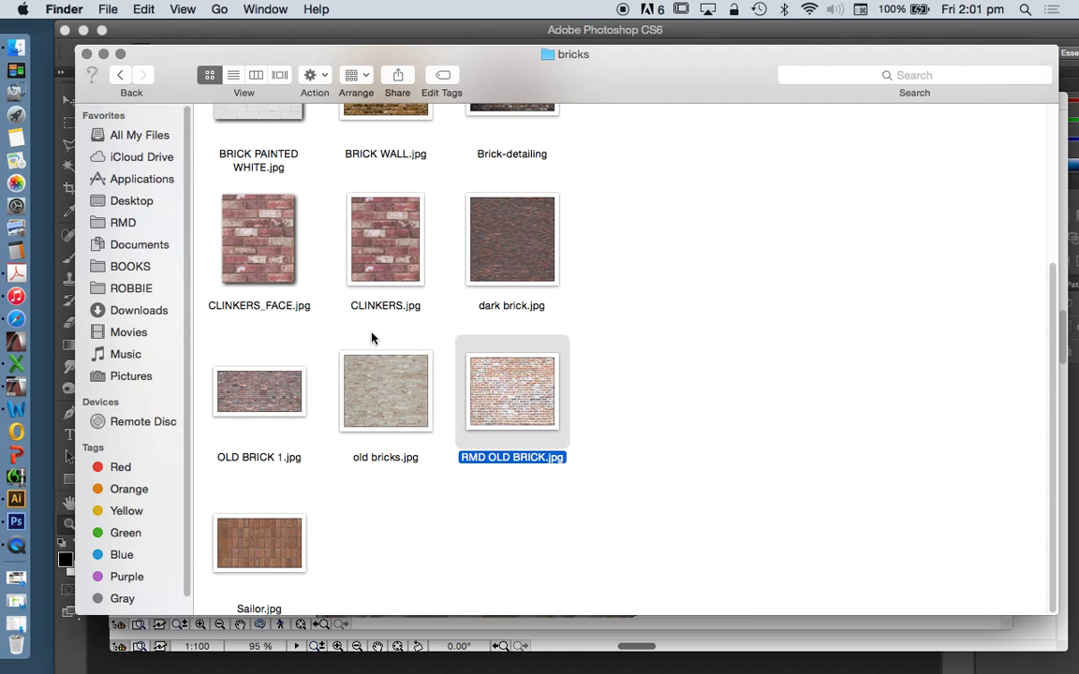
Preview RMD OLD BRICK.jpg, then open it with Adobe Photoshop CS6
double_click(515, 409)
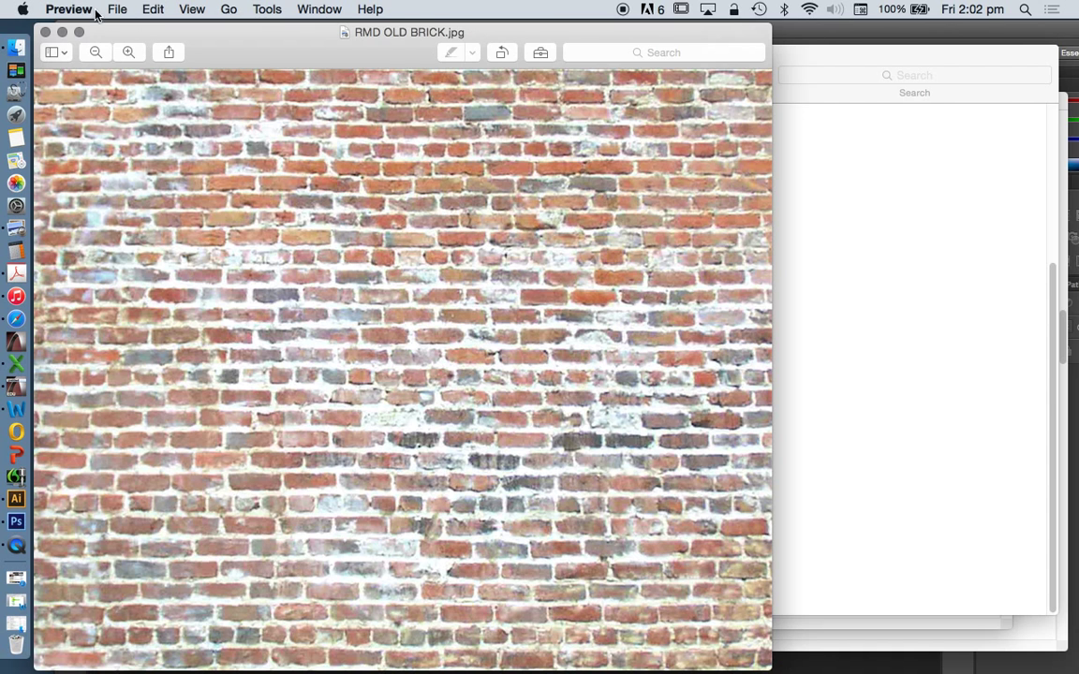
left_click(47, 32)
right_click(527, 391)
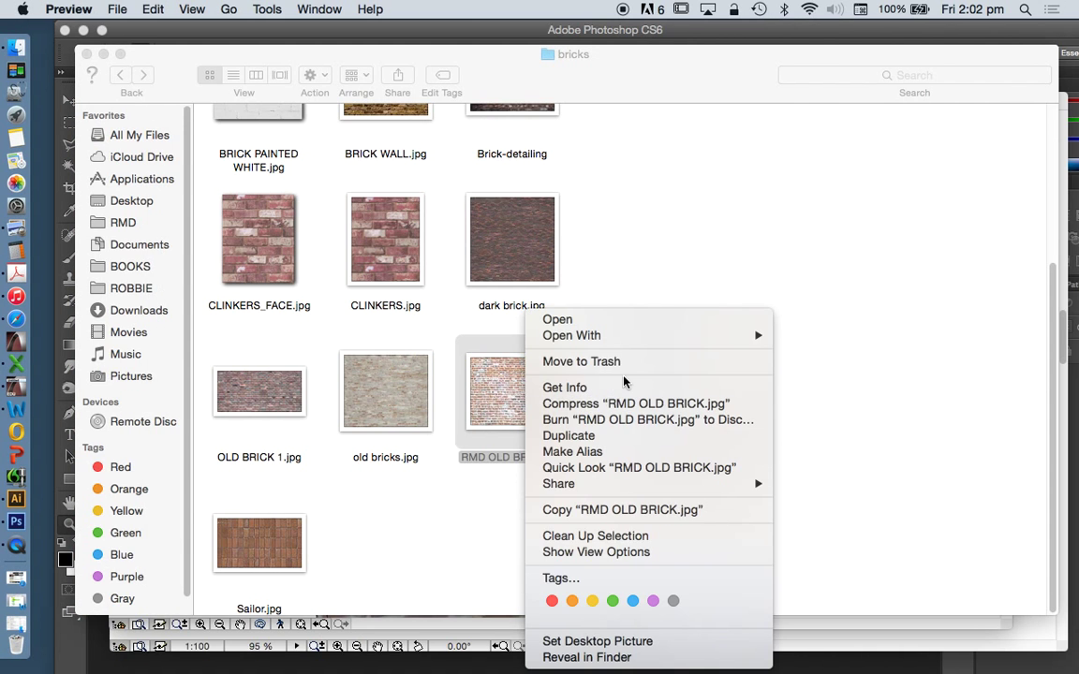
mouse_move(633, 337)
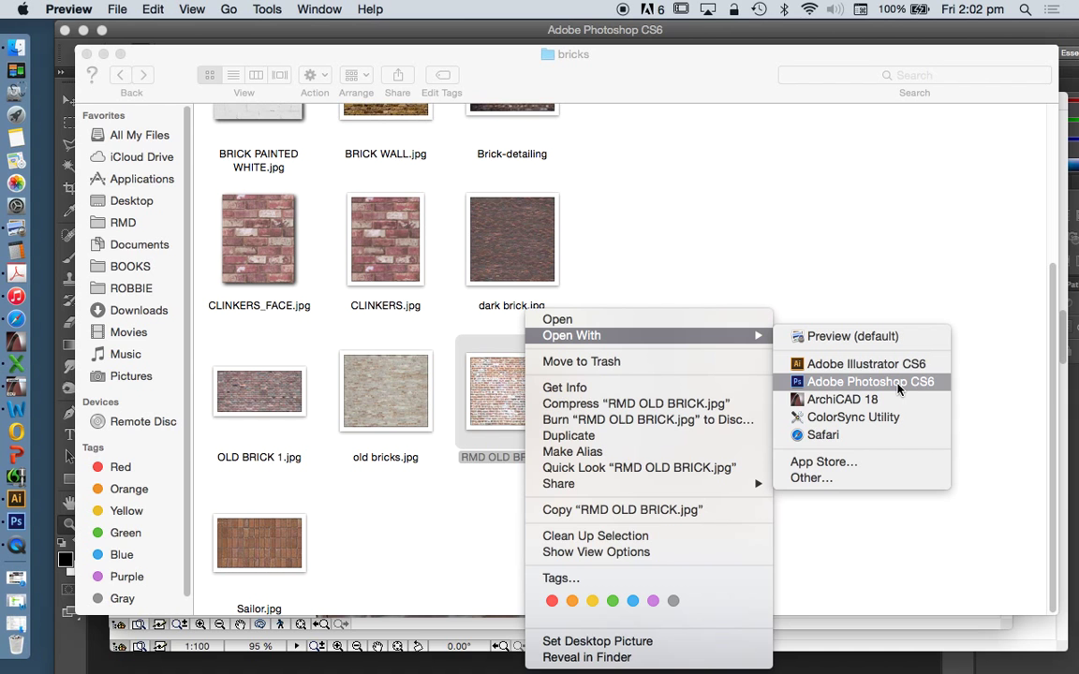
left_click(898, 390)
Try the Offset filter on the brick image, then close it with Don't Save
left_click(397, 10)
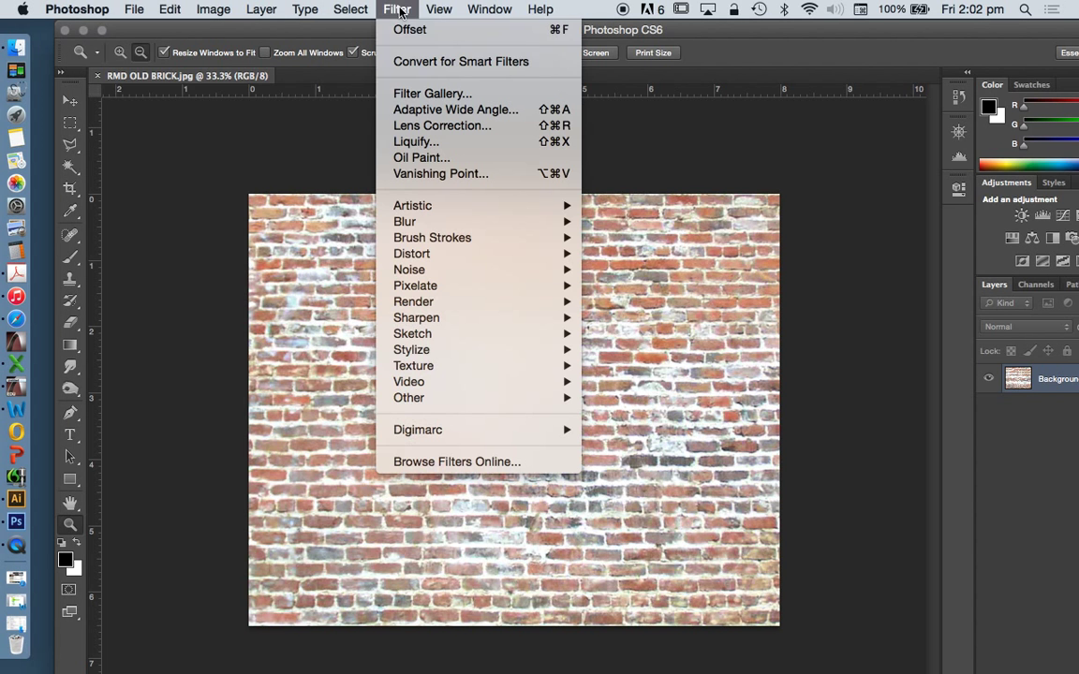
left_click(410, 31)
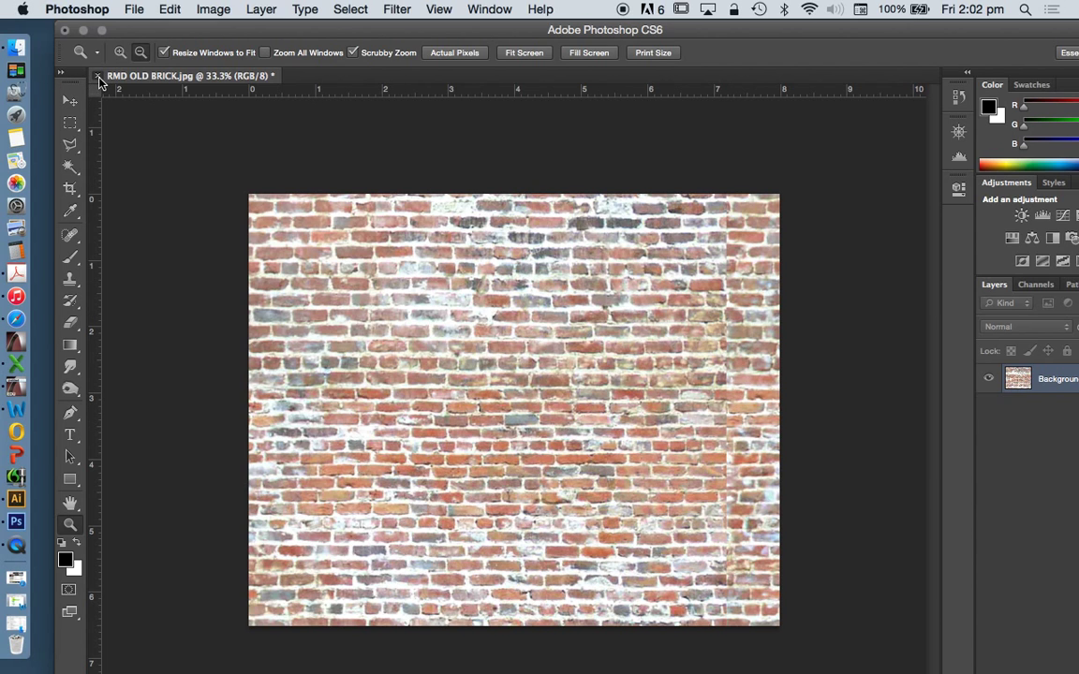
left_click(98, 77)
left_click(482, 258)
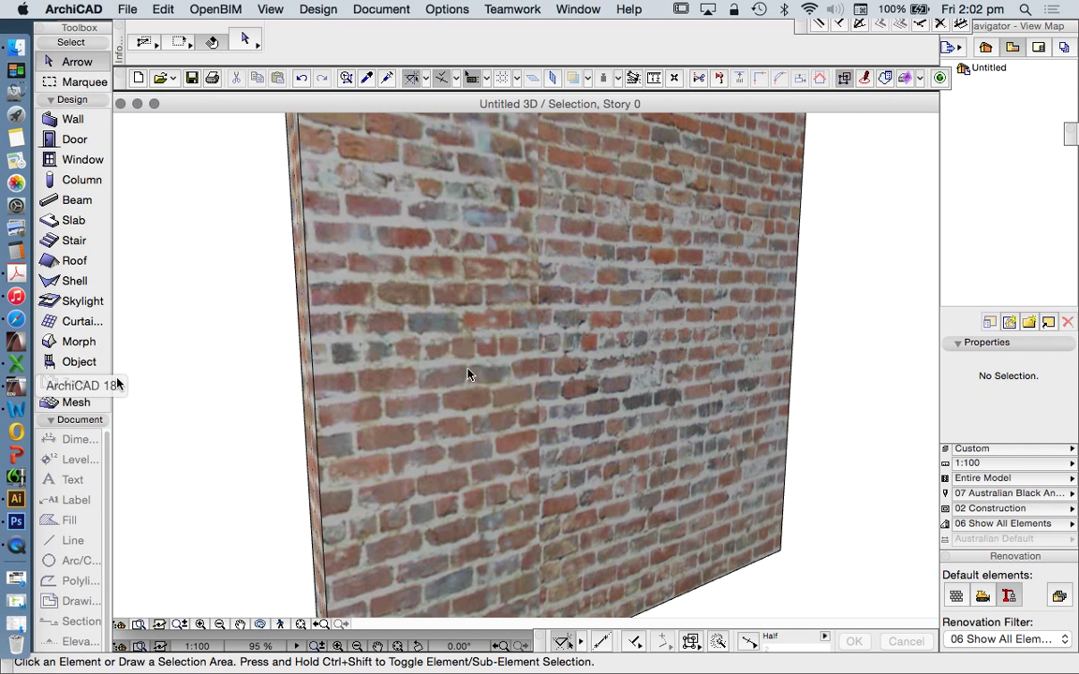
Zoom around the 3D wall, then bring the Finder bricks folder back to the front
scroll(569, 403, "up", 3)
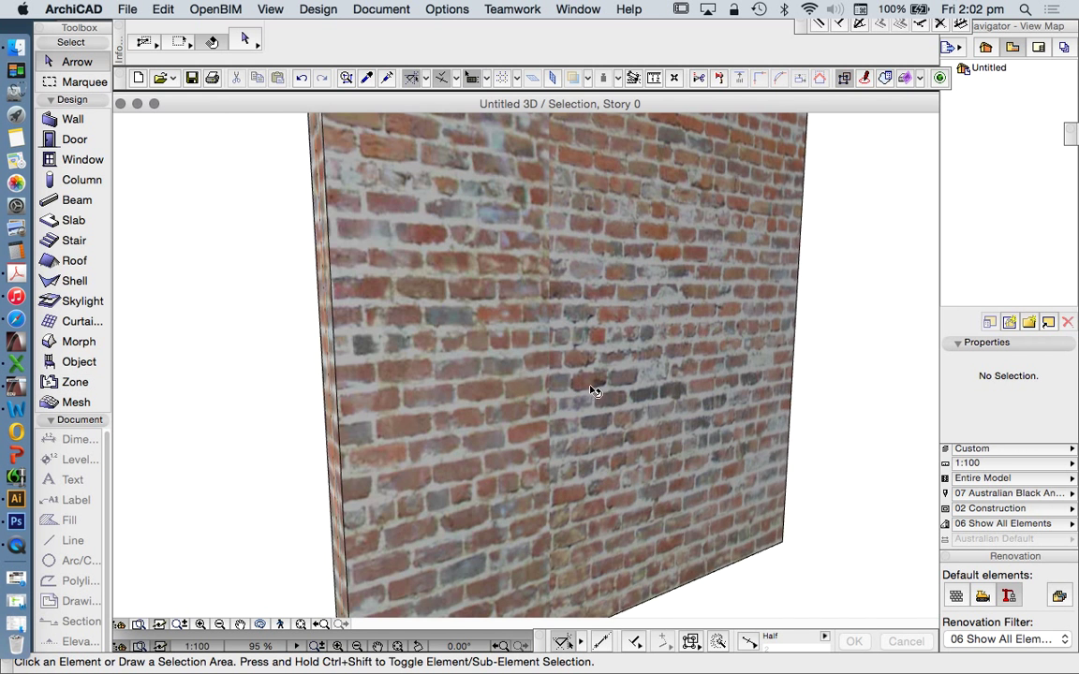
scroll(594, 391, "down", 1)
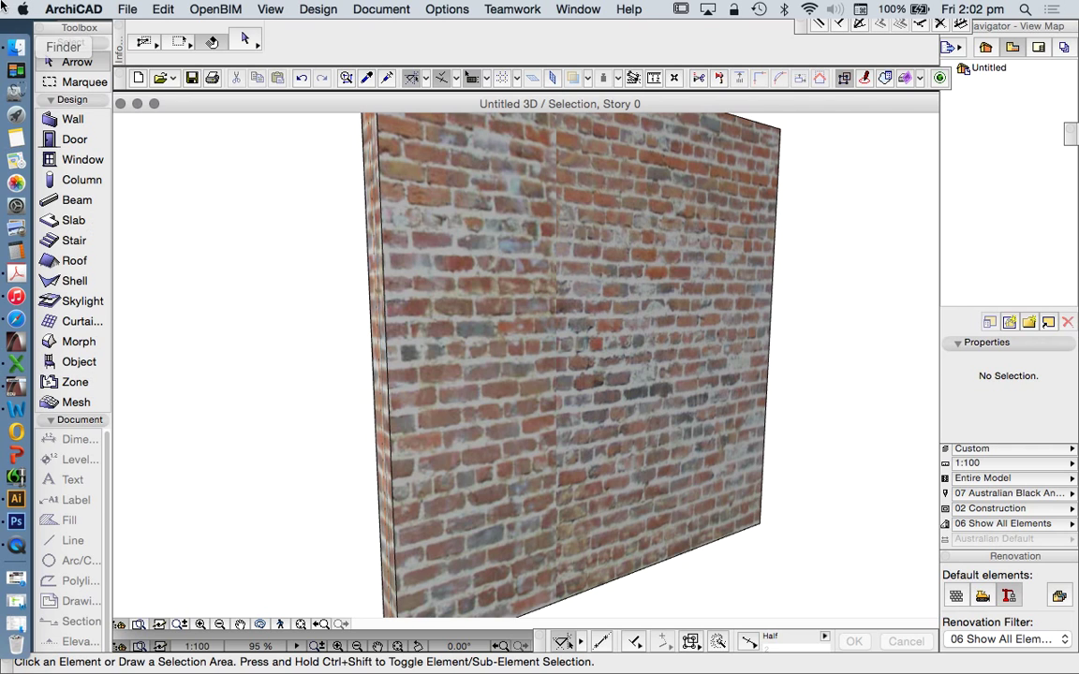
left_click(15, 54)
Open RMD OLD BRICK.jpg with Adobe Photoshop CS6 through Open With
right_click(521, 395)
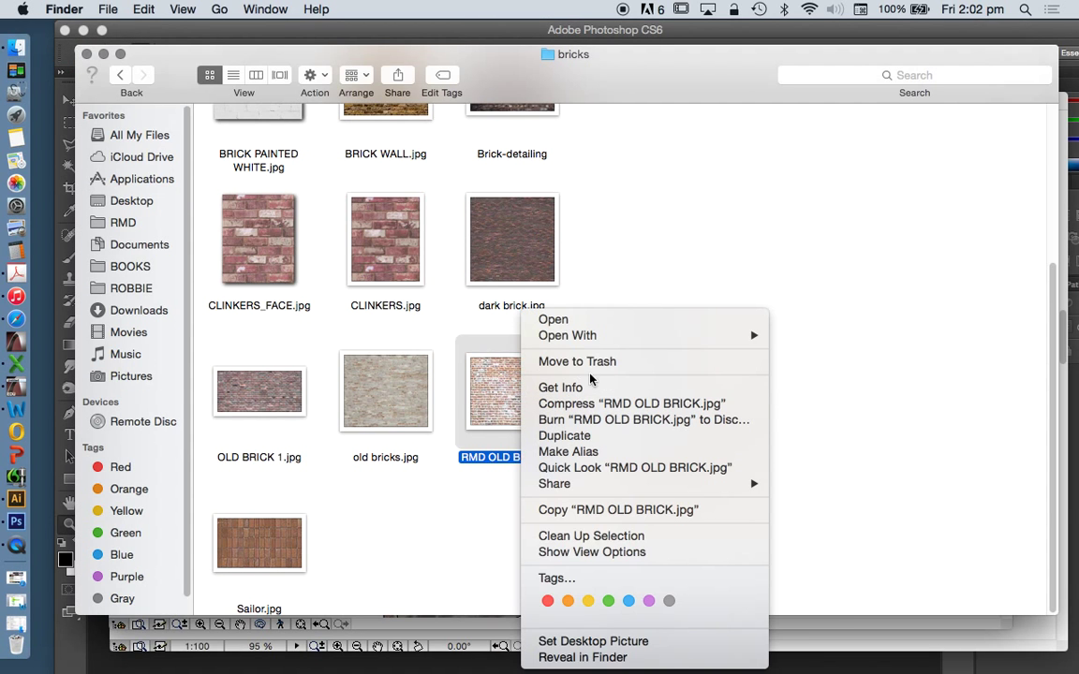
mouse_move(637, 335)
left_click(902, 388)
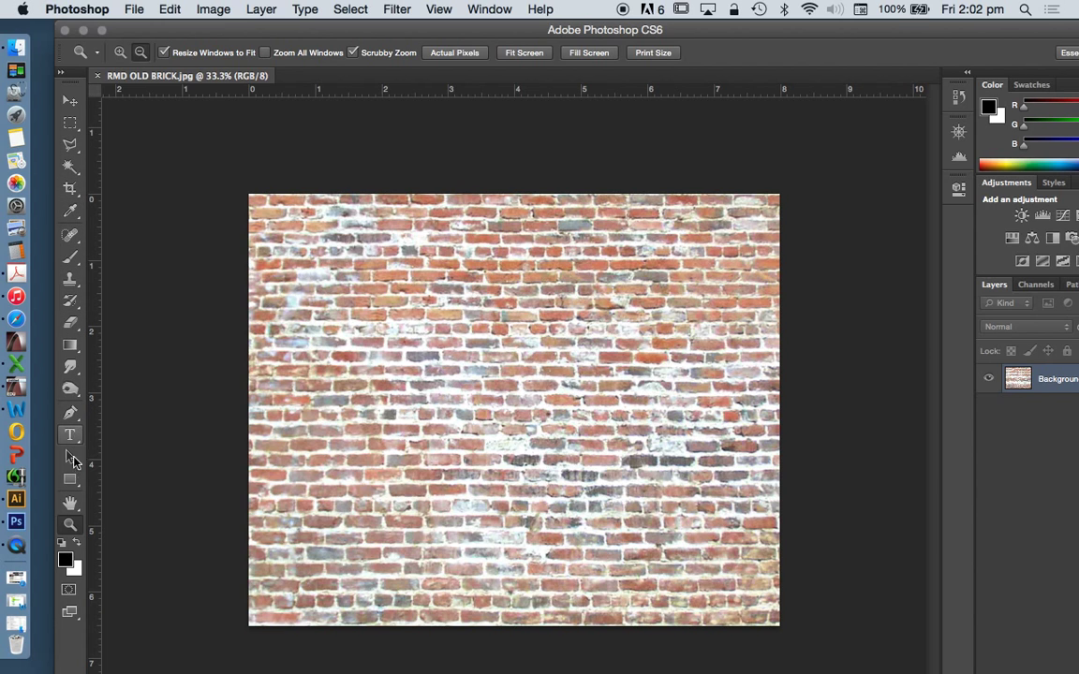
Brush two crossing dark strokes forming a large X over the brick texture
left_click(71, 258)
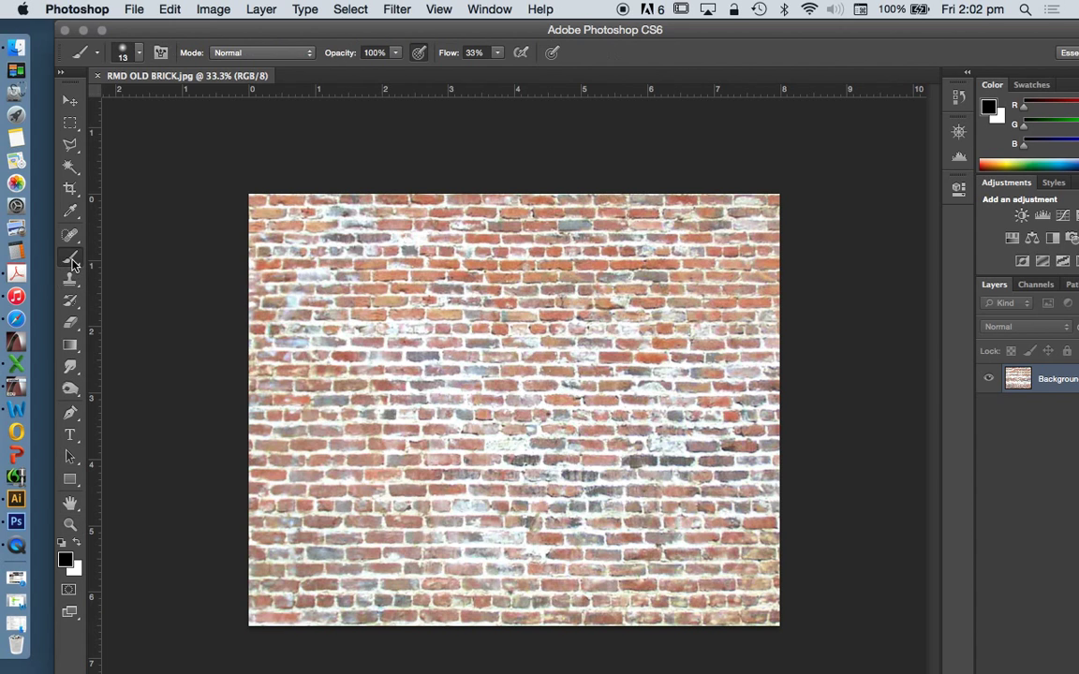
left_click(136, 251)
mouse_move(373, 272)
left_mouse_down()
mouse_move(448, 354)
mouse_move(633, 518)
left_mouse_up()
mouse_move(639, 281)
left_mouse_down()
mouse_move(393, 474)
mouse_move(373, 513)
left_mouse_up()
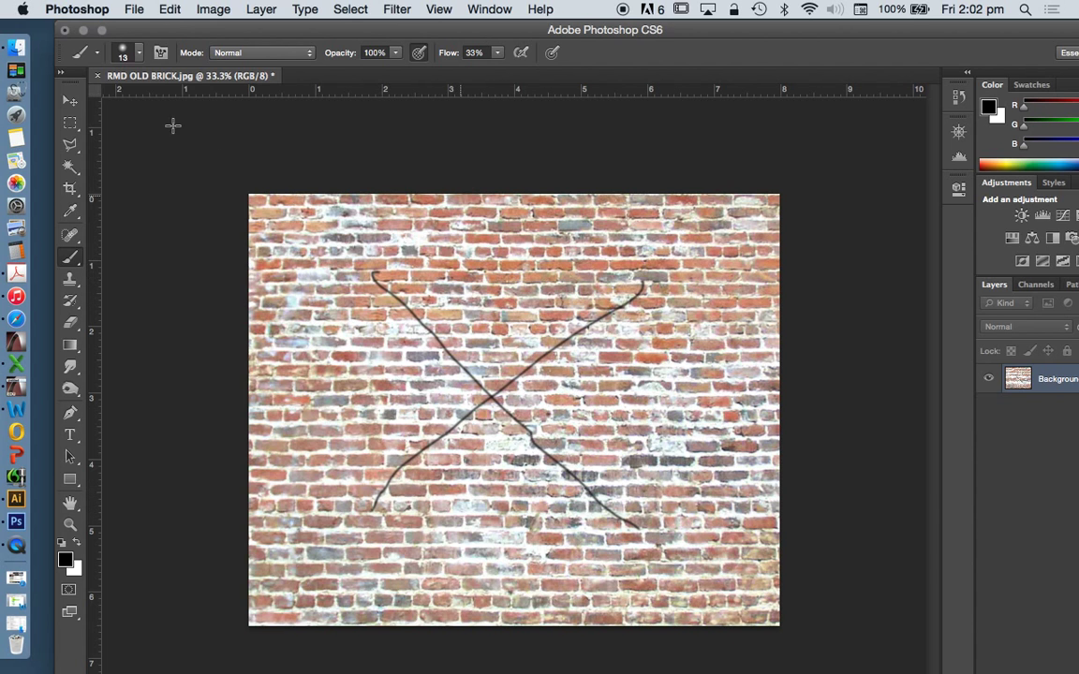
Save RMD OLD BRICK.jpg and return to ArchiCAD
left_click(134, 11)
left_click(160, 192)
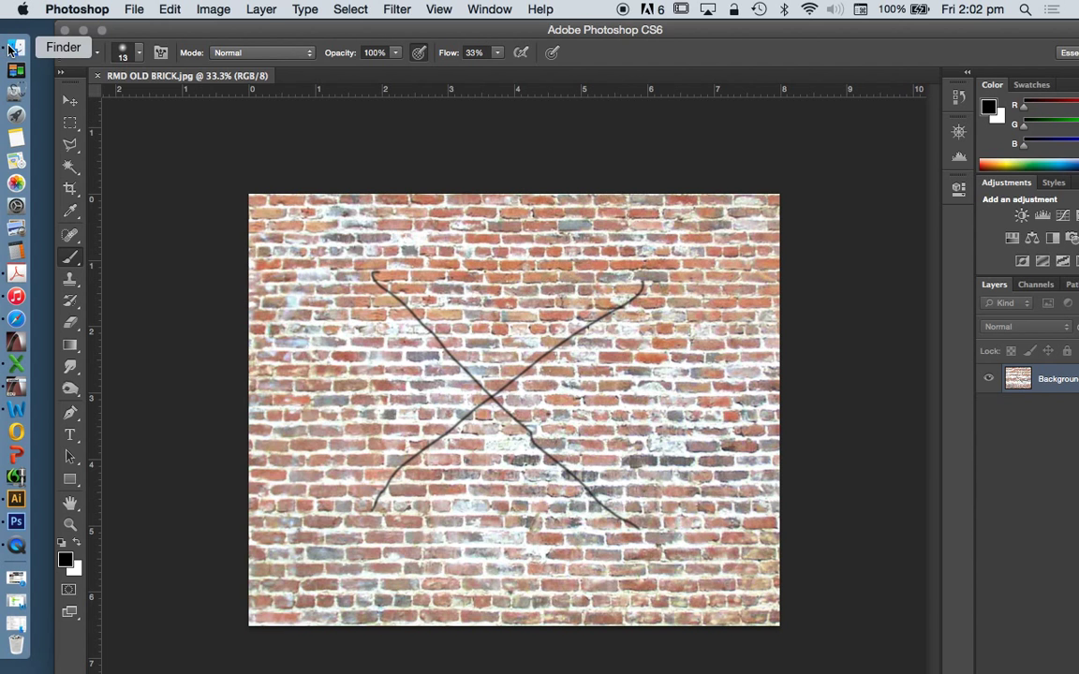
left_click(16, 386)
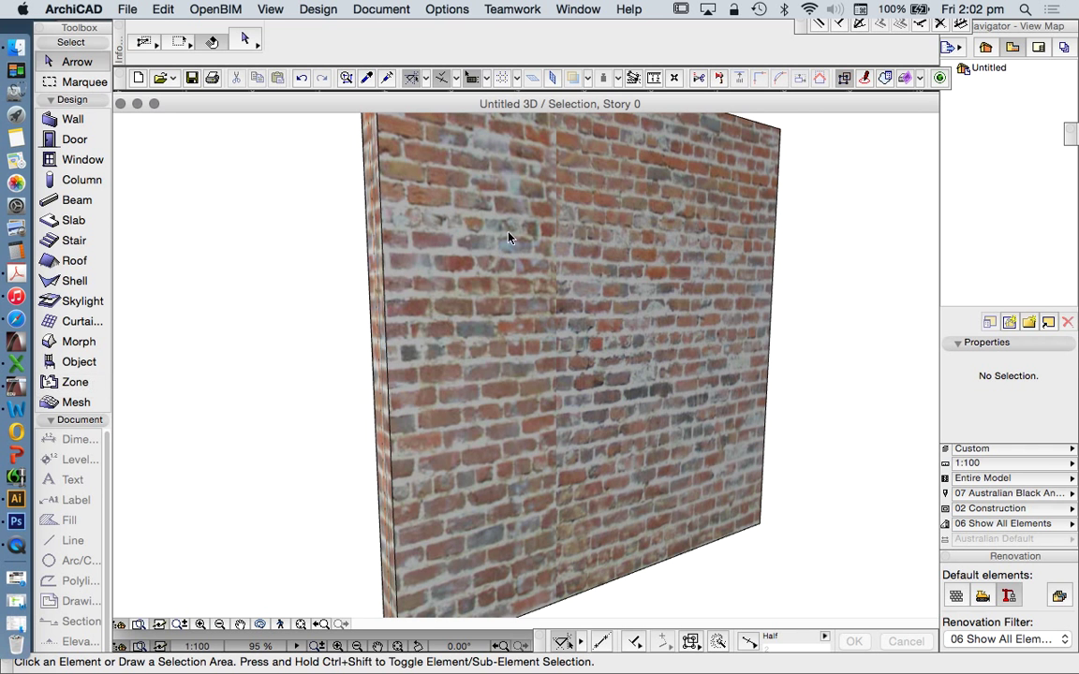
Reload libraries in Library Manager with 'Apply all the Changes', close the loading report, and orbit the wall
left_click(136, 8)
mouse_move(198, 217)
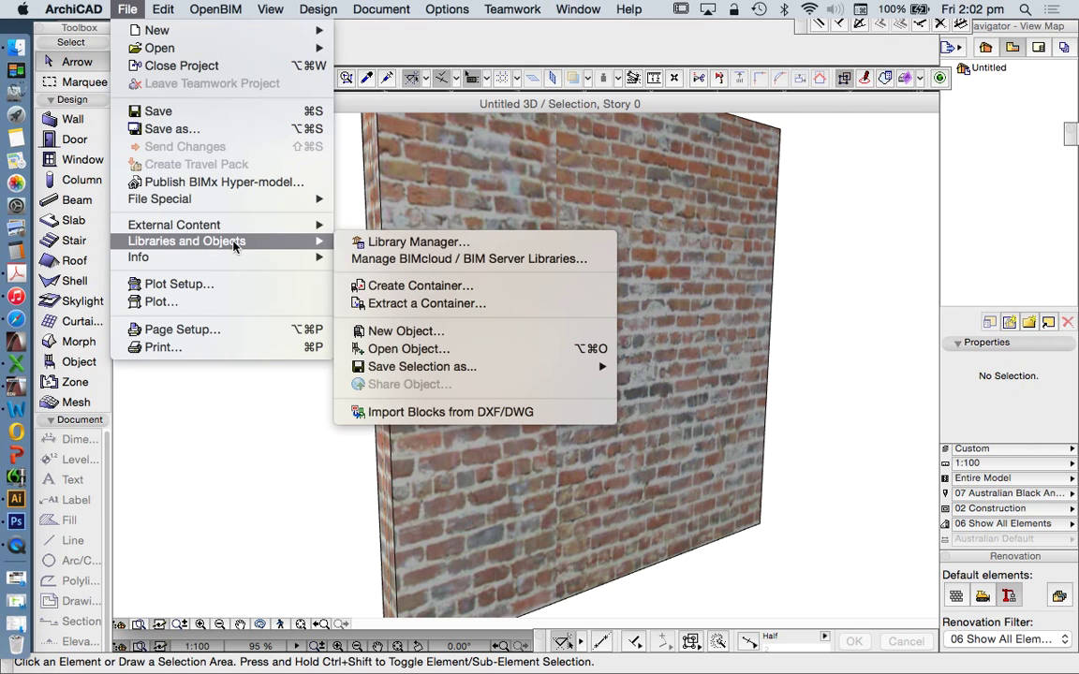
left_click(412, 219)
left_click(379, 393)
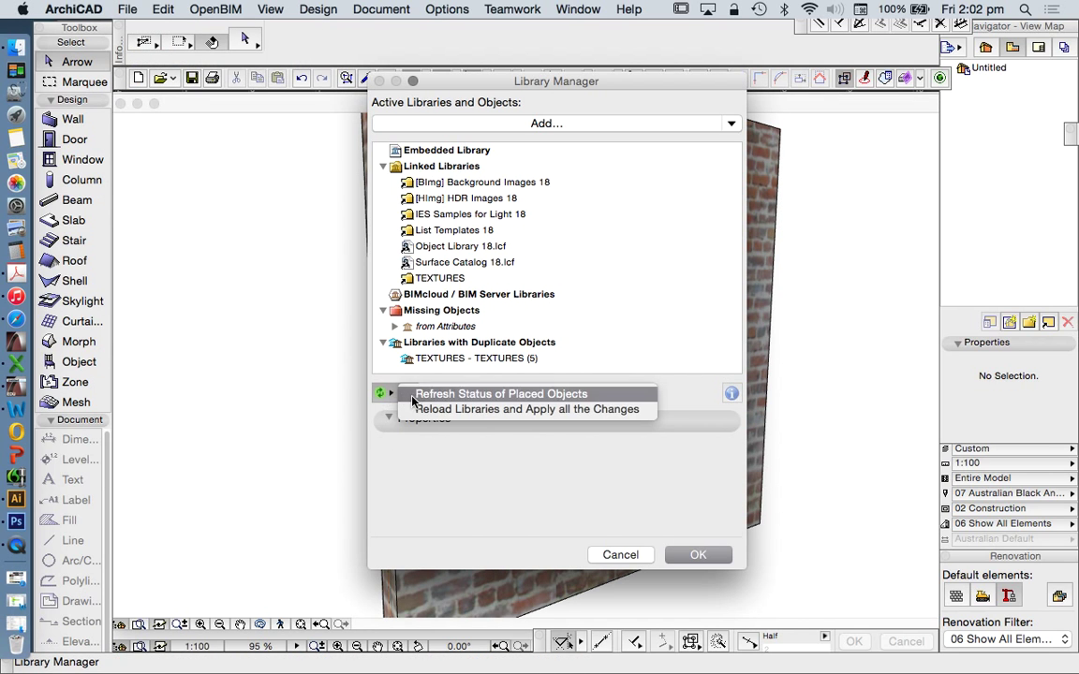
left_click(380, 391)
left_click(392, 395)
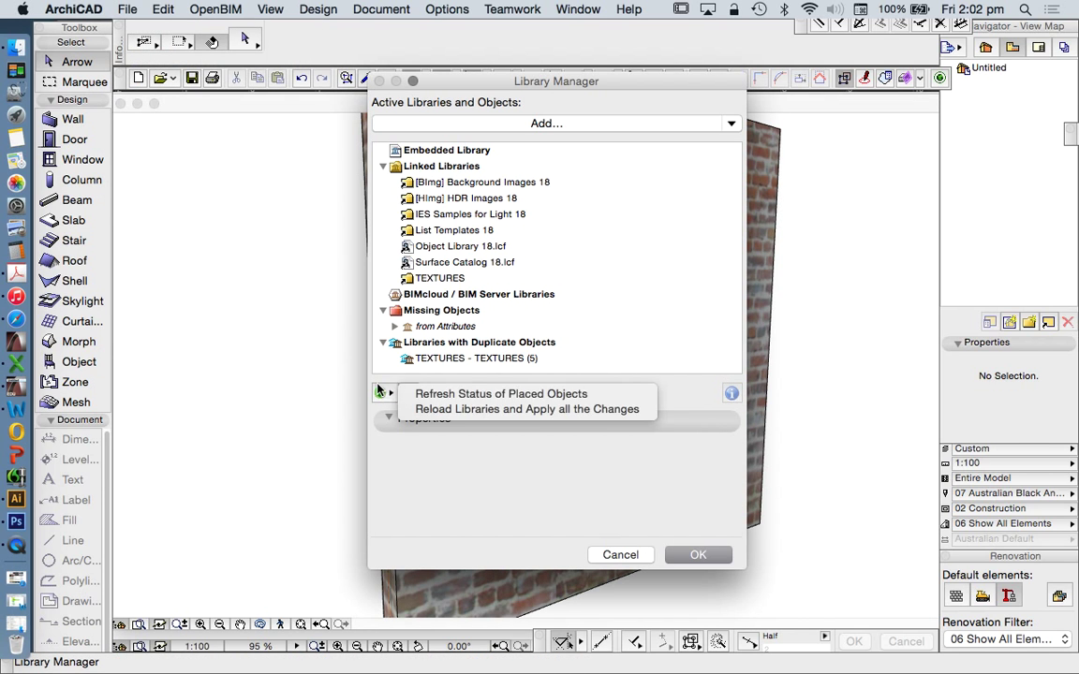
left_click(510, 405)
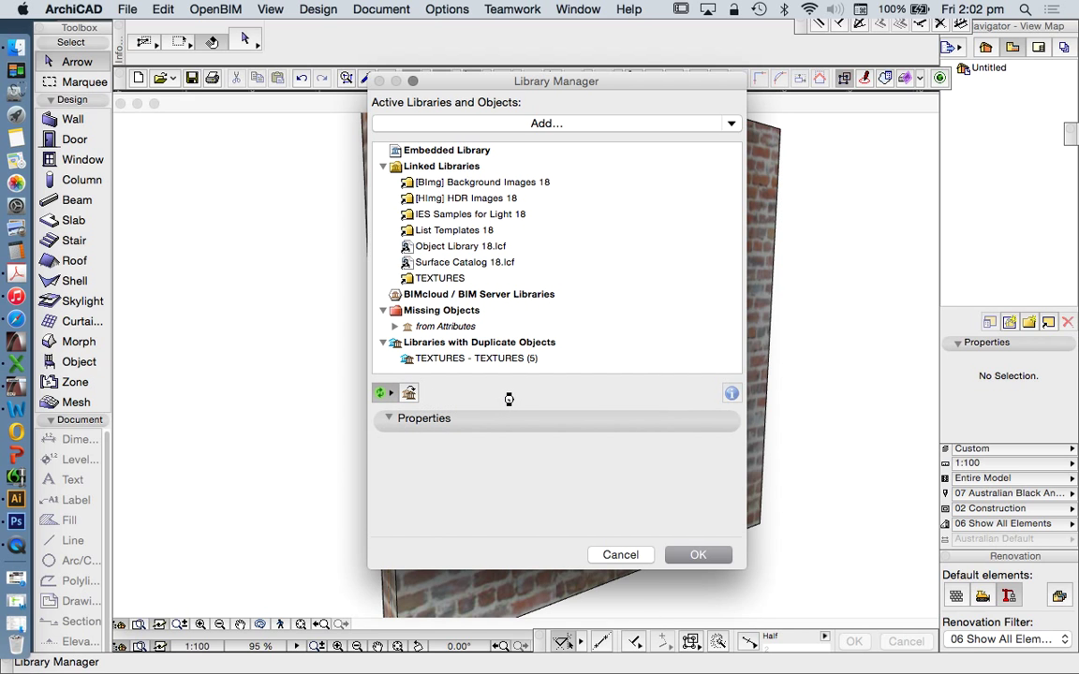
left_click(702, 554)
left_click(376, 145)
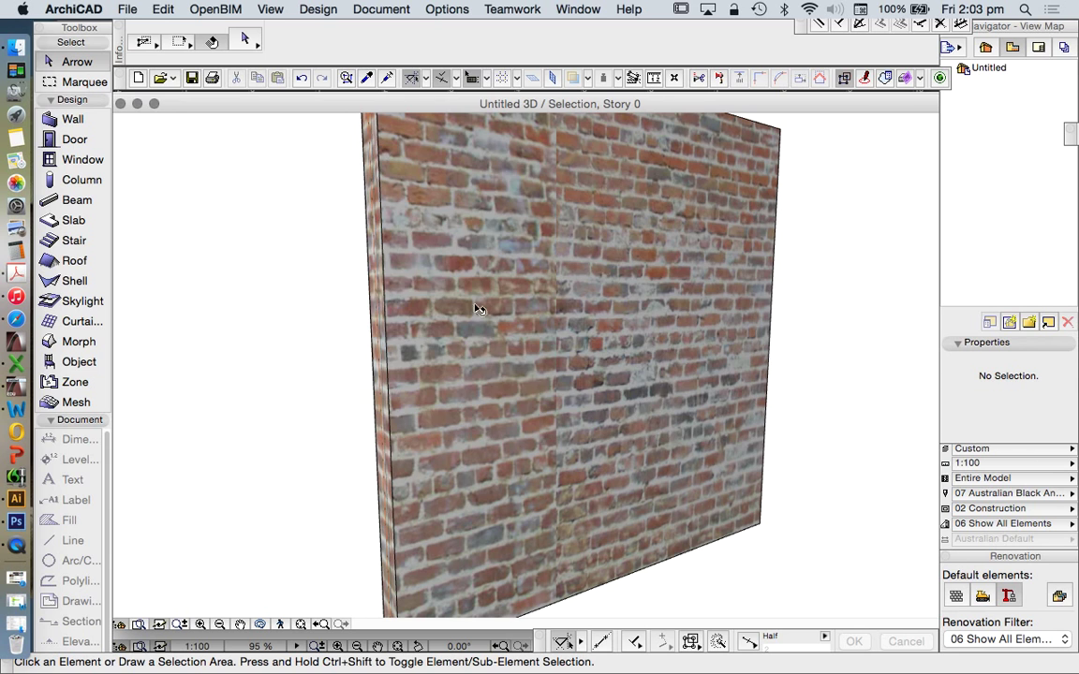
left_click_drag(480, 306, 530, 371)
Check the RMD BRICK OLD texture preview in the Surfaces settings and accept with OK
left_click(530, 369)
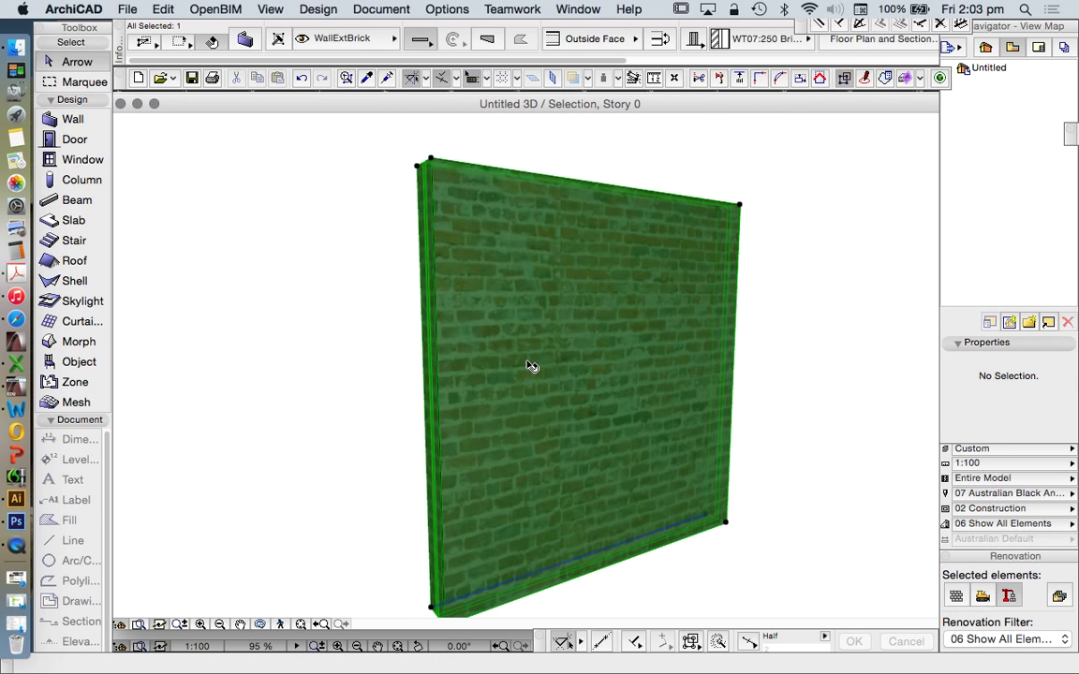
key("Escape")
left_click(447, 10)
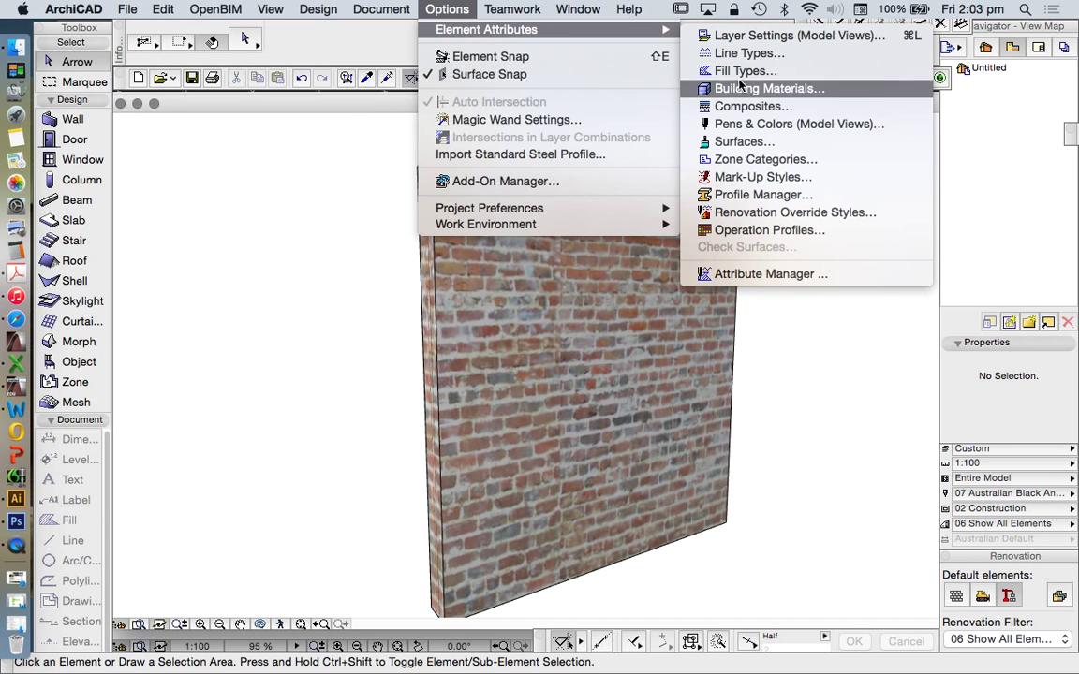
left_click(629, 300)
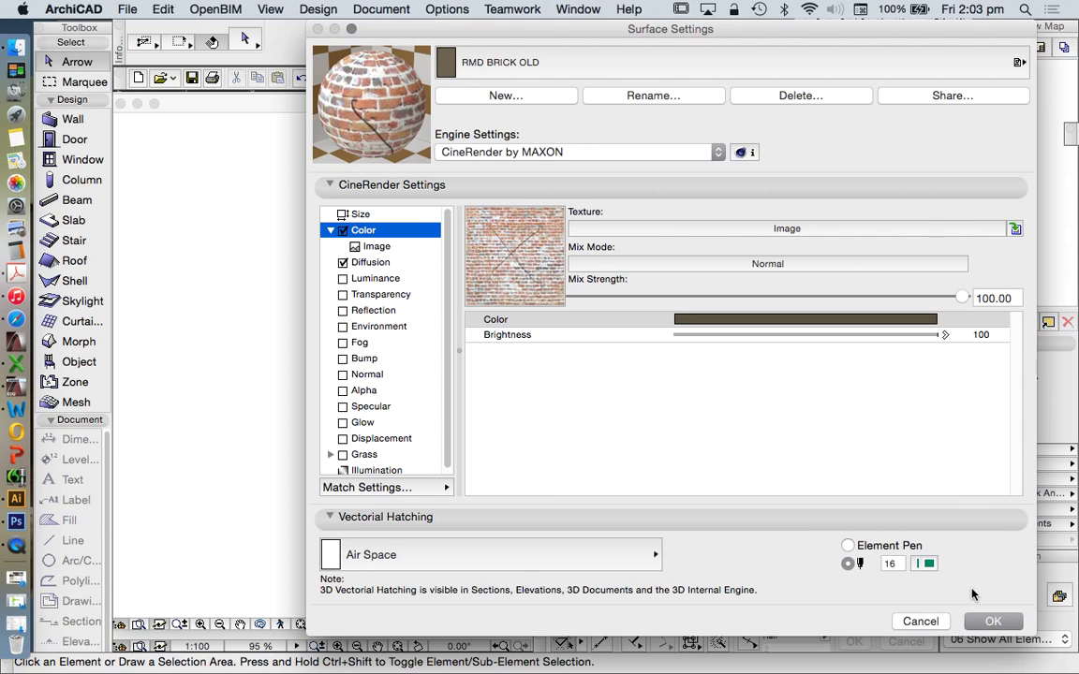
left_click(993, 621)
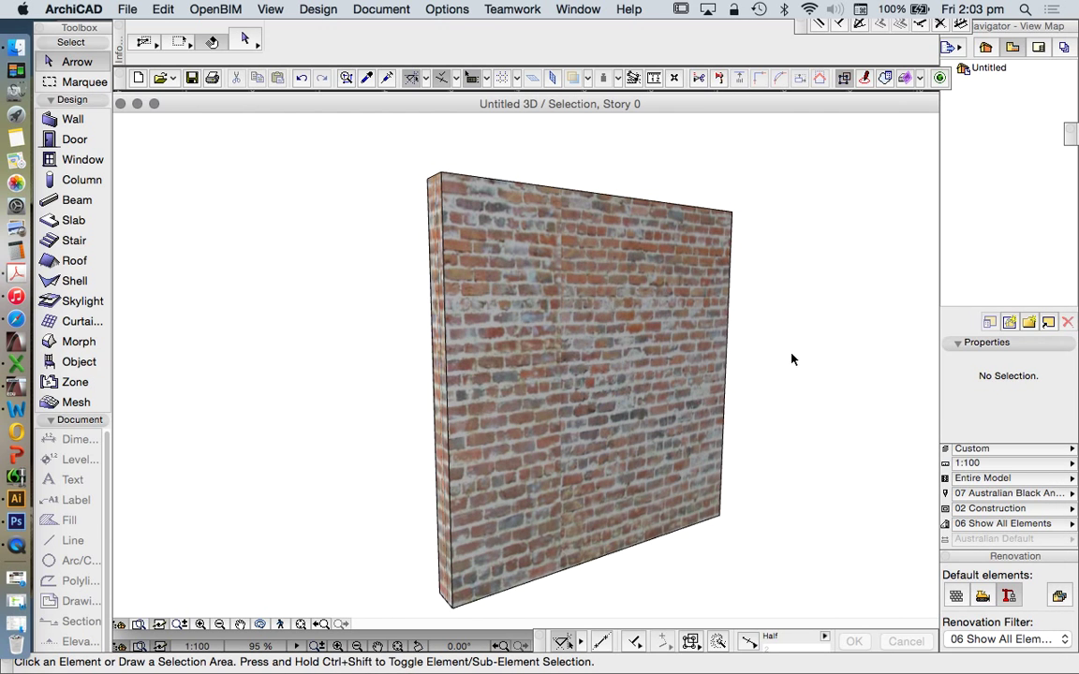
Render a PhotoRender Projection of the brick wall showing the painted X
left_click(375, 8)
mouse_move(403, 266)
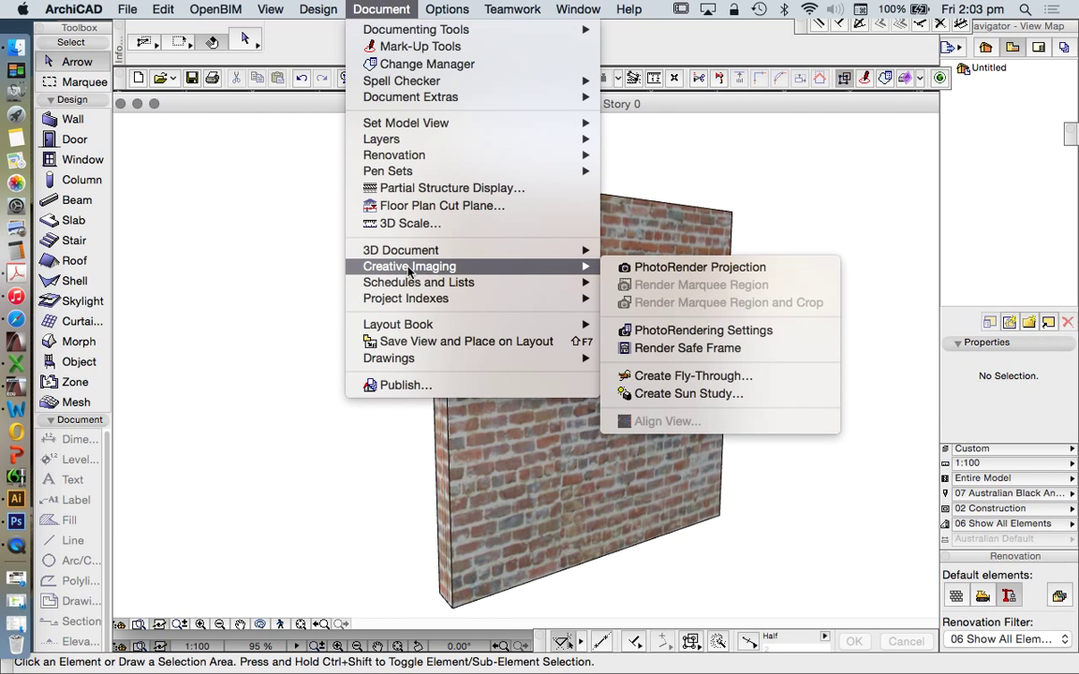
left_click(671, 270)
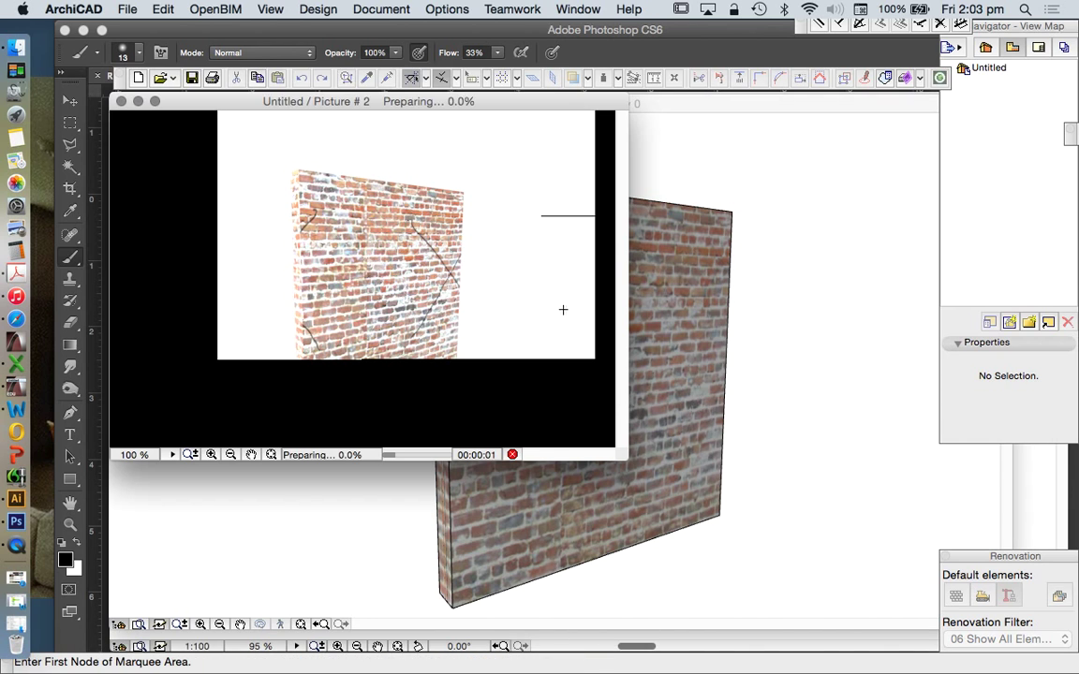